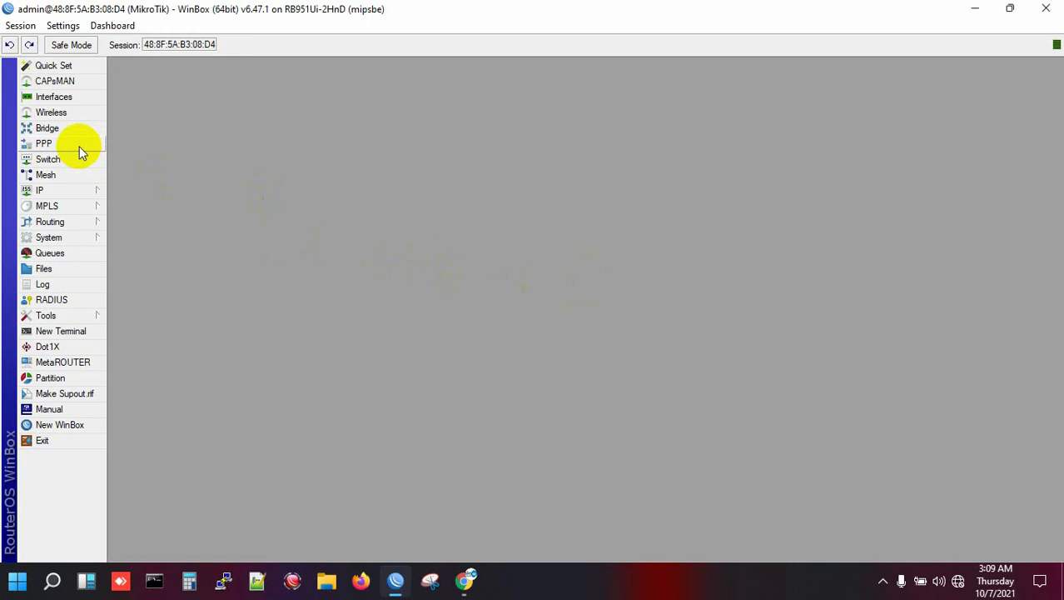
# - Add PPPoE server PPPOE_Server on ether4 with One Session Per Host ticked and pap unticked
pyautogui.click(50, 144)
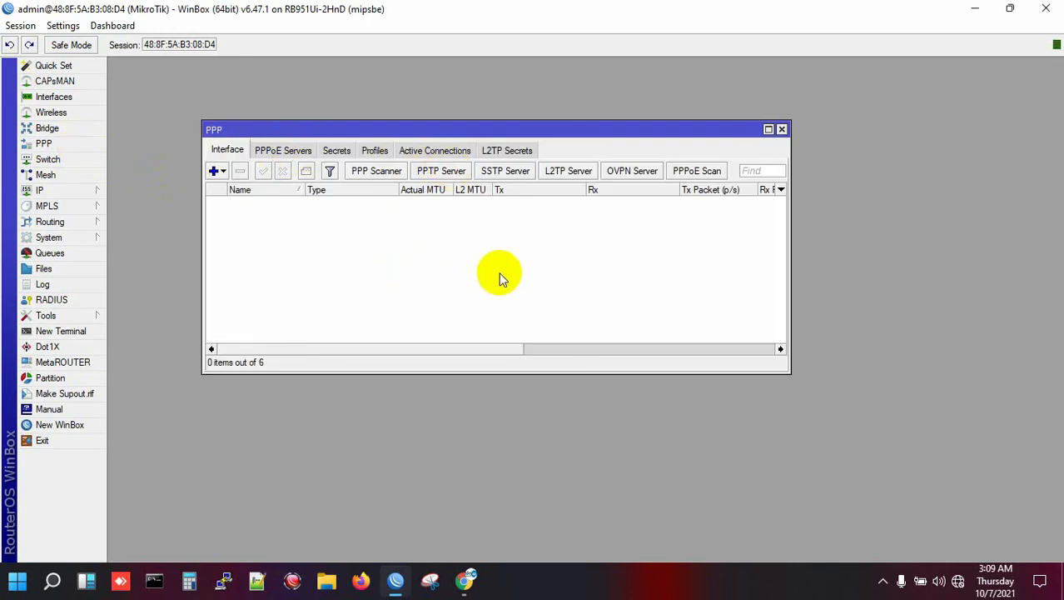
pyautogui.click(285, 153)
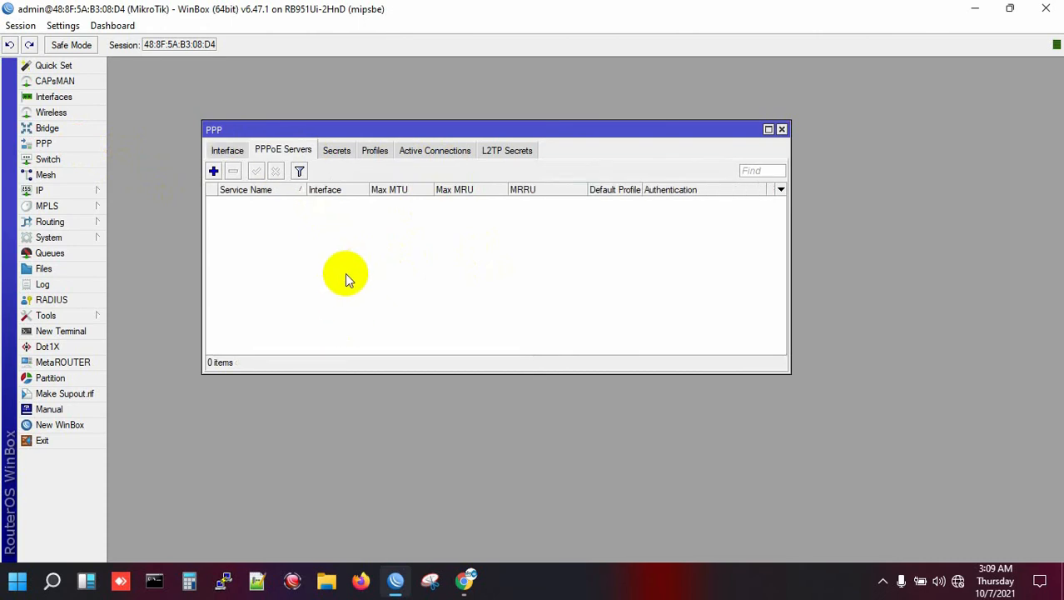
pyautogui.click(213, 172)
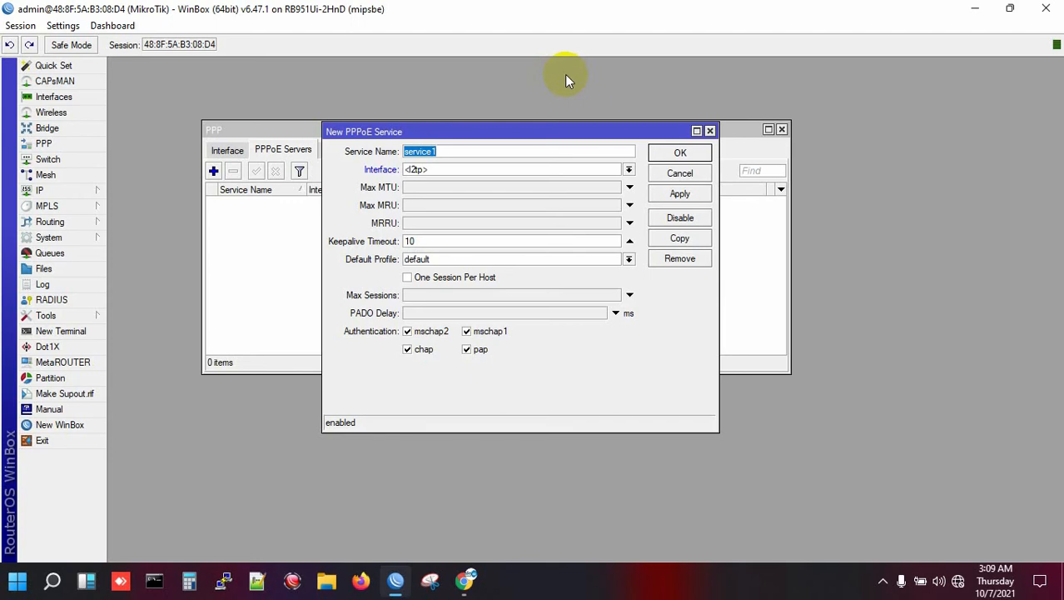
pyautogui.write('PPPOE_Server')
pyautogui.click(504, 171)
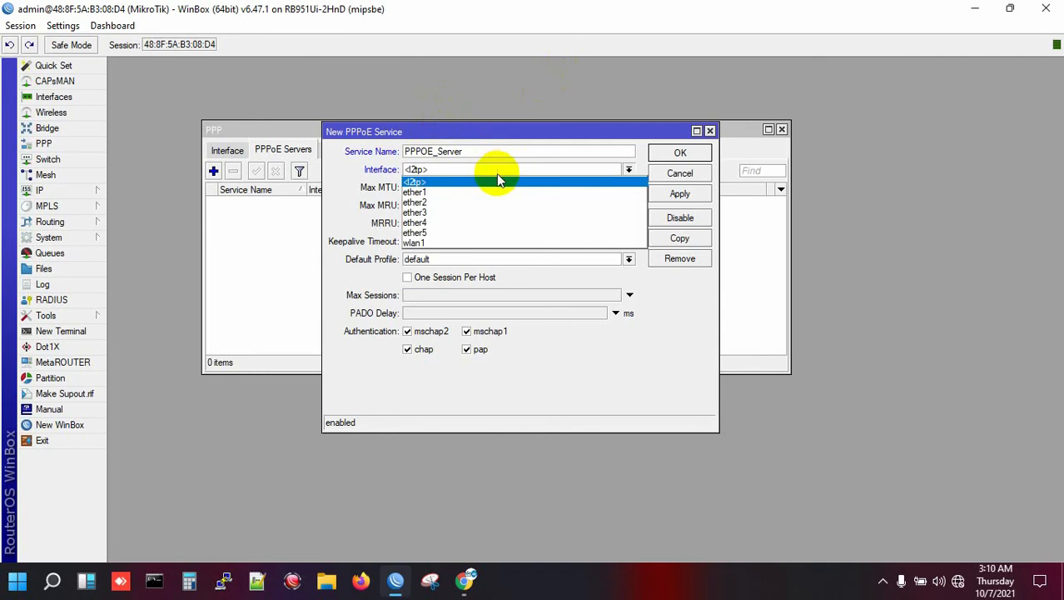
pyautogui.click(447, 224)
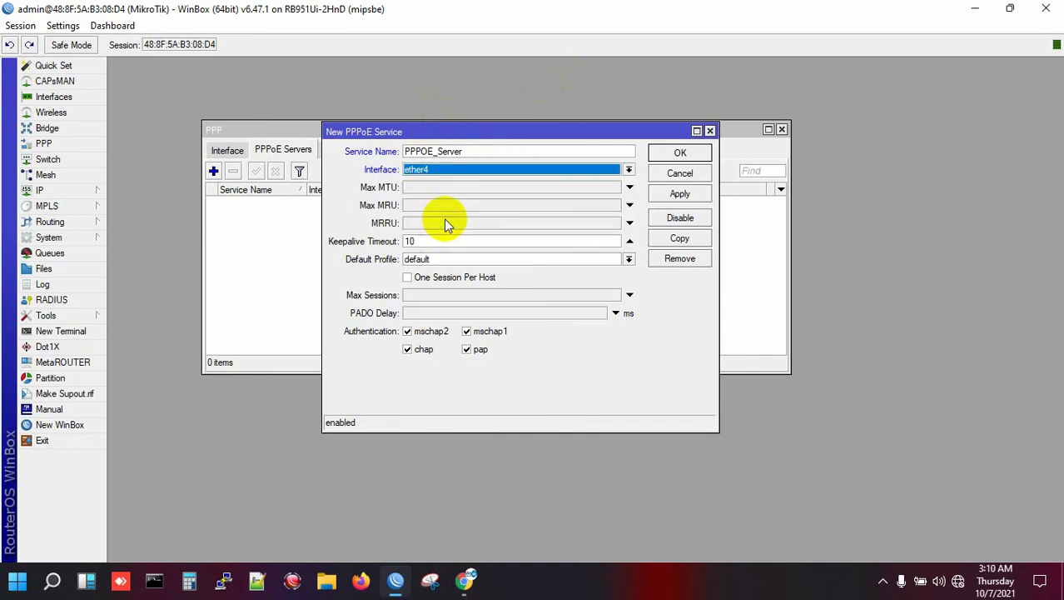
pyautogui.click(408, 279)
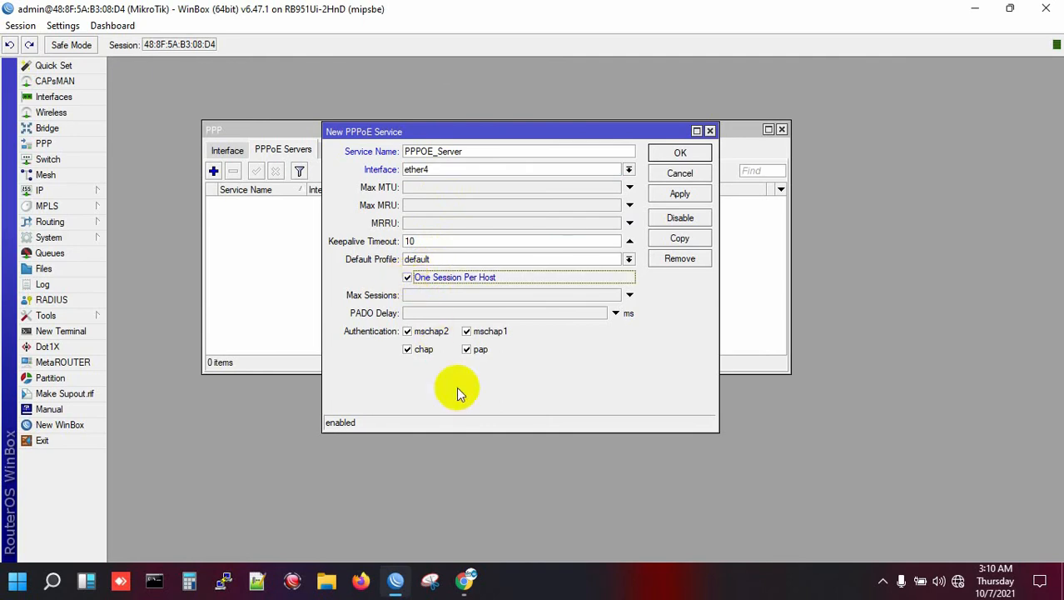
pyautogui.click(467, 350)
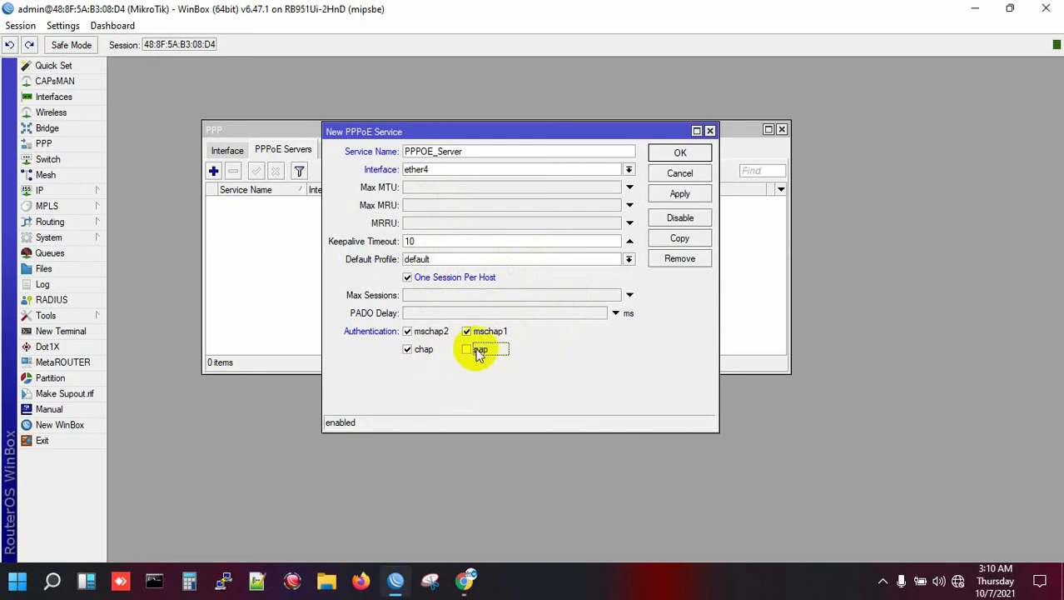
pyautogui.click(686, 193)
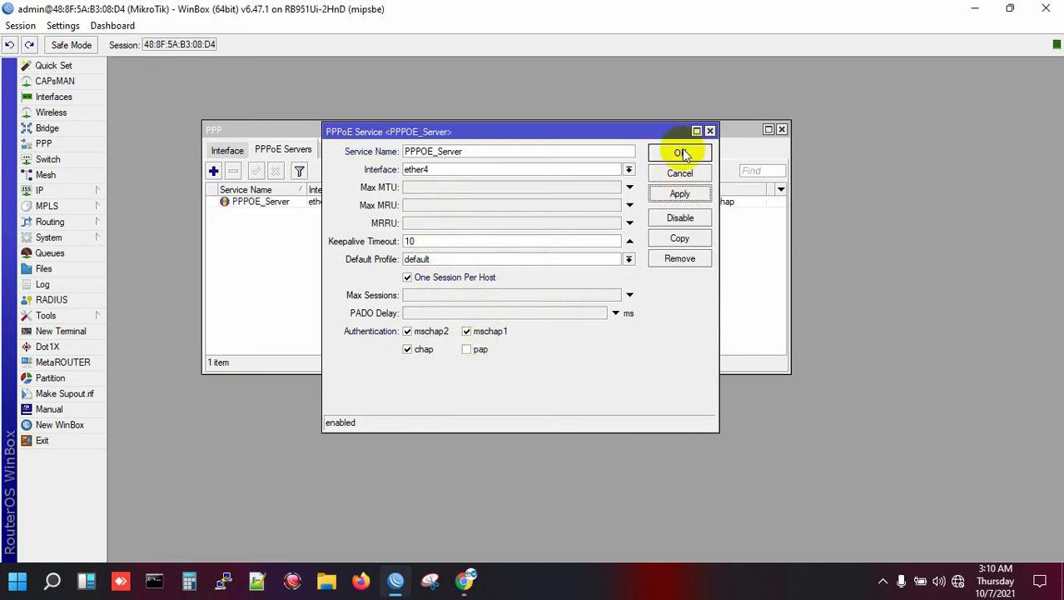
pyautogui.click(680, 154)
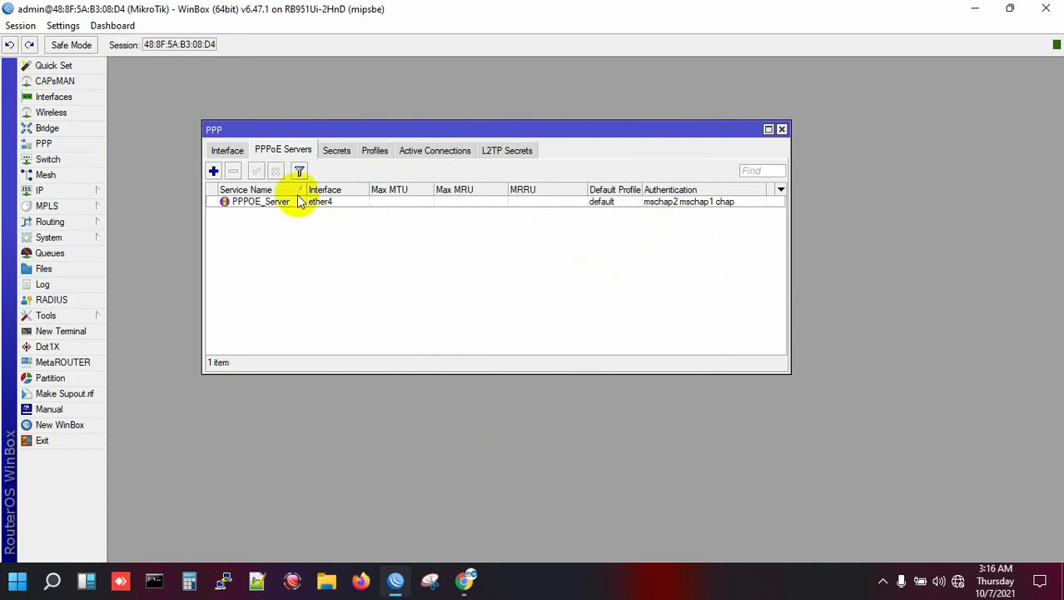
# - Start a new IP pool named 5M with range 192.168.1.2-192.168.1.254
pyautogui.click(52, 191)
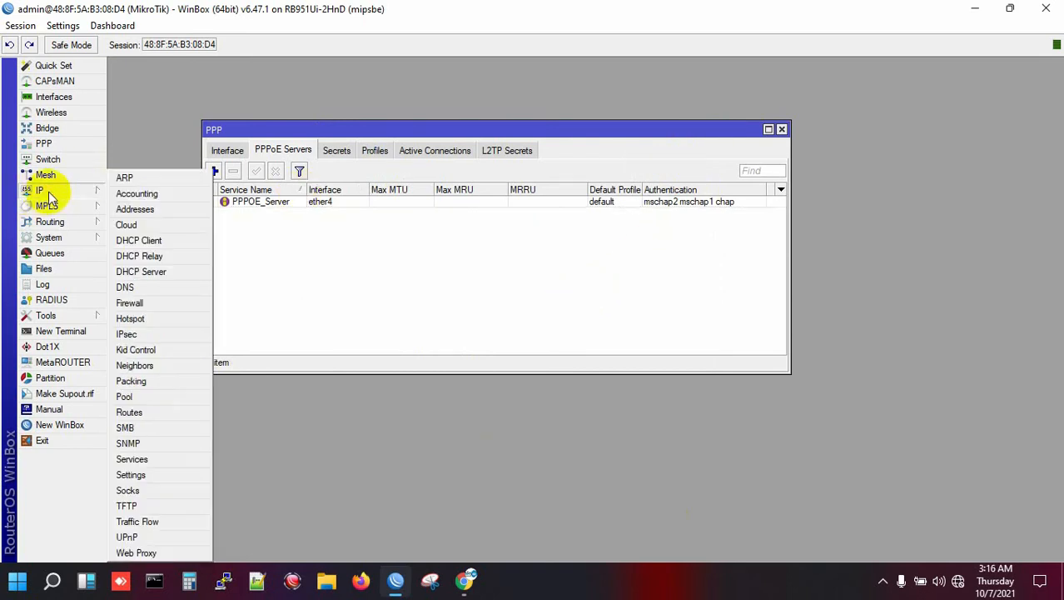
pyautogui.click(133, 396)
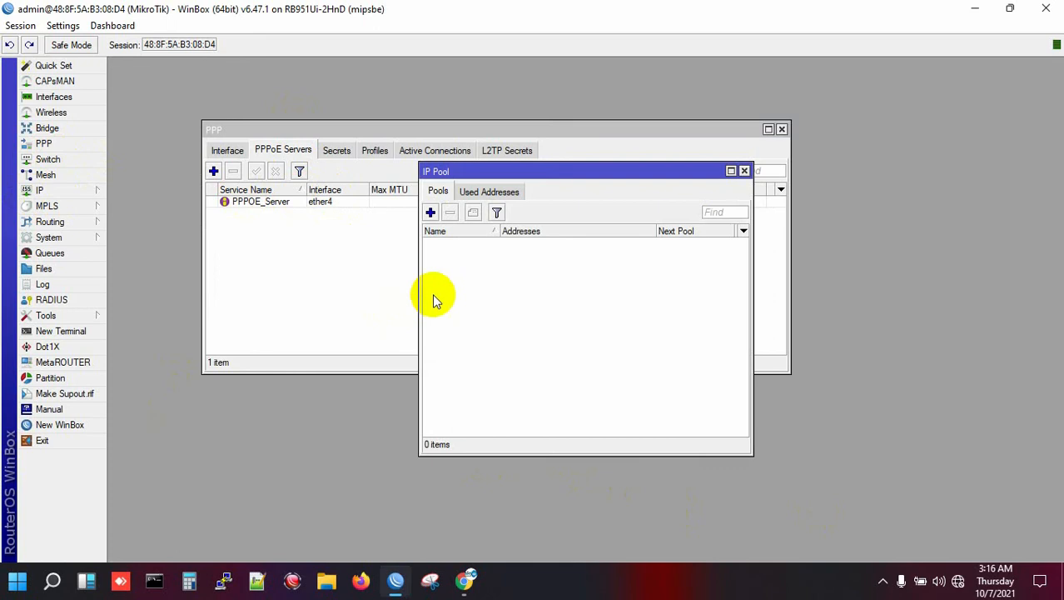
pyautogui.click(431, 213)
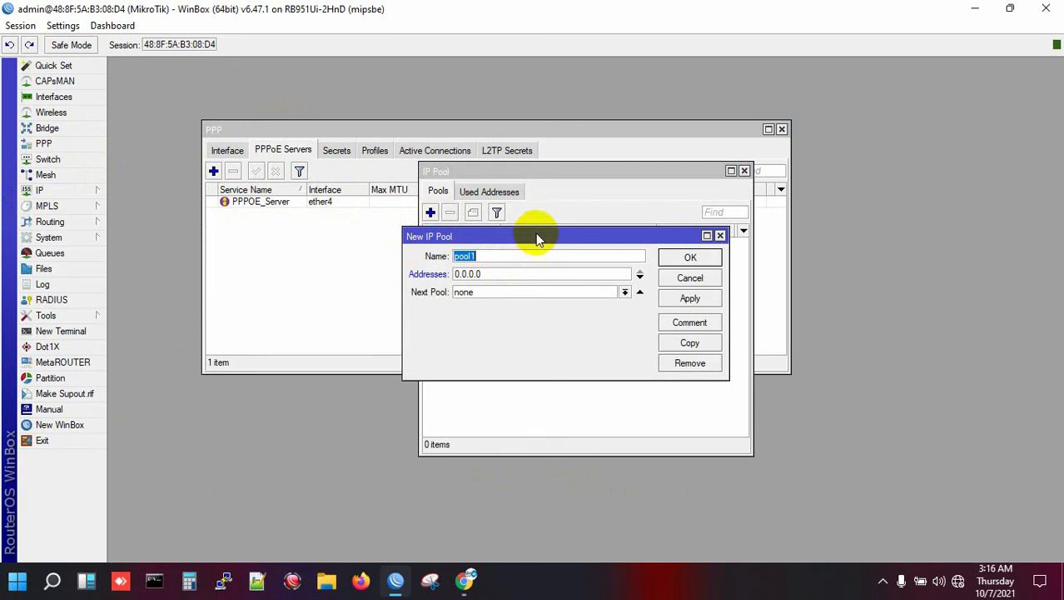
pyautogui.write('5M')
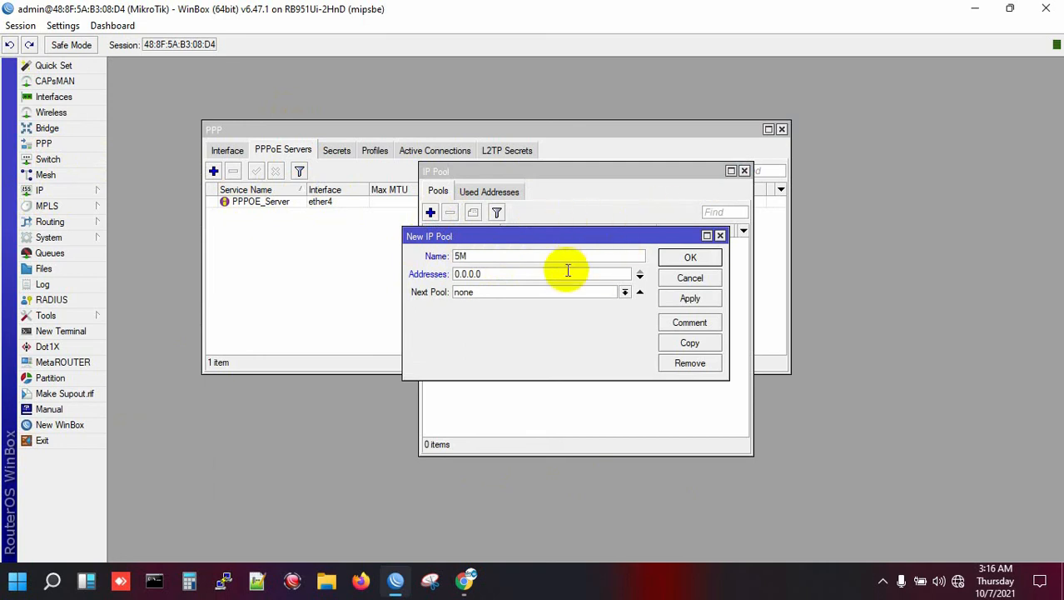
pyautogui.press('Tab')
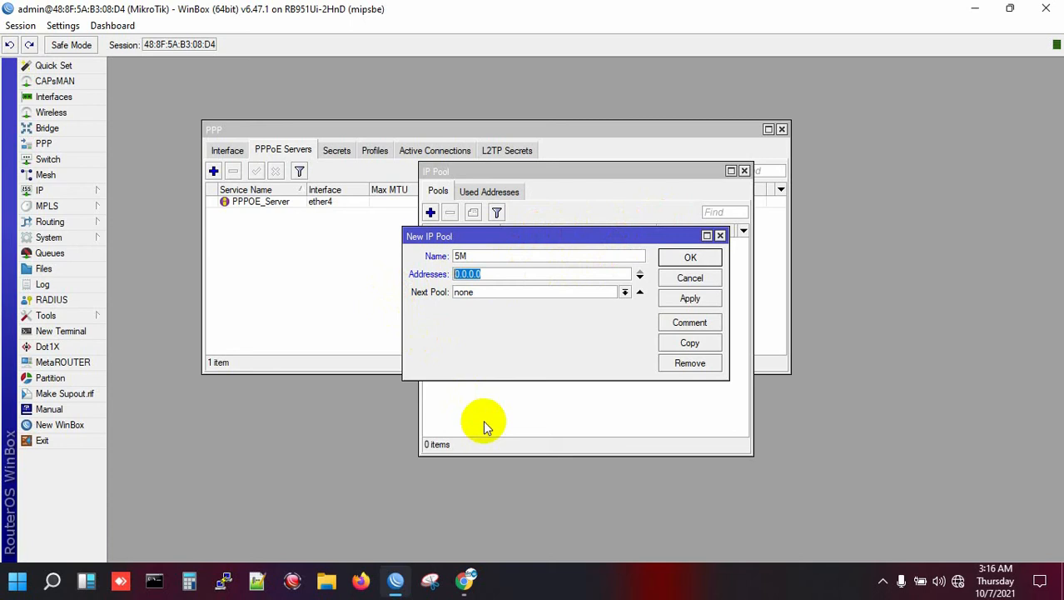
pyautogui.write('192.168.2')
pyautogui.press('BackSpace')
pyautogui.write('1.2-192.168.1.254')
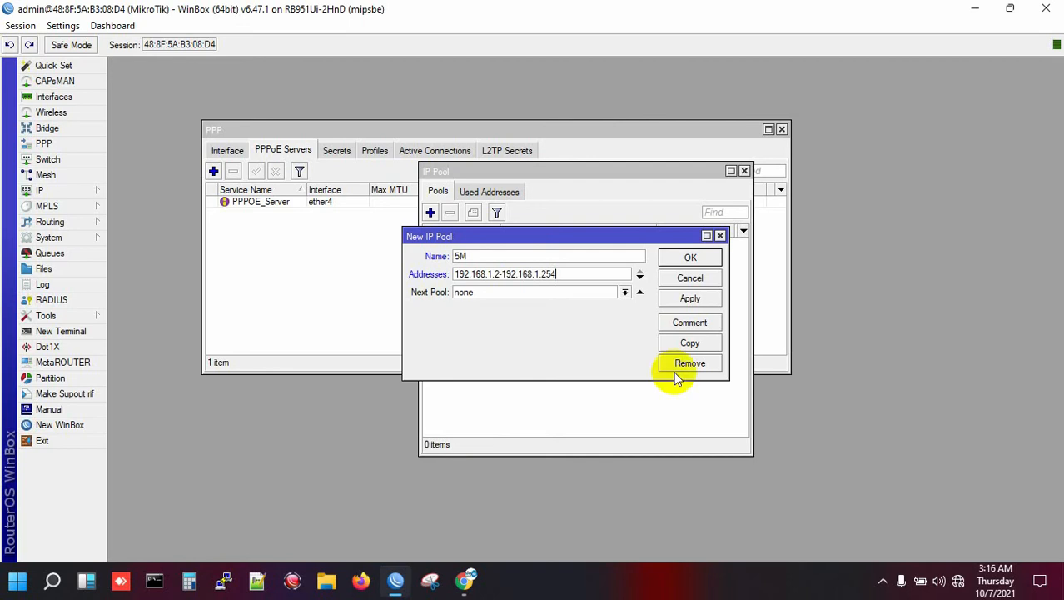
# - Check the 5M pool's address range and save the pool
pyautogui.moveTo(588, 274); pyautogui.dragTo(418, 268)
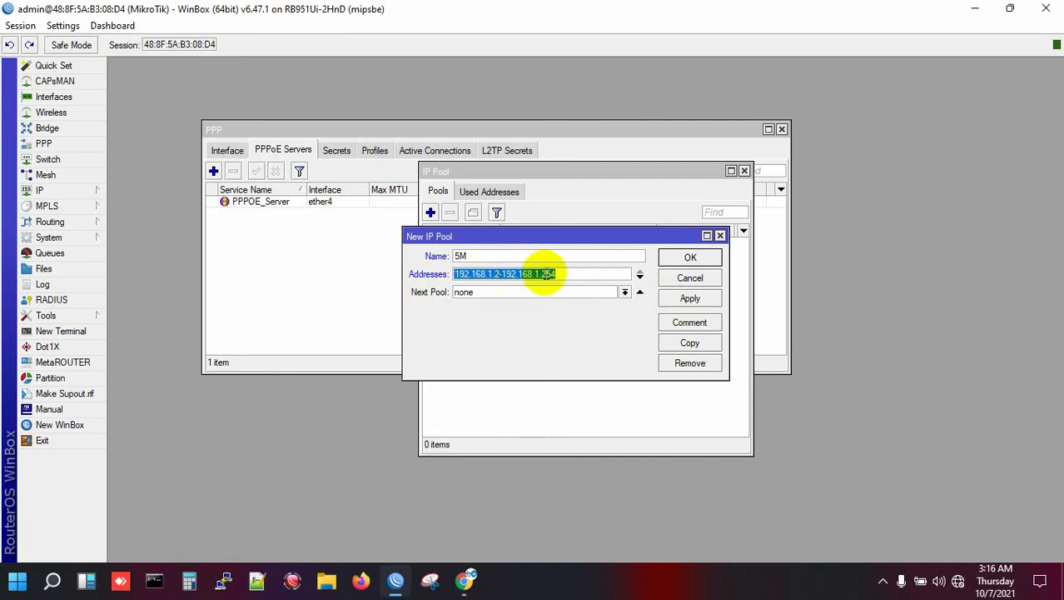
pyautogui.click(574, 271)
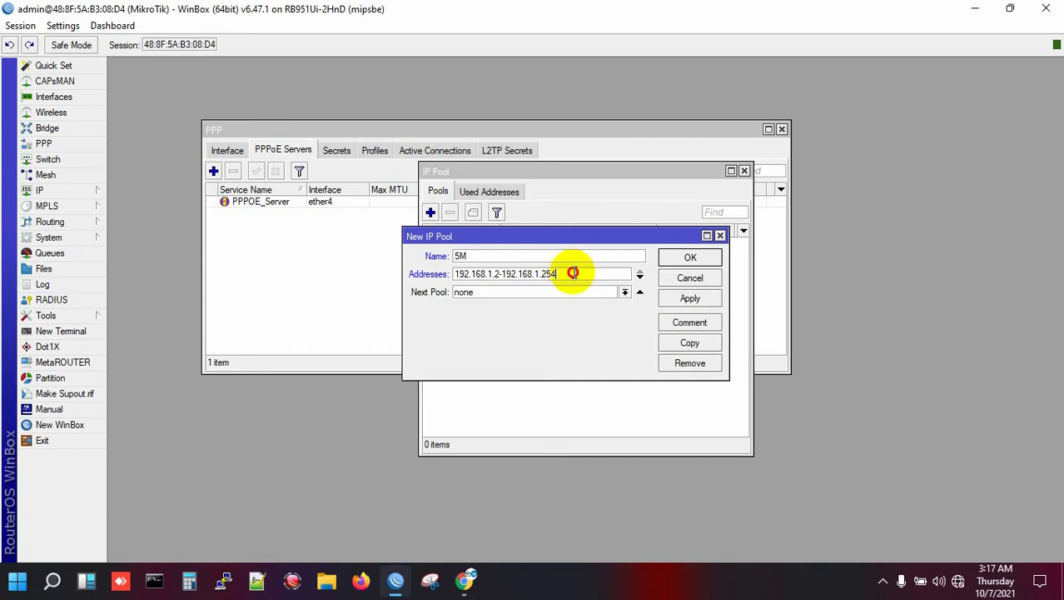
pyautogui.moveTo(570, 273); pyautogui.dragTo(465, 288)
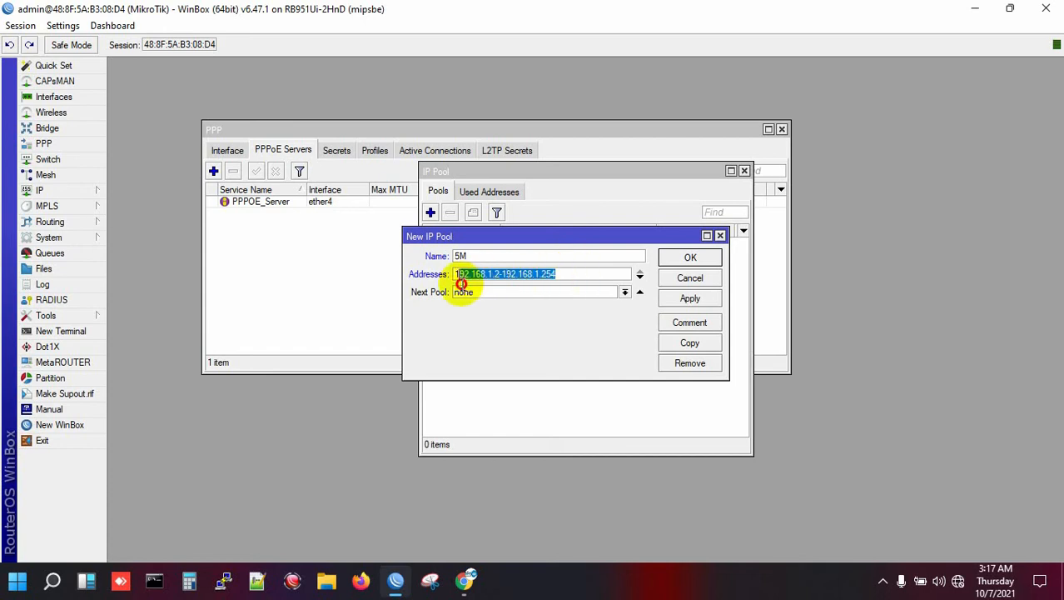
pyautogui.click(572, 271)
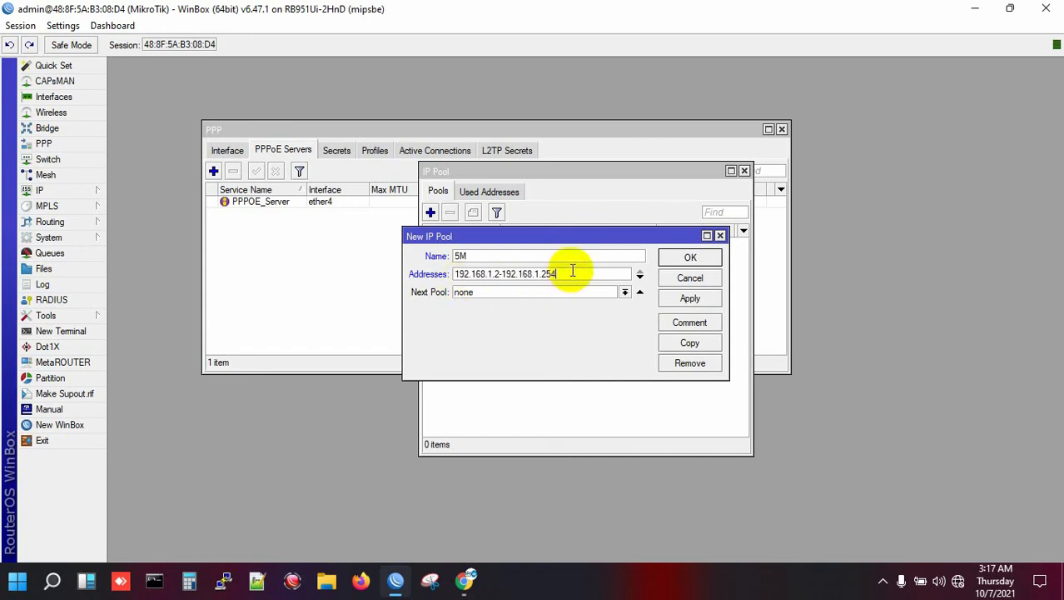
pyautogui.click(691, 256)
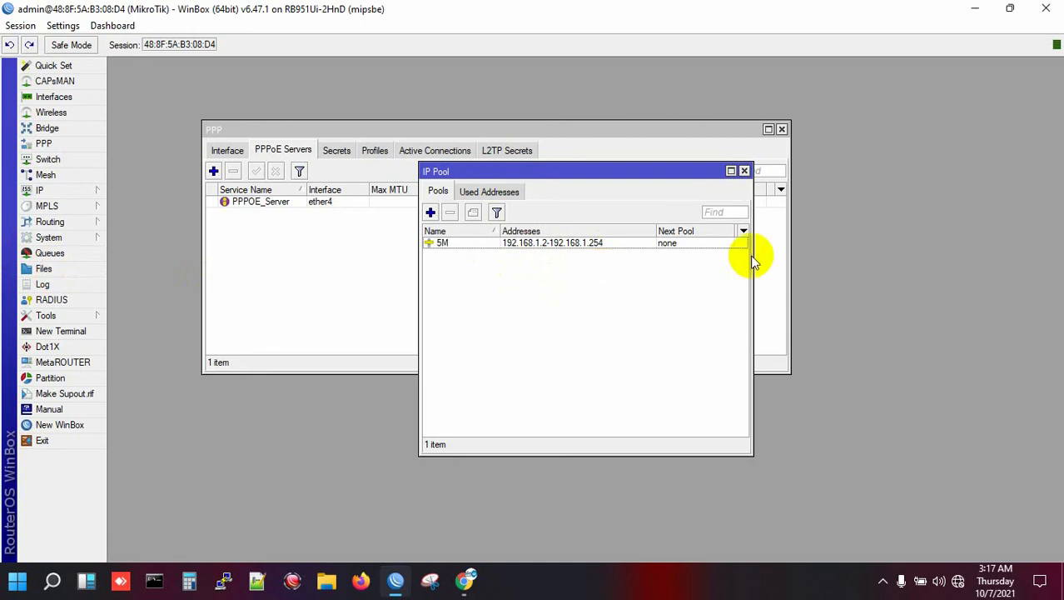
pyautogui.click(68, 191)
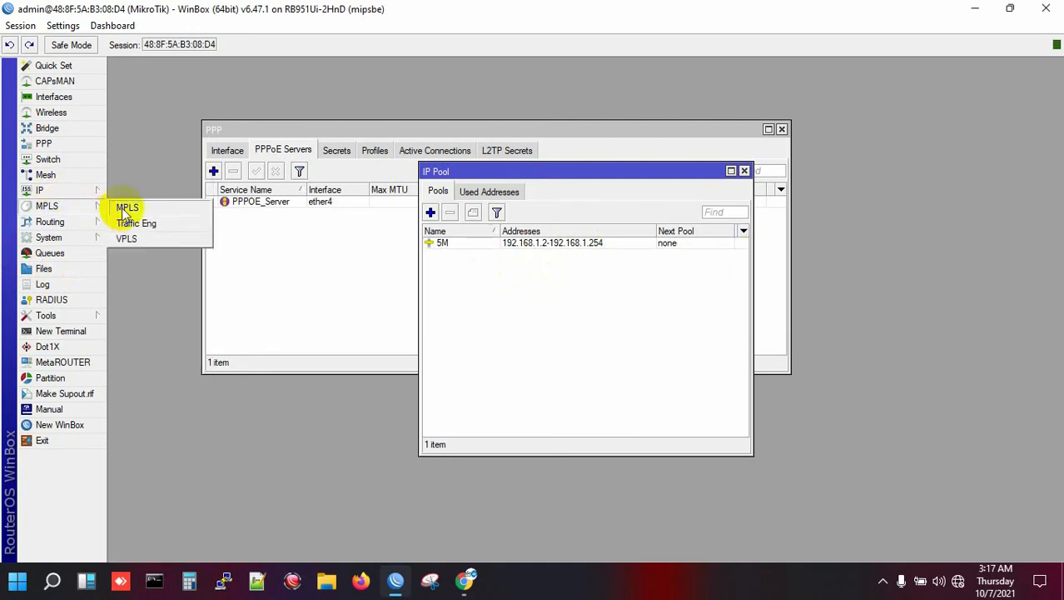
pyautogui.moveTo(93, 191)
pyautogui.click(130, 209)
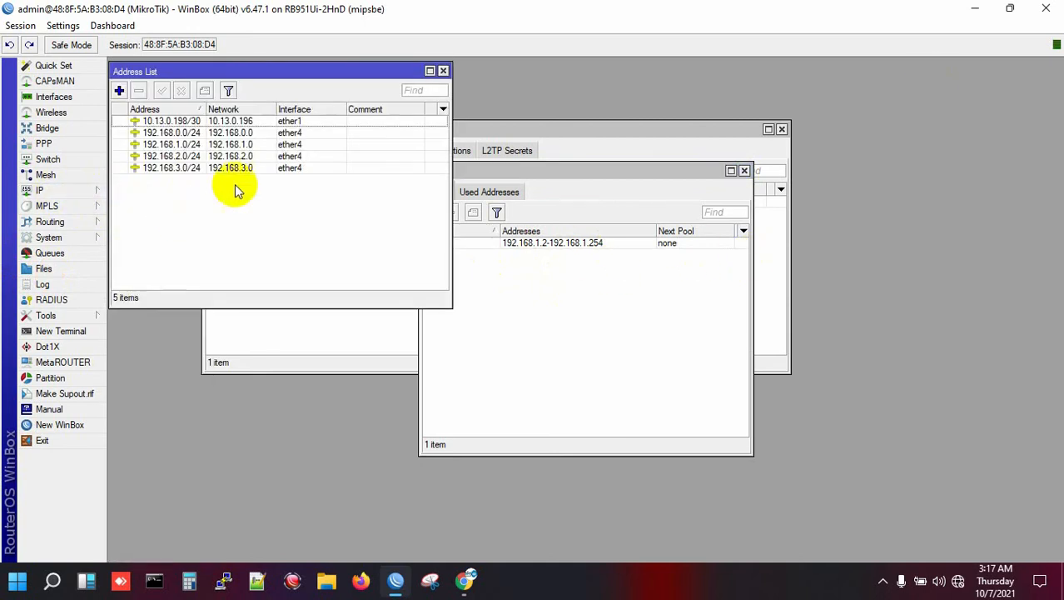
pyautogui.click(303, 146)
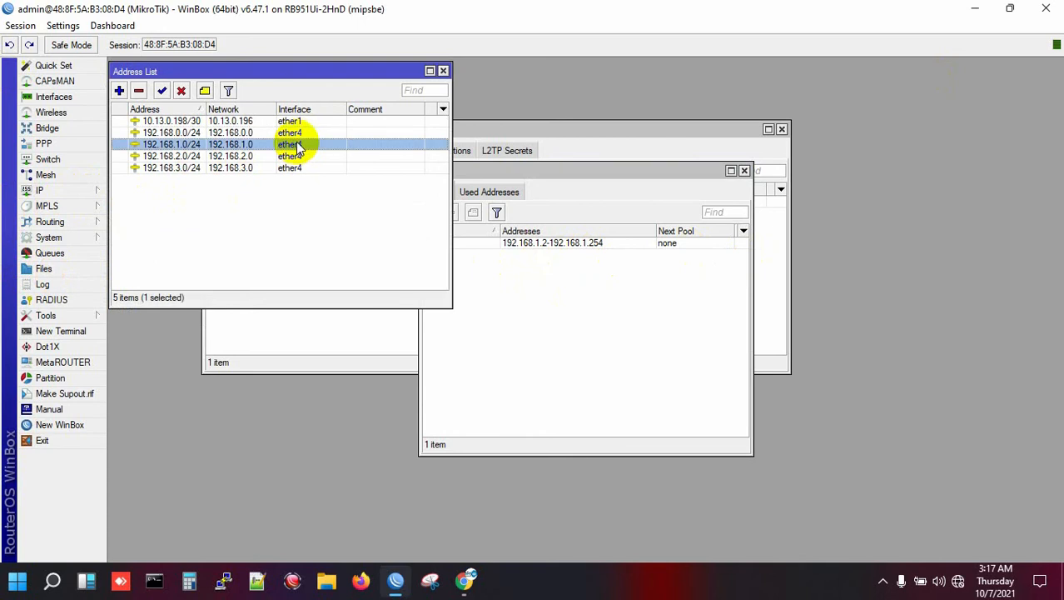
pyautogui.click(189, 155)
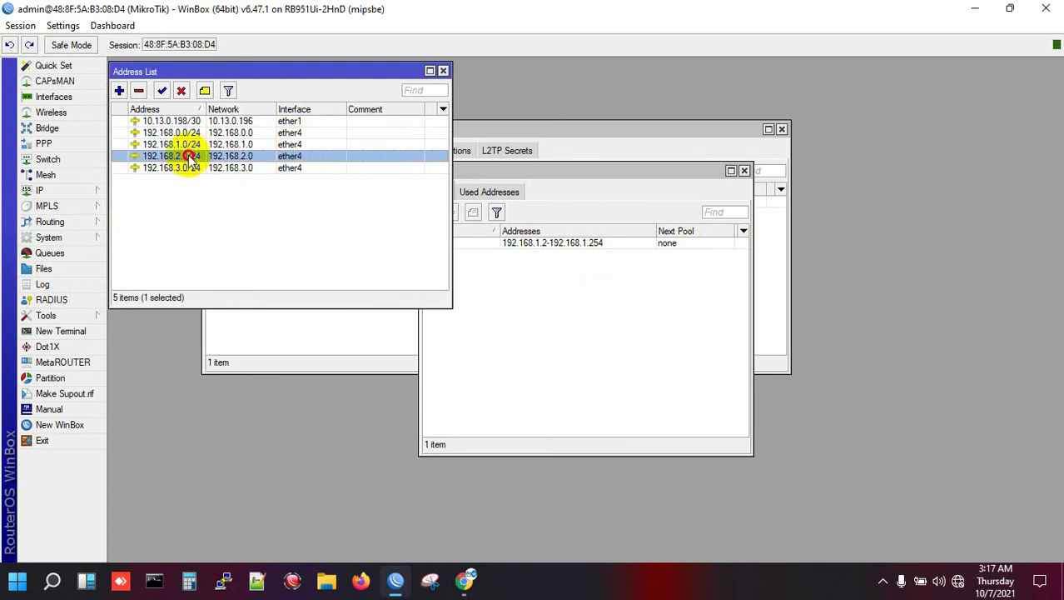
pyautogui.click(193, 168)
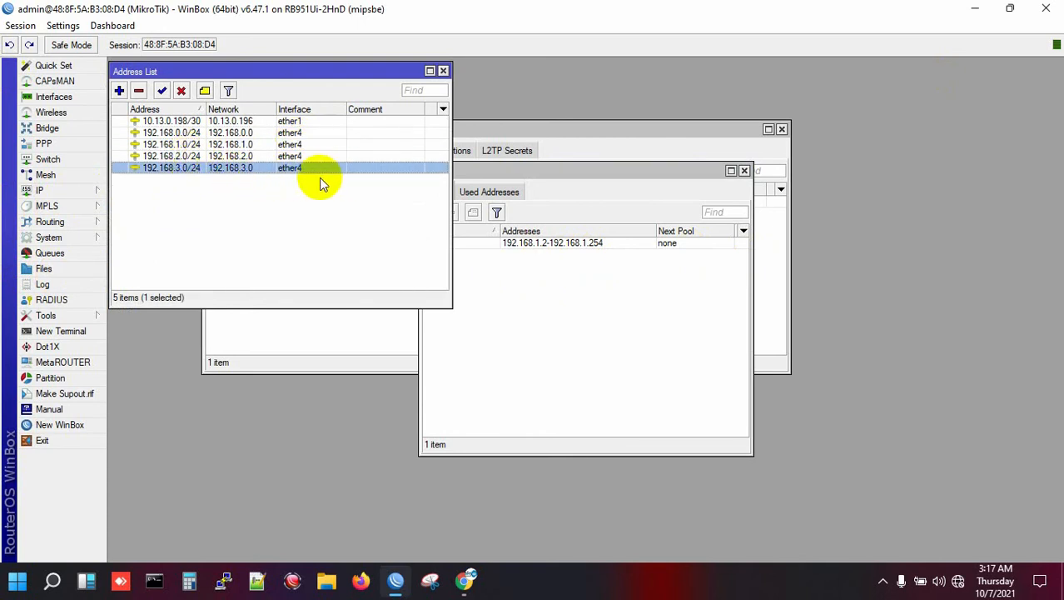
pyautogui.click(444, 71)
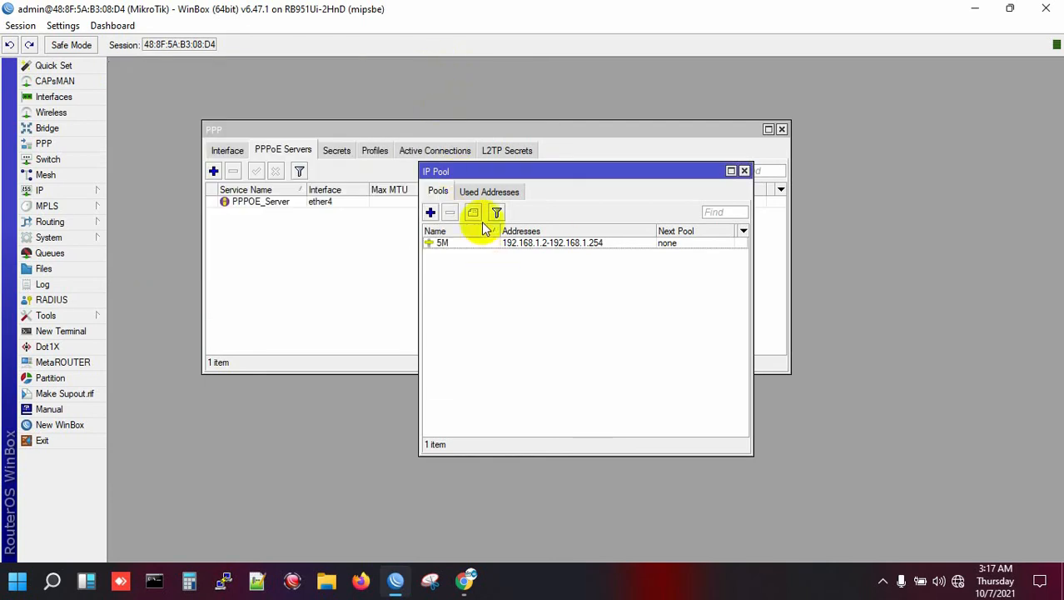
# - Add a 10M IP pool covering 192.168.2.2-192.168.2.254
pyautogui.click(431, 212)
pyautogui.write('10M')
pyautogui.press('Tab')
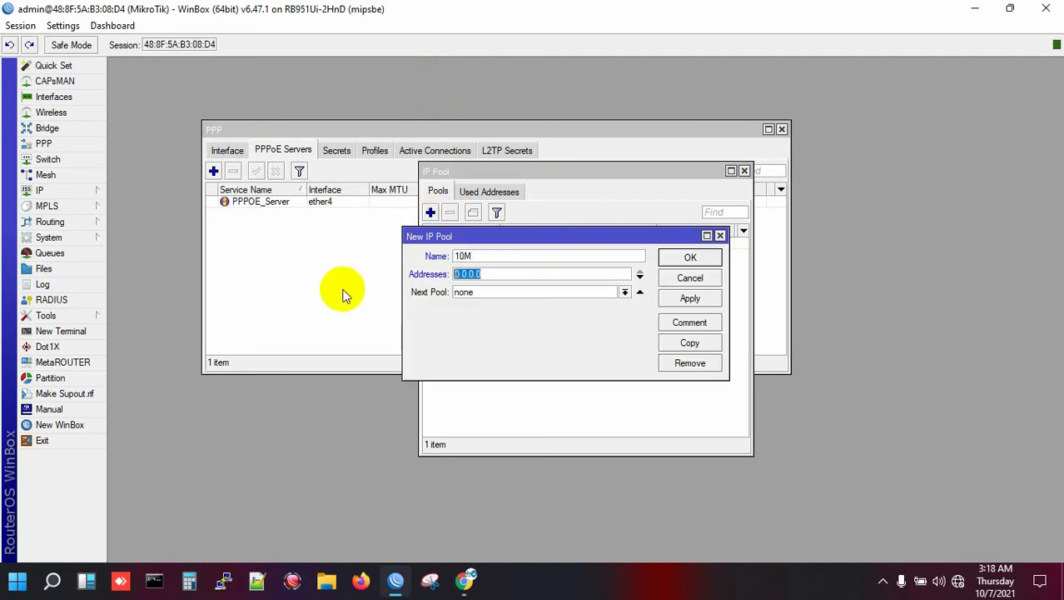
pyautogui.write('192.168.2.2-19')
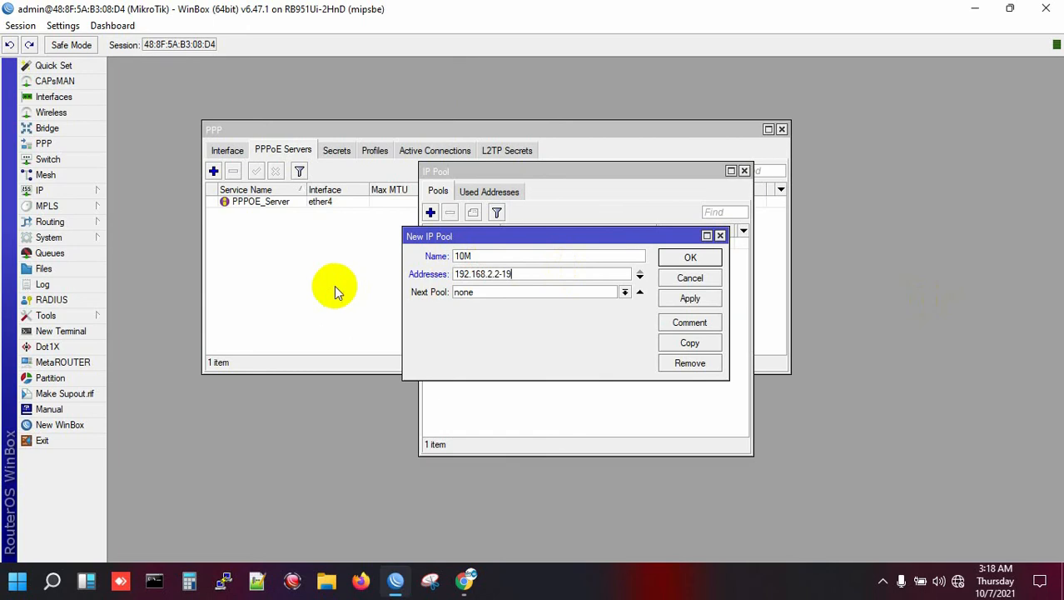
pyautogui.write('2.168.2.254')
pyautogui.click(693, 254)
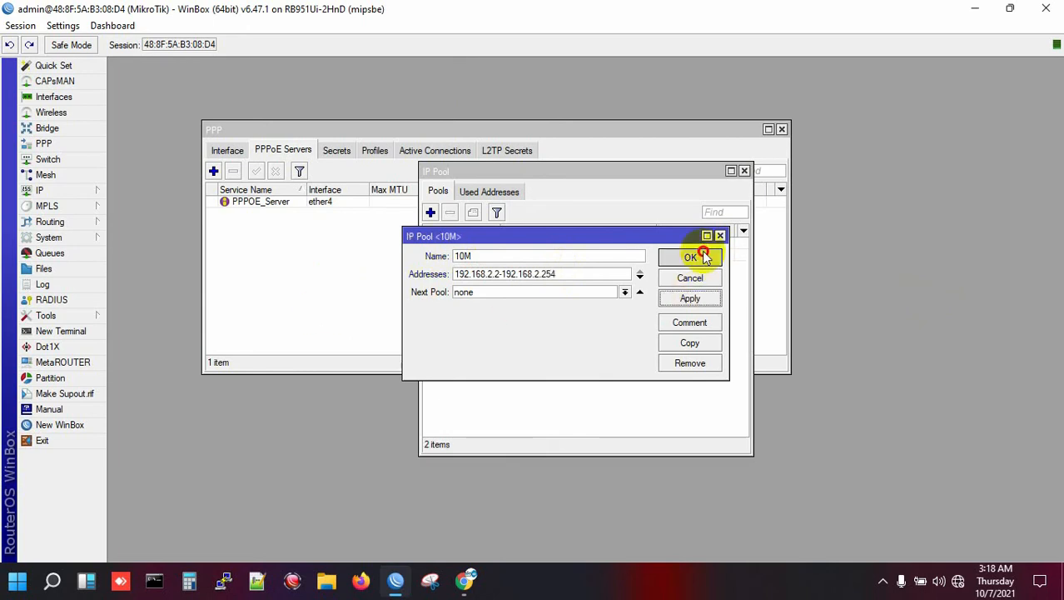
# - Add a 15M IP pool covering 192.168.3.2-192.168.3.254
pyautogui.write('15M')
pyautogui.press('Tab')
pyautogui.write('192.168.')
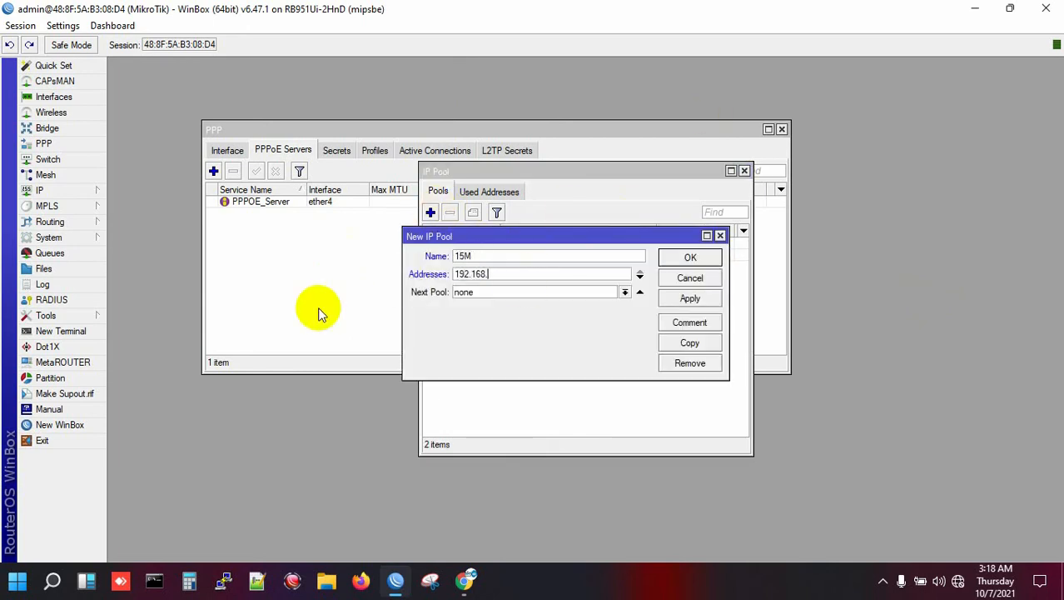
pyautogui.write('3.2-192.168.3.254')
pyautogui.press('Return')
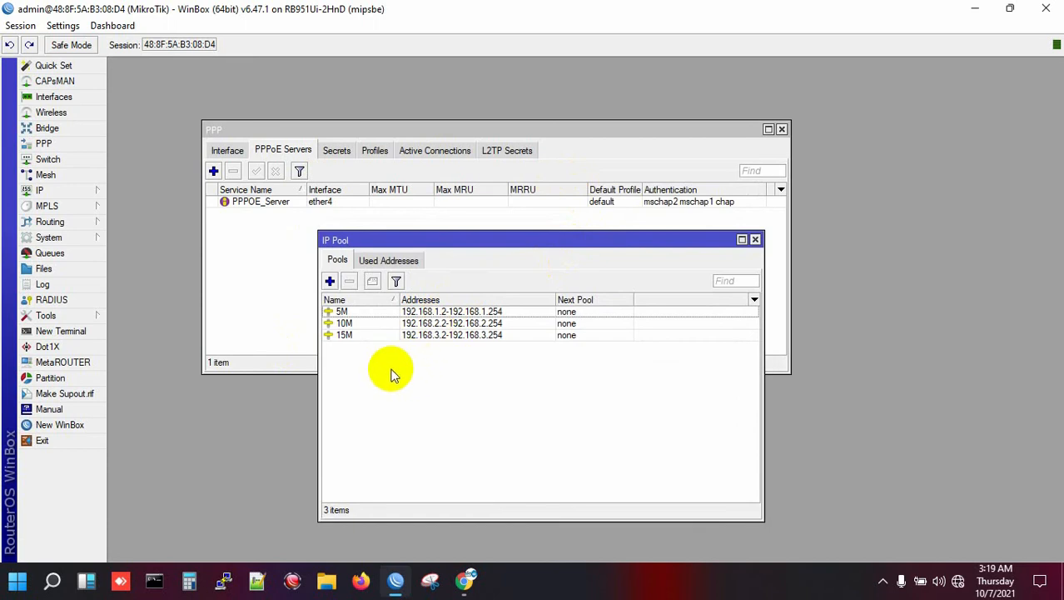
# - Review the 5M, 10M and 15M pool rows, then show the PPP profiles list
pyautogui.click(358, 312)
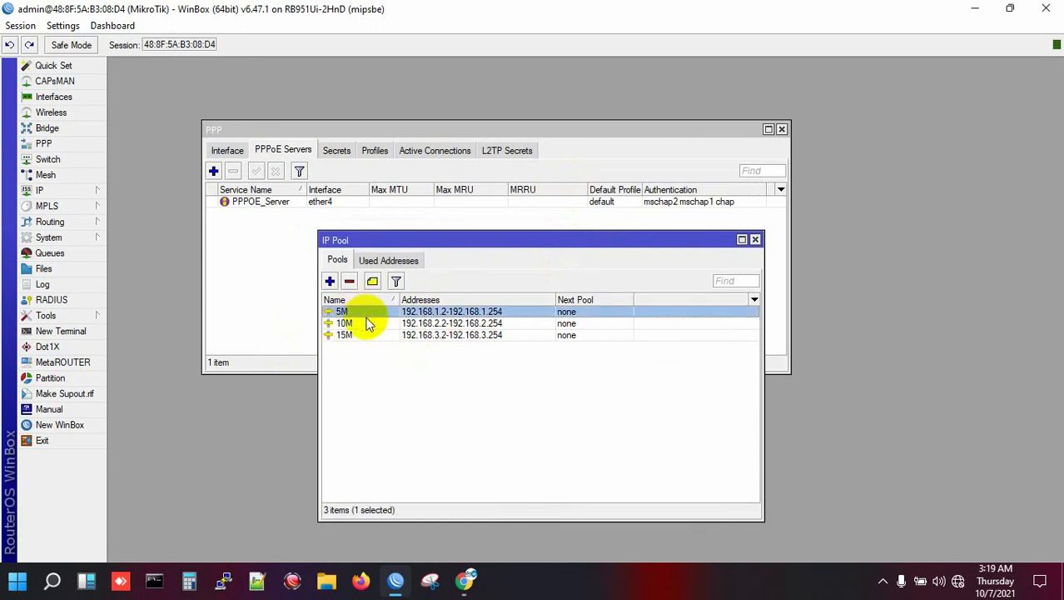
pyautogui.click(366, 324)
pyautogui.click(367, 335)
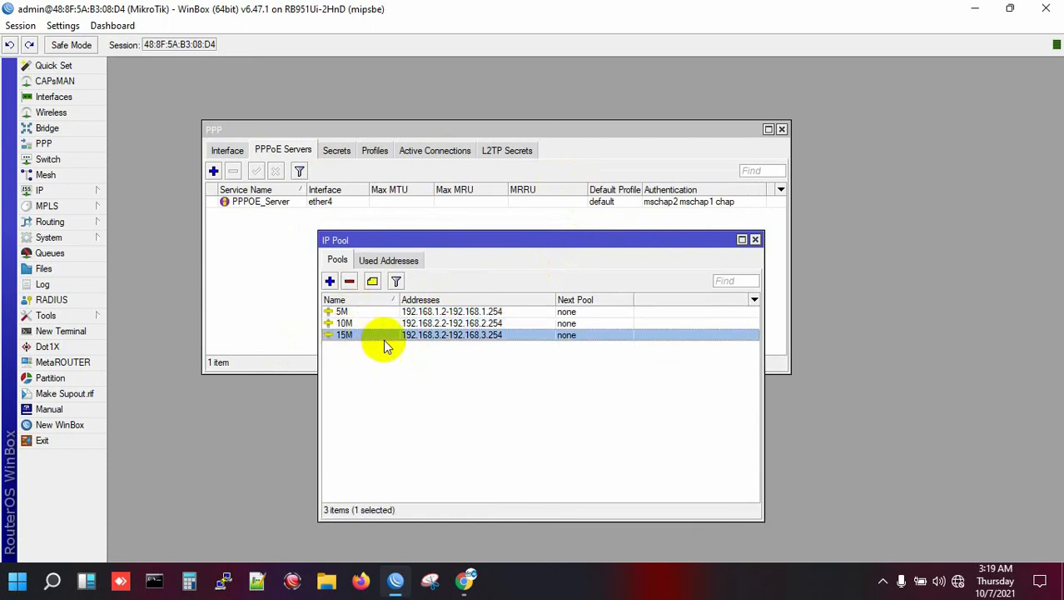
pyautogui.click(444, 313)
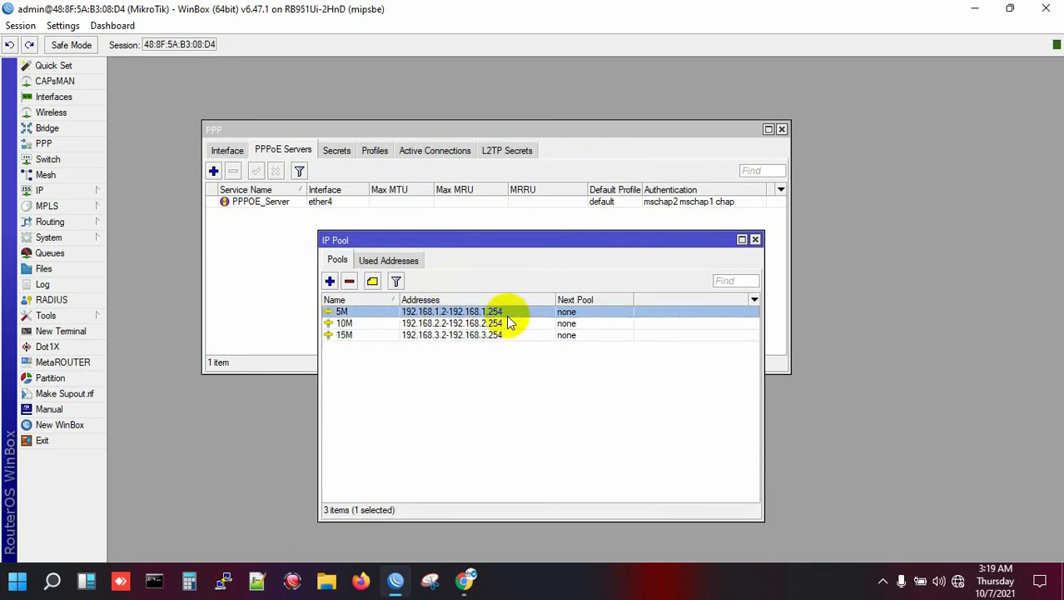
pyautogui.click(448, 326)
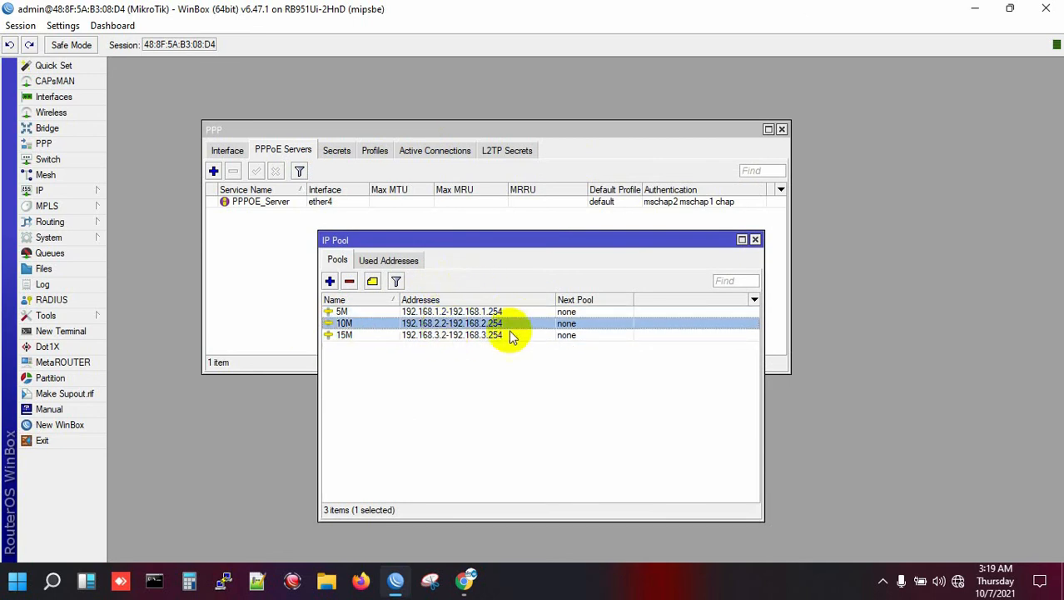
pyautogui.click(446, 336)
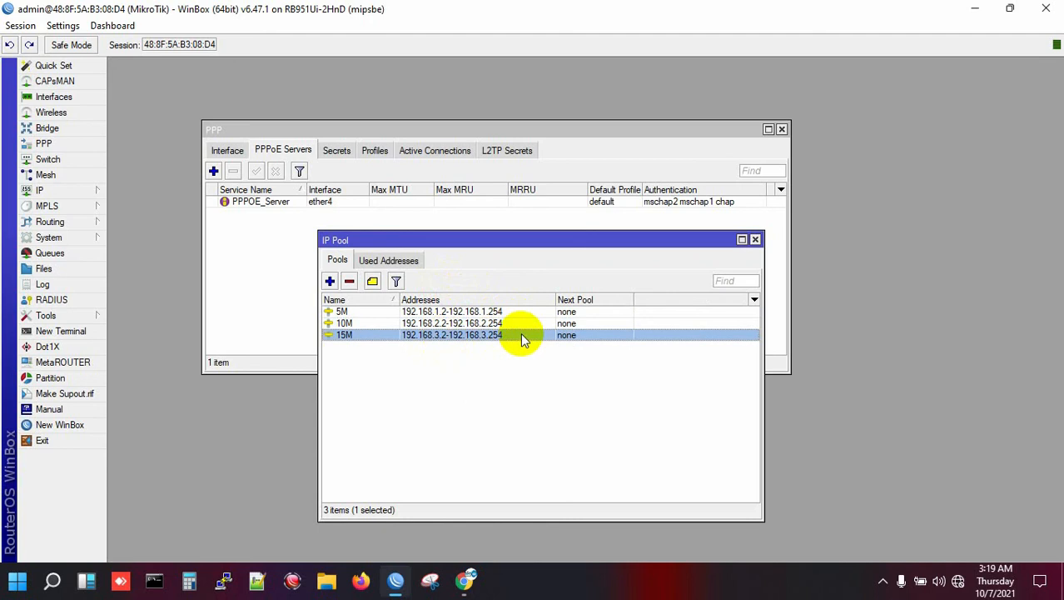
pyautogui.click(484, 359)
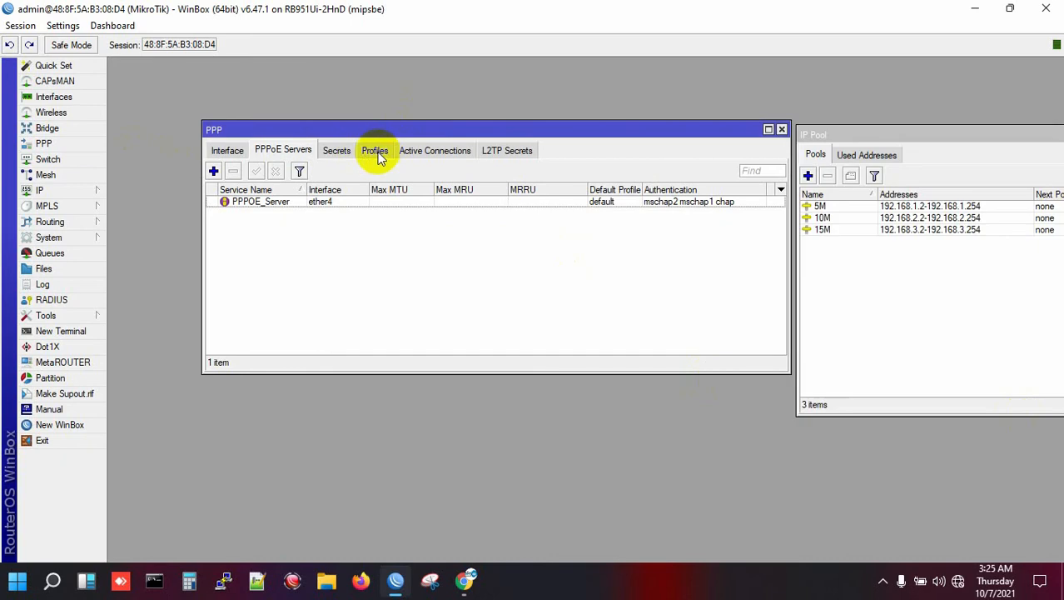
pyautogui.click(375, 150)
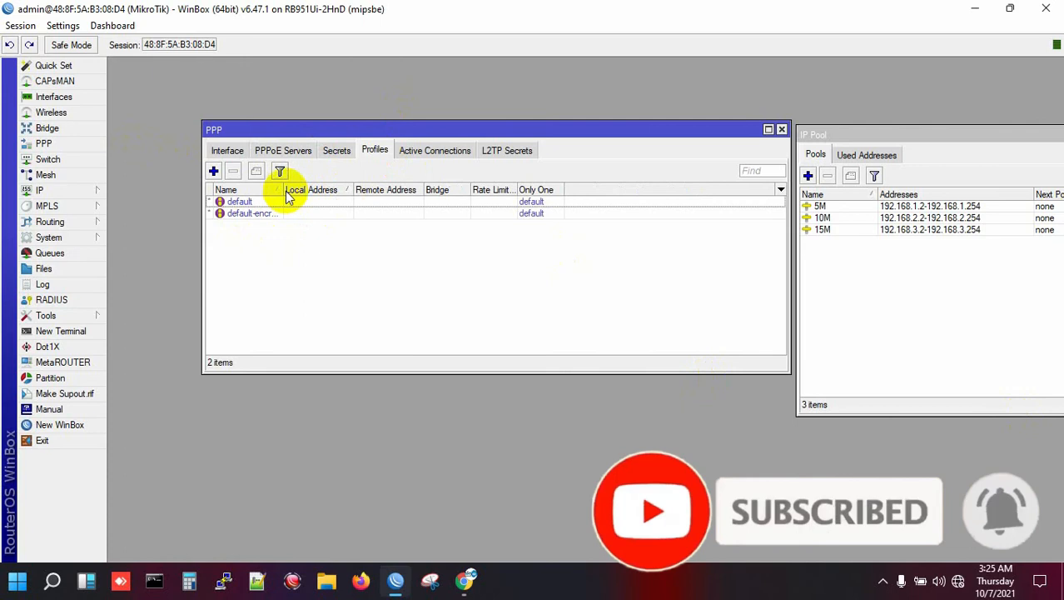
# - Create a new PPP profile named 5M with local address 192.168.1.1
pyautogui.moveTo(283, 196); pyautogui.dragTo(316, 197)
pyautogui.moveTo(314, 195); pyautogui.dragTo(308, 195)
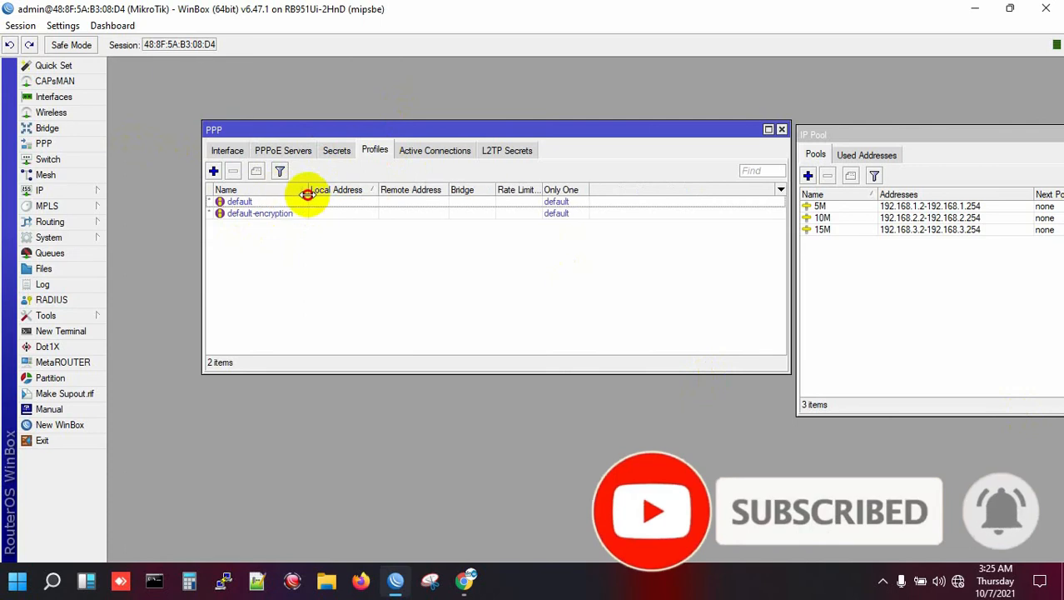
pyautogui.click(213, 172)
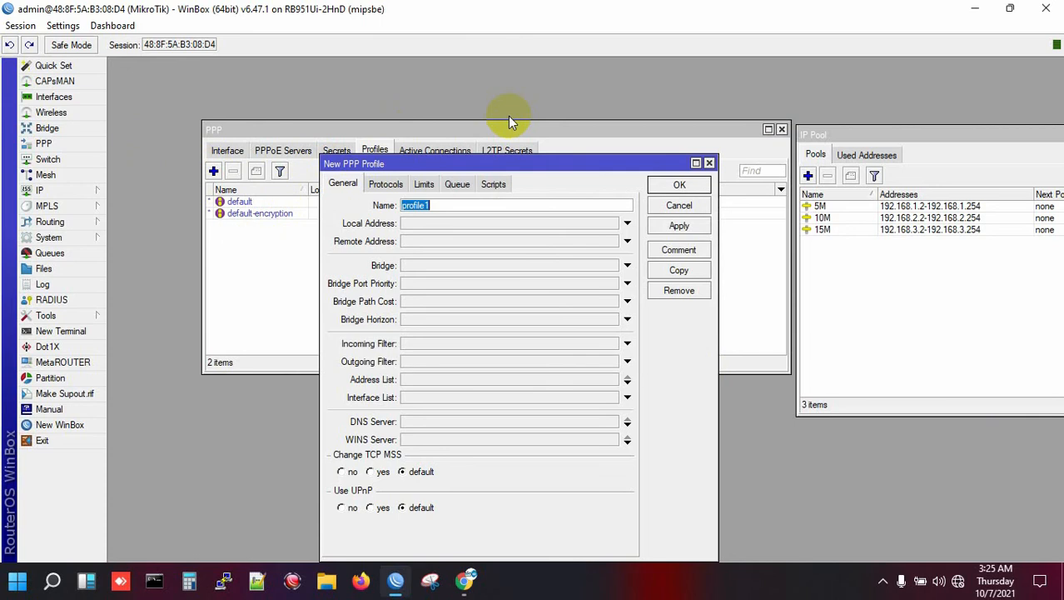
pyautogui.write('5M')
pyautogui.click(478, 223)
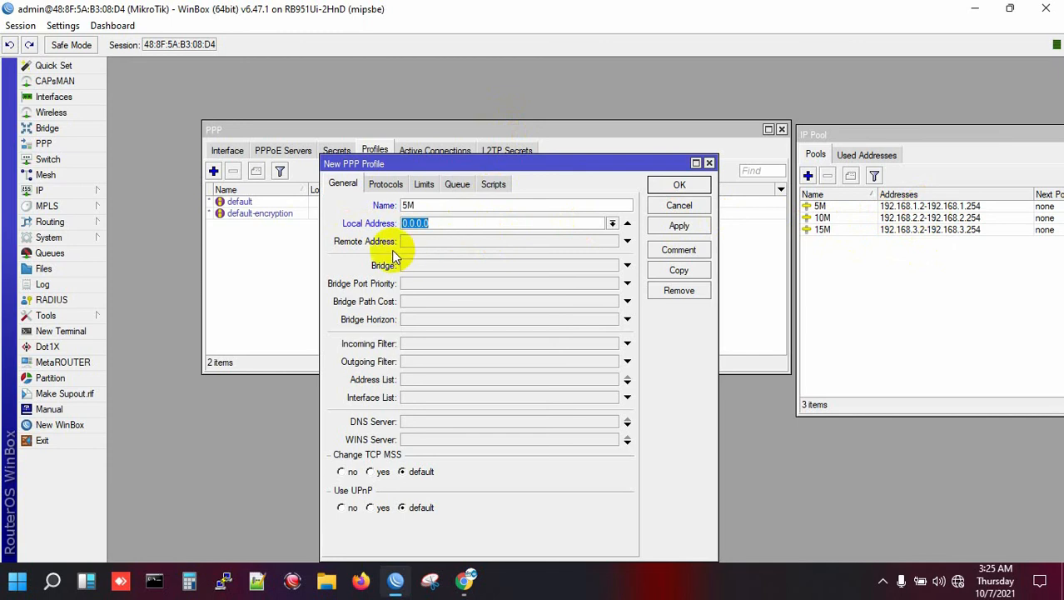
pyautogui.write('192.168.1.1')
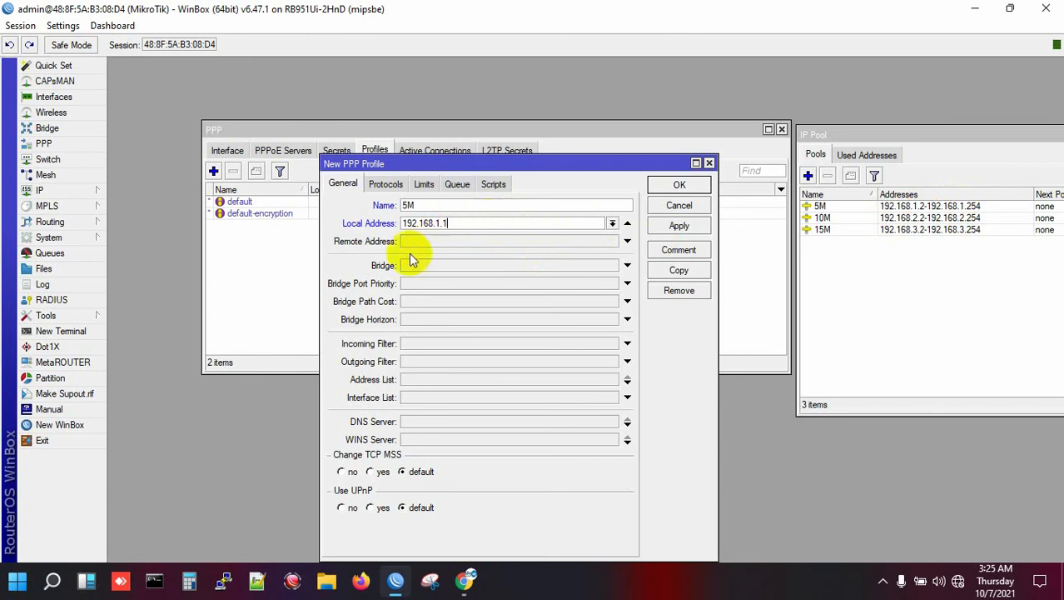
# - Give the 5M profile remote pool 5M and DNS servers 103.109.56.100 and 8.8.8.8, then save
pyautogui.click(488, 240)
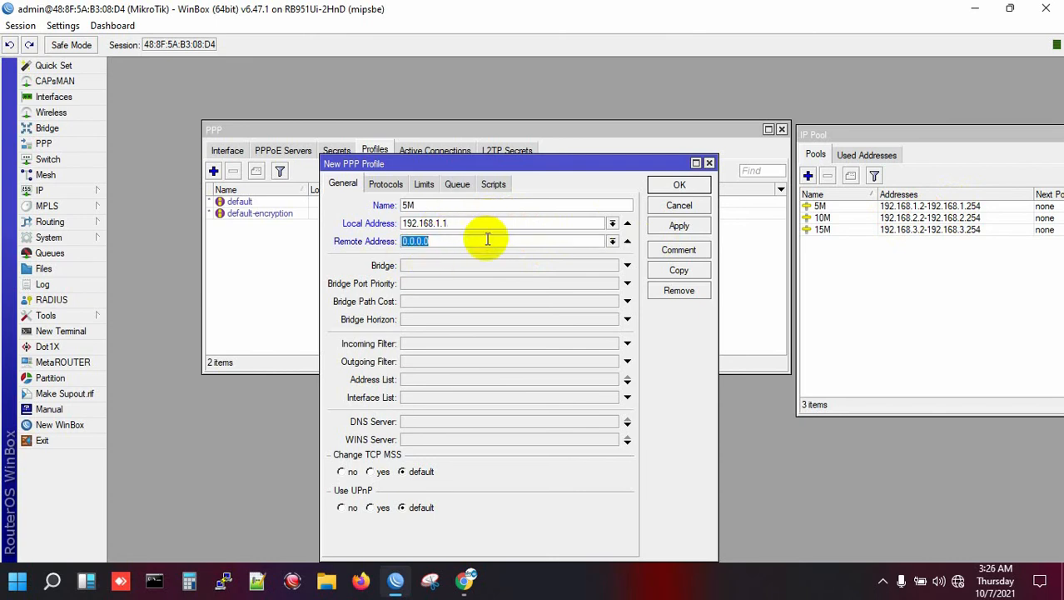
pyautogui.click(613, 242)
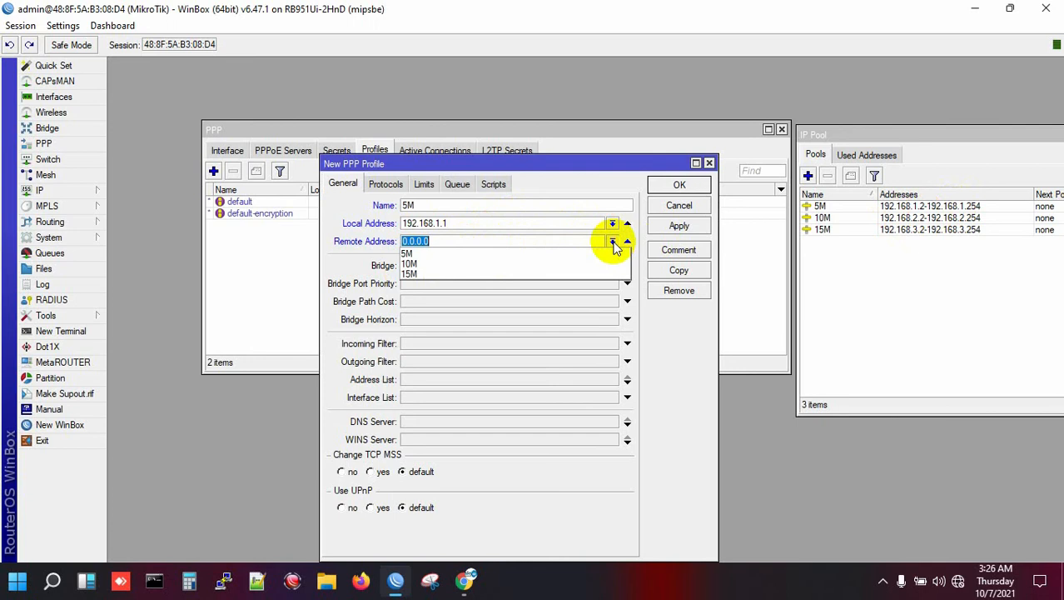
pyautogui.click(425, 254)
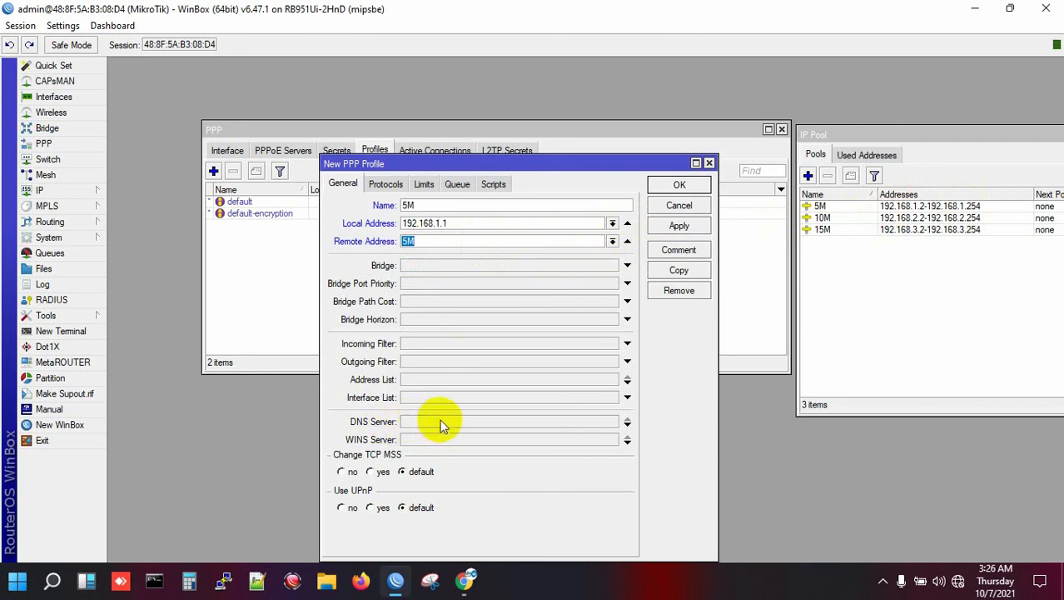
pyautogui.click(596, 421)
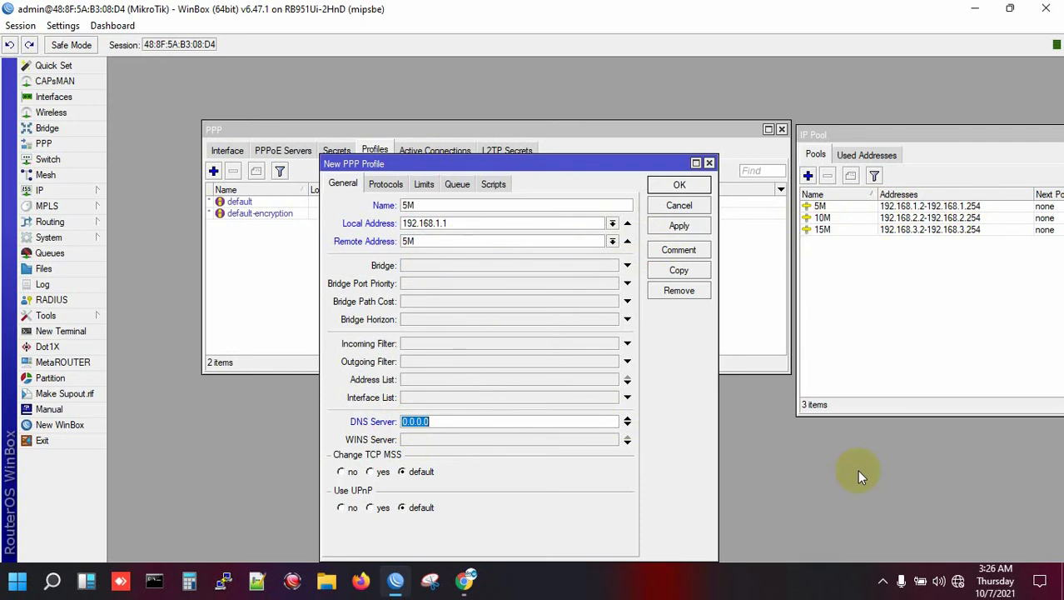
pyautogui.write('103.109.56.100')
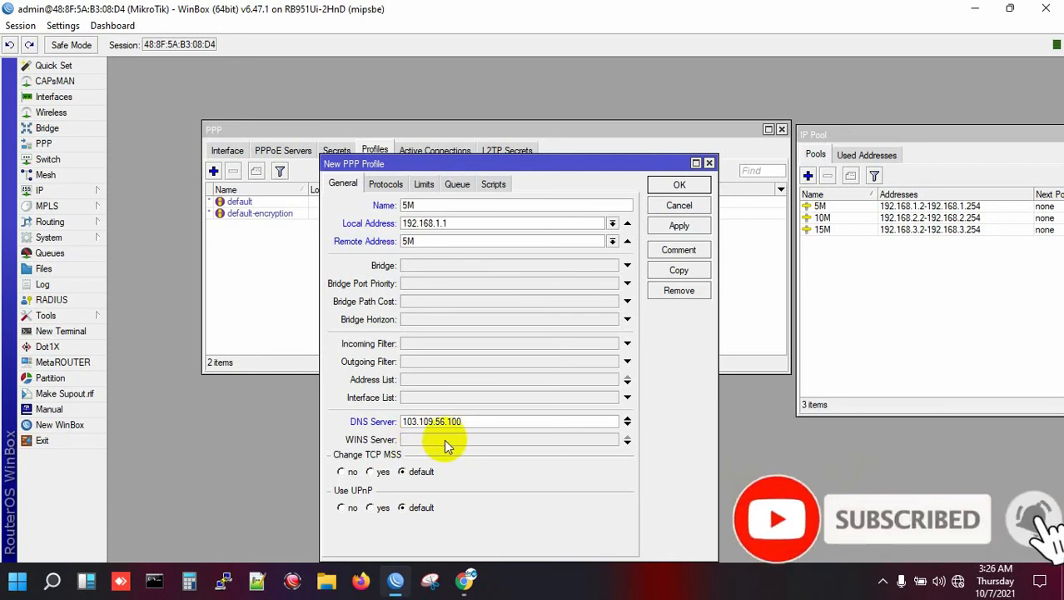
pyautogui.click(627, 423)
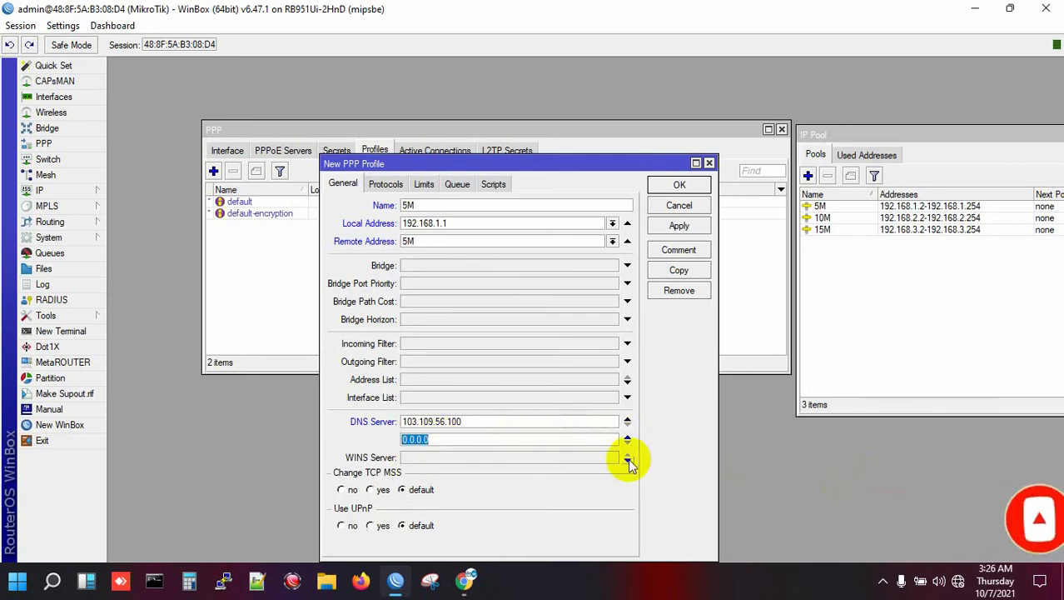
pyautogui.write('8.8')
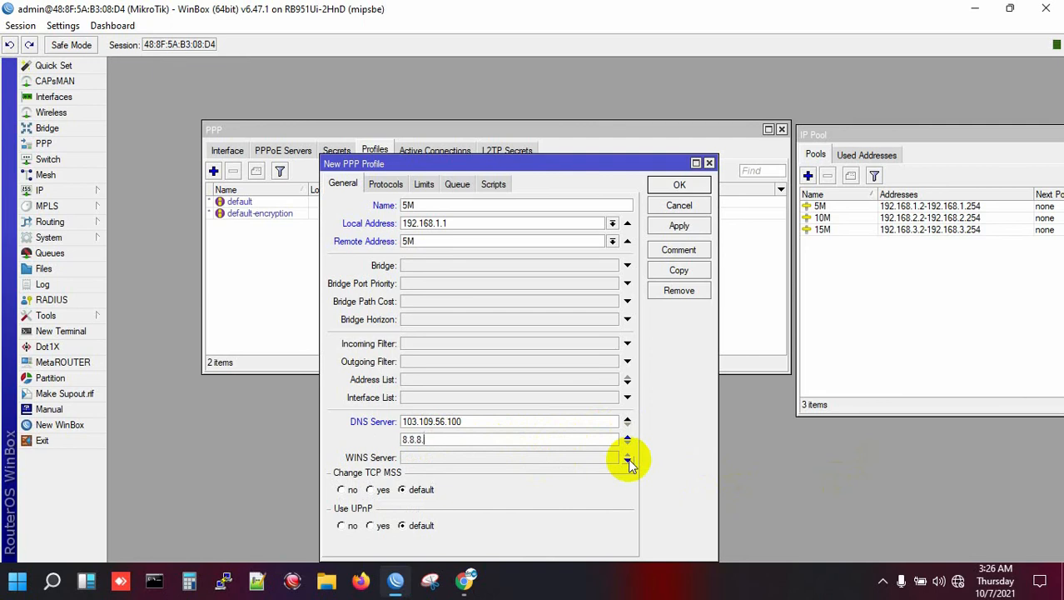
pyautogui.write('.8.8')
pyautogui.click(680, 185)
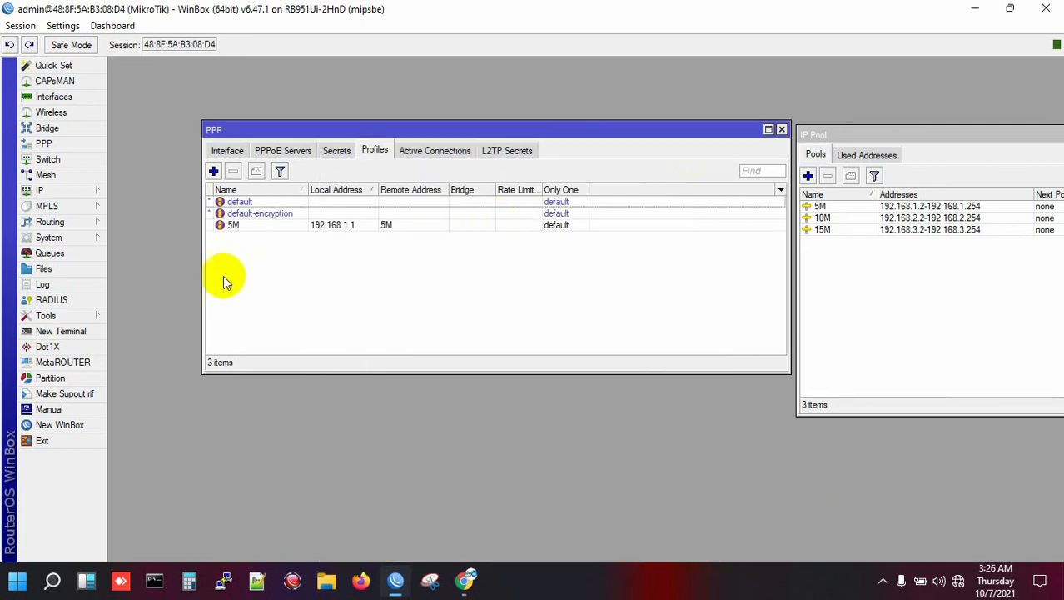
pyautogui.click(214, 172)
# - Name the next profile 10M and set its local address to 192.168.2.1
pyautogui.write('1')
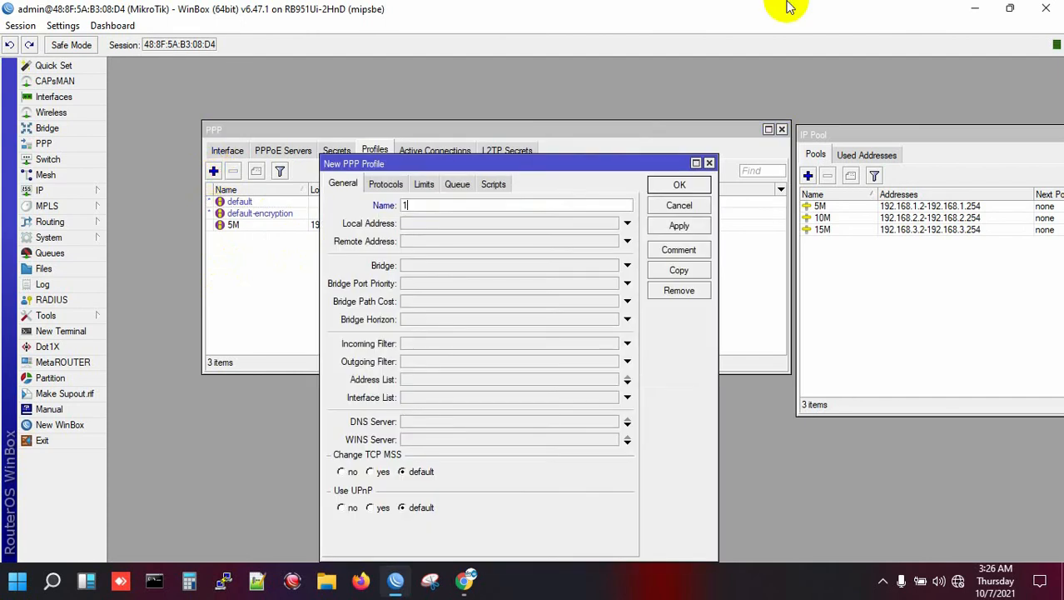
pyautogui.click(424, 225)
pyautogui.write('192.168.1.1')
pyautogui.press('Left')
pyautogui.press('Left')
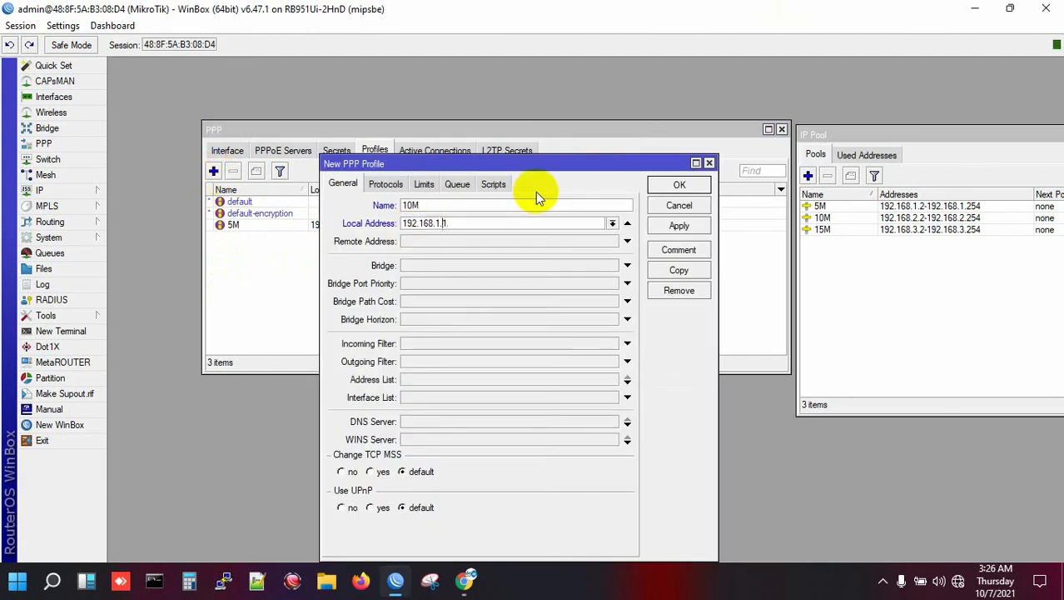
pyautogui.press('BackSpace')
pyautogui.write('2')
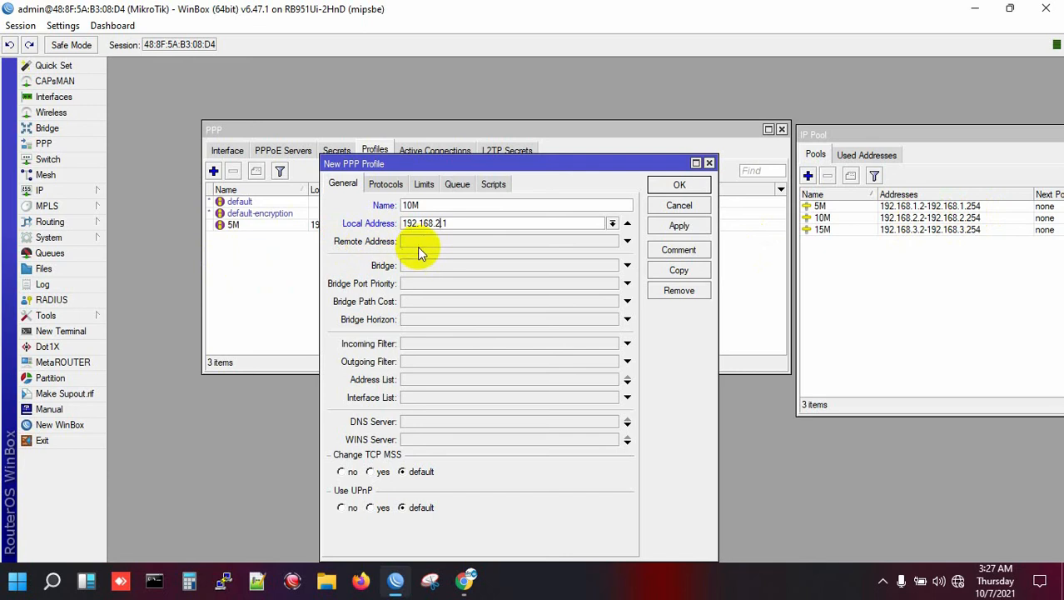
# - Give the 10M profile remote pool 10M and DNS 103.109.56.100 and 8.8.8.8, then save
pyautogui.click(458, 241)
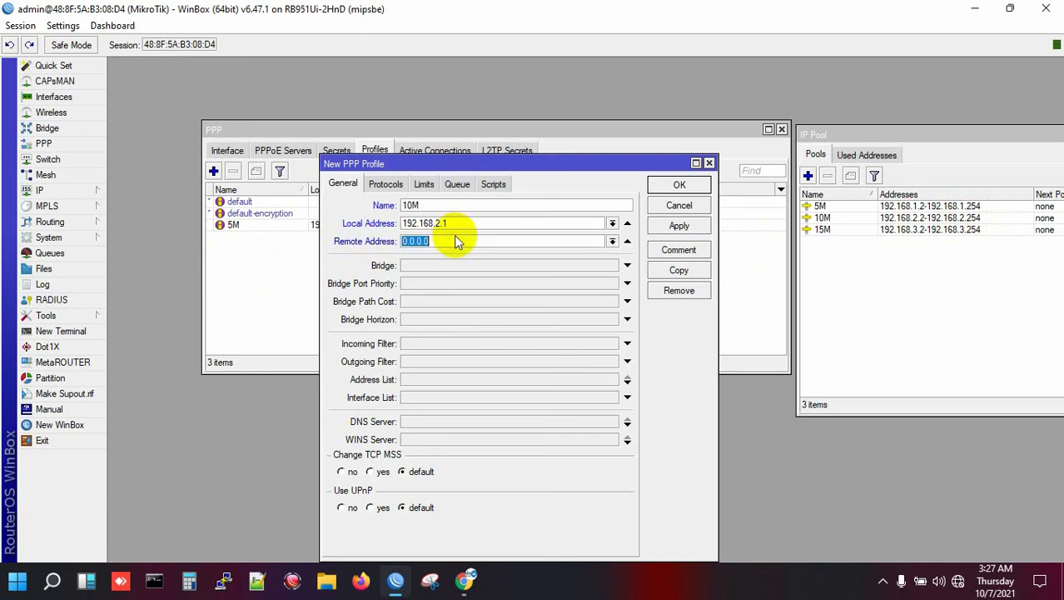
pyautogui.click(612, 241)
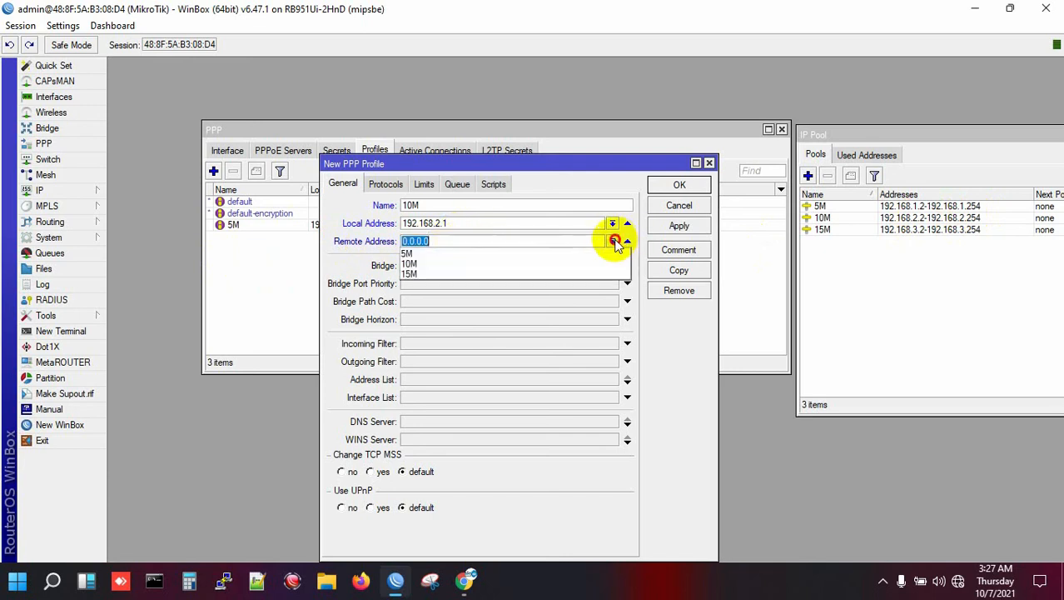
pyautogui.click(465, 263)
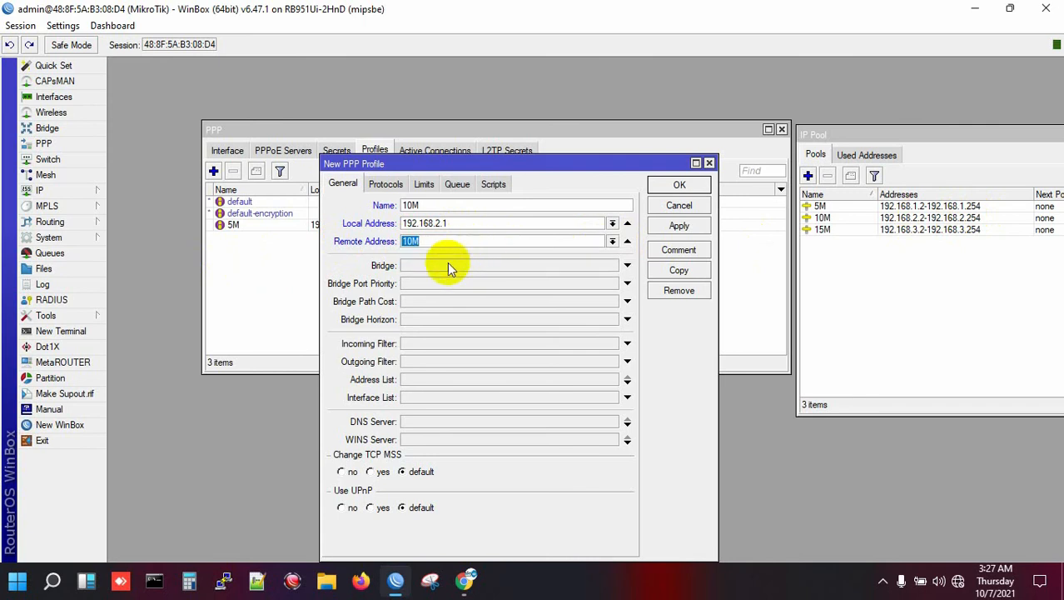
pyautogui.click(431, 423)
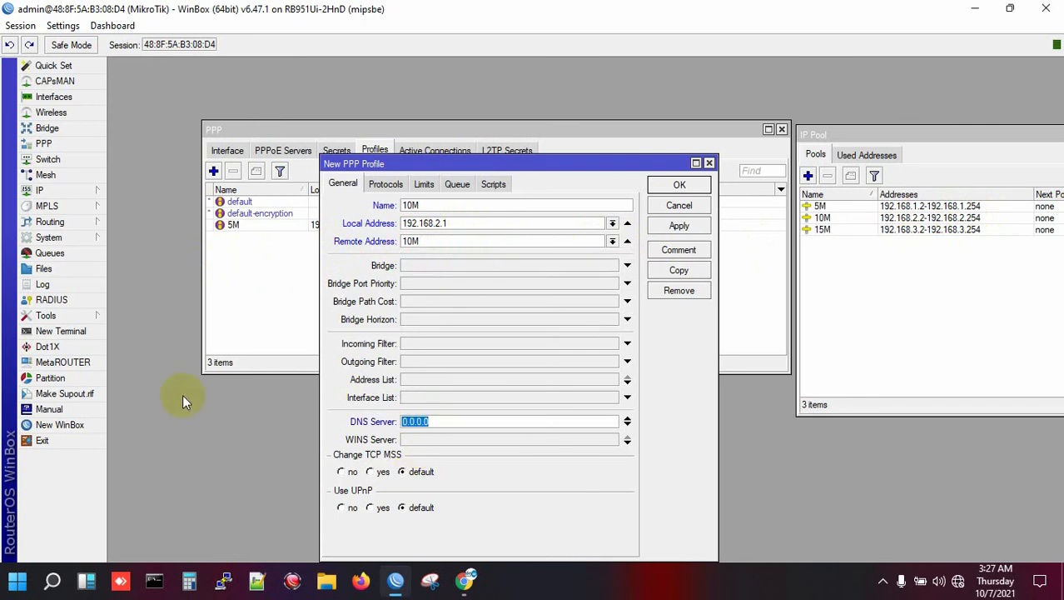
pyautogui.write('103.109.56.')
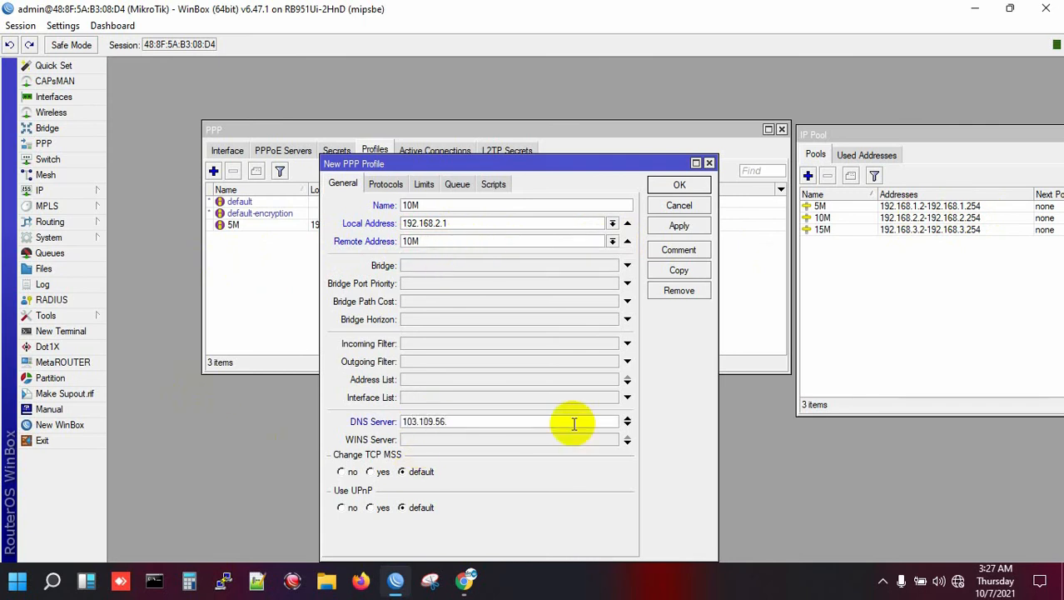
pyautogui.write('100')
pyautogui.click(628, 422)
pyautogui.write('8.8.8.8')
pyautogui.click(679, 226)
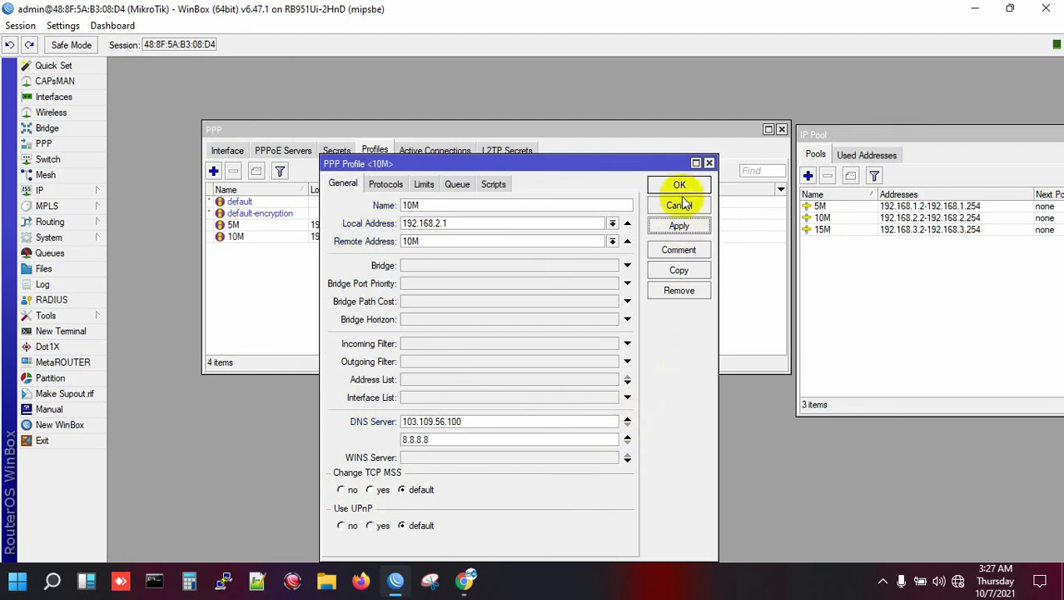
pyautogui.click(682, 200)
# - Create the 15M profile with local address 192.168.3.1
pyautogui.click(213, 171)
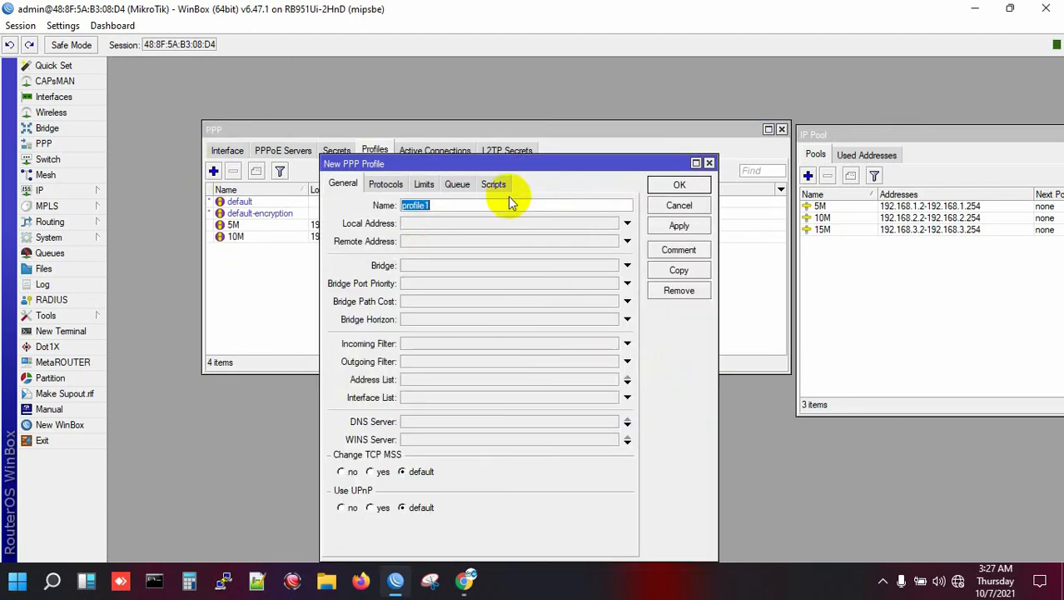
pyautogui.write('10M')
pyautogui.press('Tab')
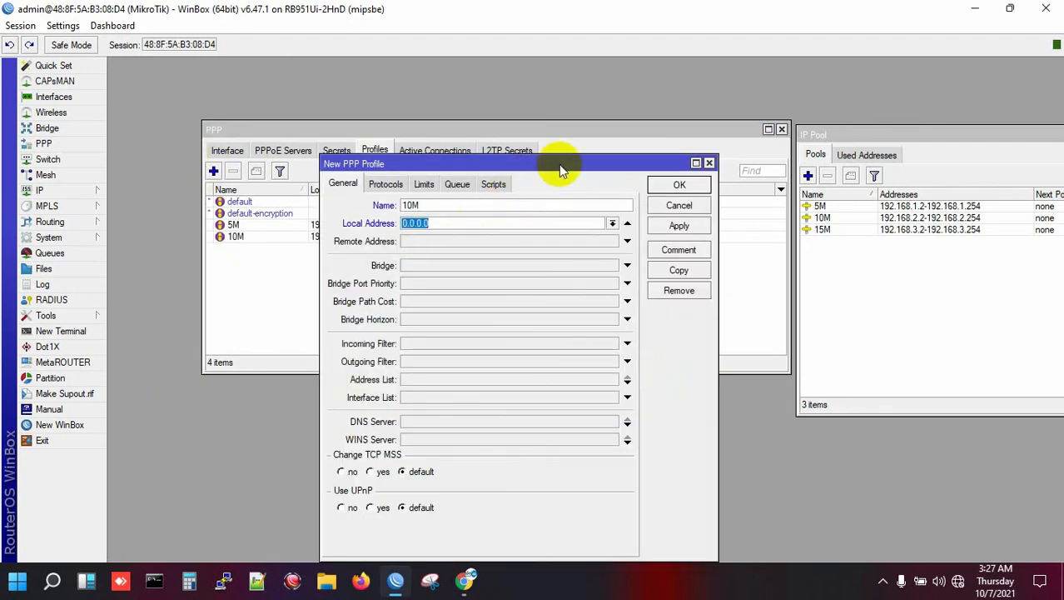
pyautogui.write('192.168.1.1')
pyautogui.press('Left')
pyautogui.press('Left')
pyautogui.press('BackSpace')
pyautogui.write('3')
pyautogui.moveTo(488, 164); pyautogui.dragTo(477, 135)
# - Add DNS servers 103.109.56.100 and 8.8.8.8 to the 15M profile and save it
pyautogui.click(430, 393)
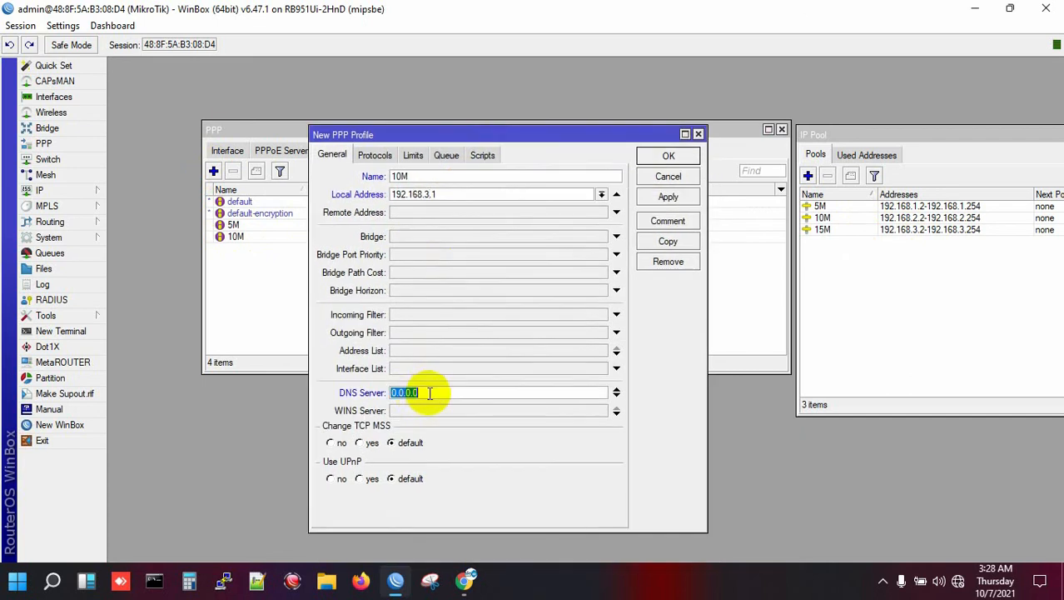
pyautogui.write('103.109.56.100')
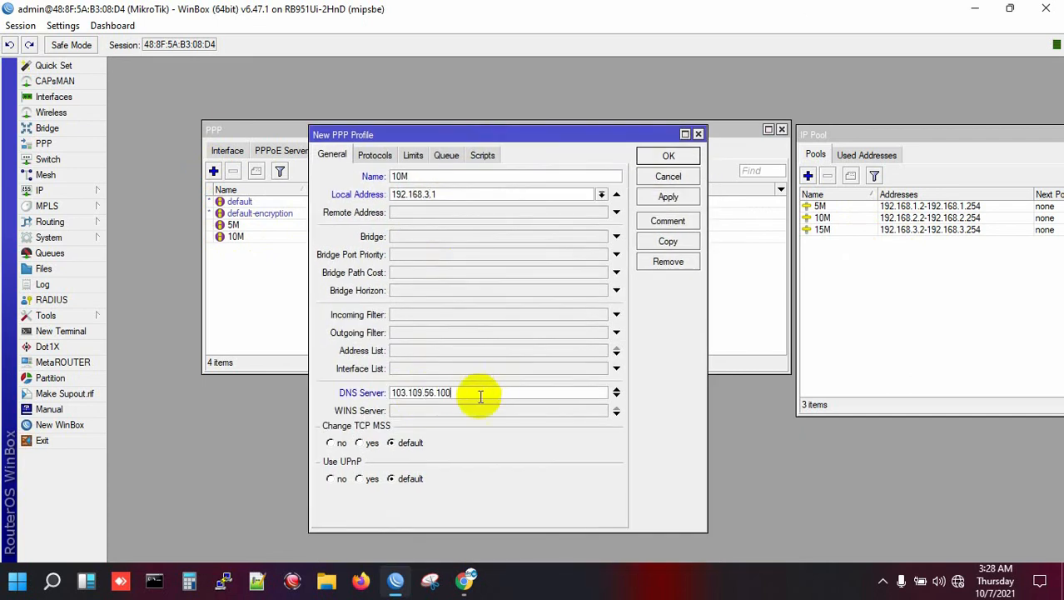
pyautogui.click(616, 396)
pyautogui.write('8.8.8.8')
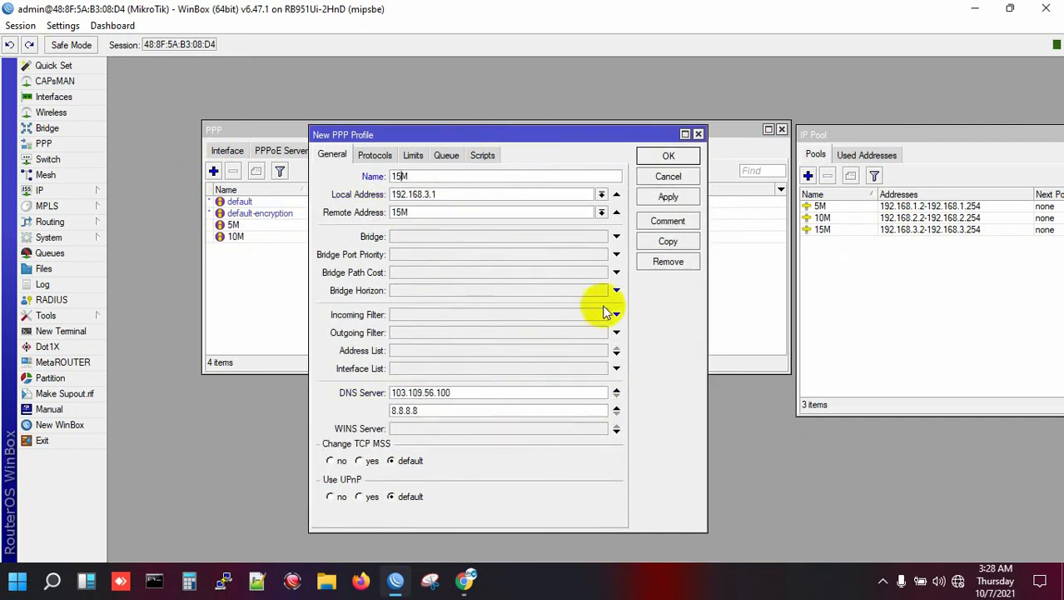
pyautogui.click(668, 197)
pyautogui.click(669, 159)
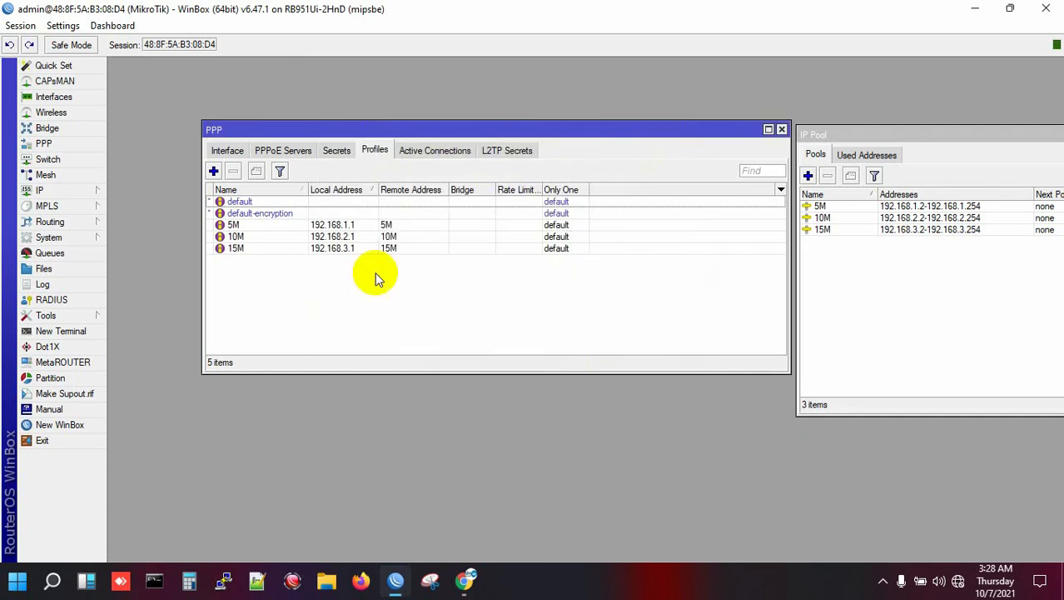
# - Review the 5M, 10M and 15M profile rows, then show the empty PPP Secrets list
pyautogui.click(257, 225)
pyautogui.click(260, 237)
pyautogui.click(263, 249)
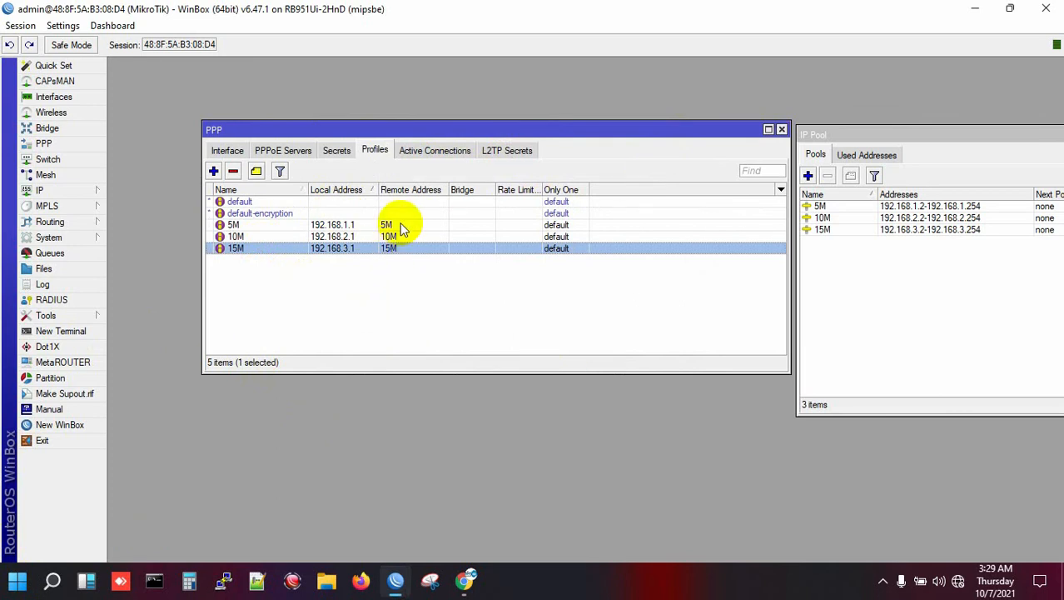
pyautogui.click(396, 308)
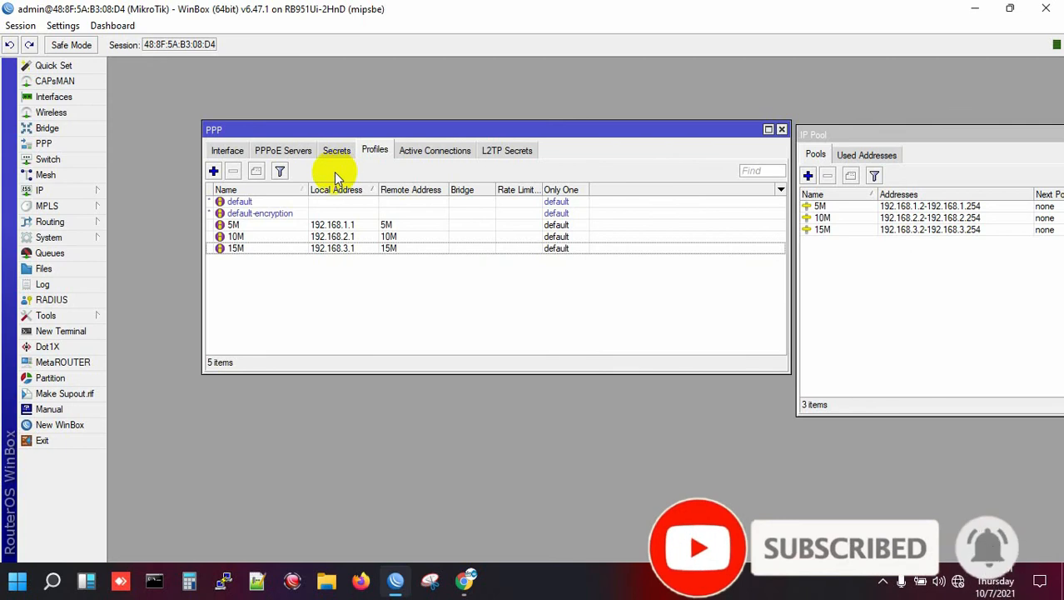
pyautogui.click(336, 151)
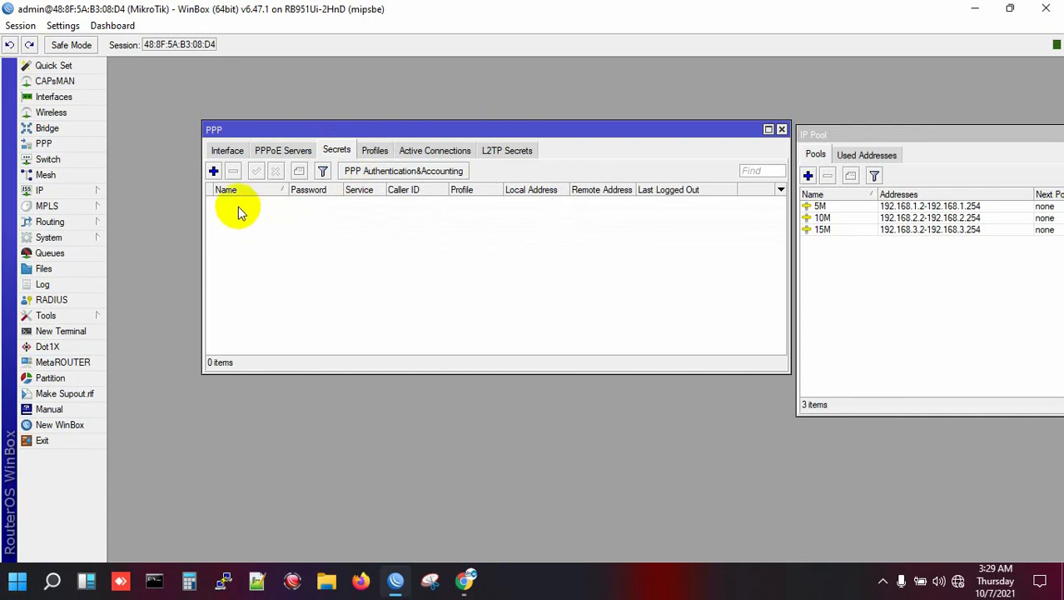
# - Add secret 5M_User1 with a password, service pppoe and profile 5M
pyautogui.click(214, 171)
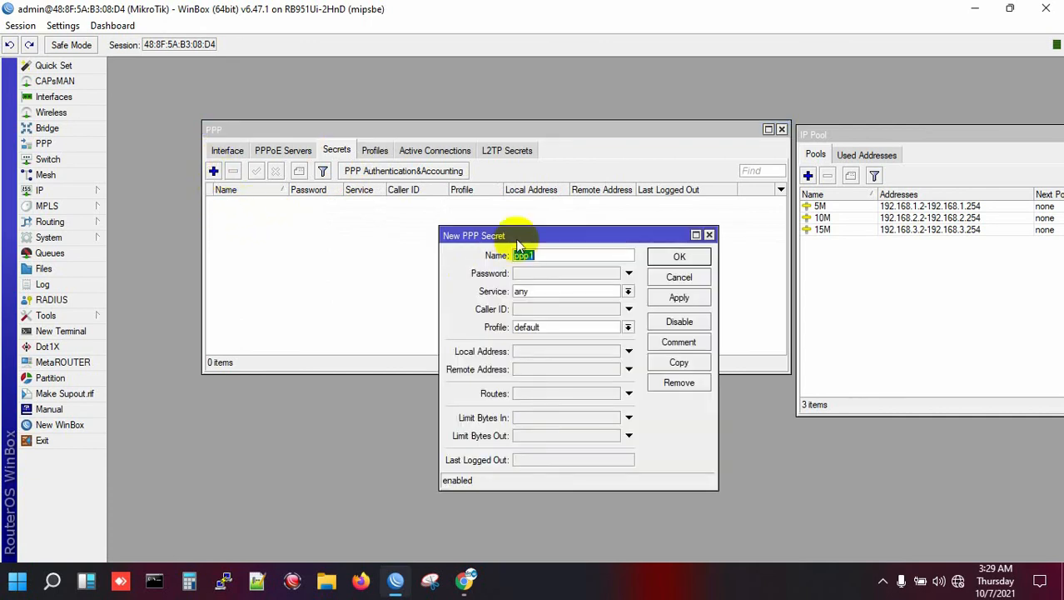
pyautogui.moveTo(508, 235); pyautogui.dragTo(373, 231)
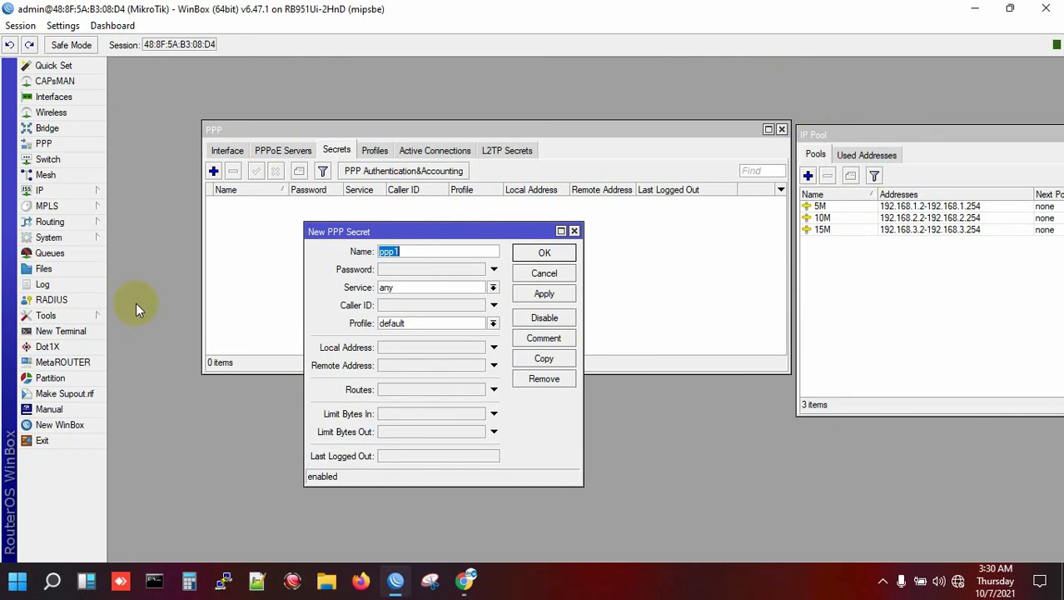
pyautogui.write('5M_User1')
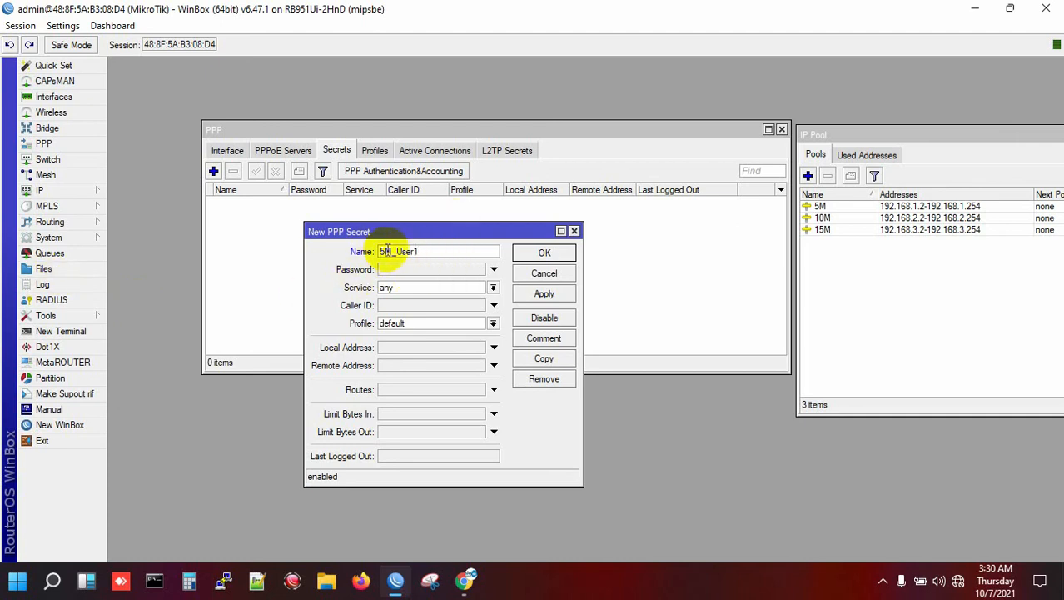
pyautogui.click(414, 269)
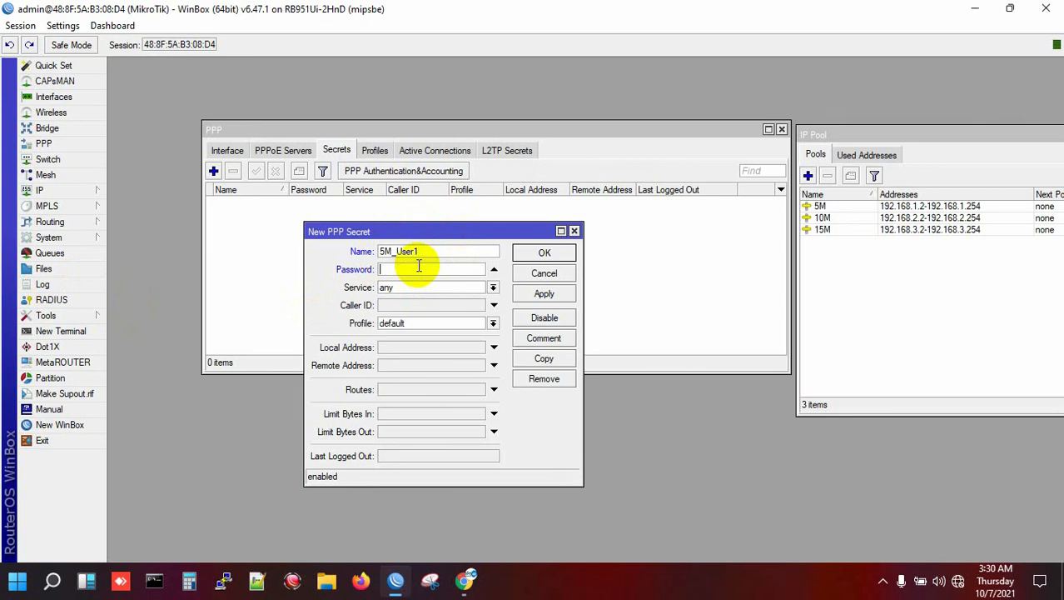
pyautogui.write('*****')
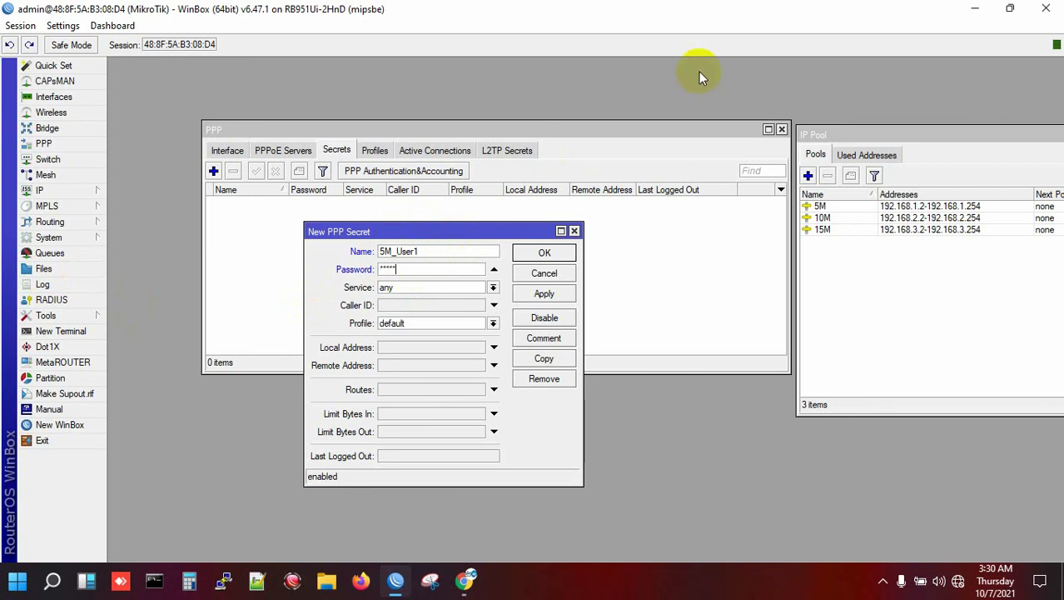
pyautogui.click(433, 289)
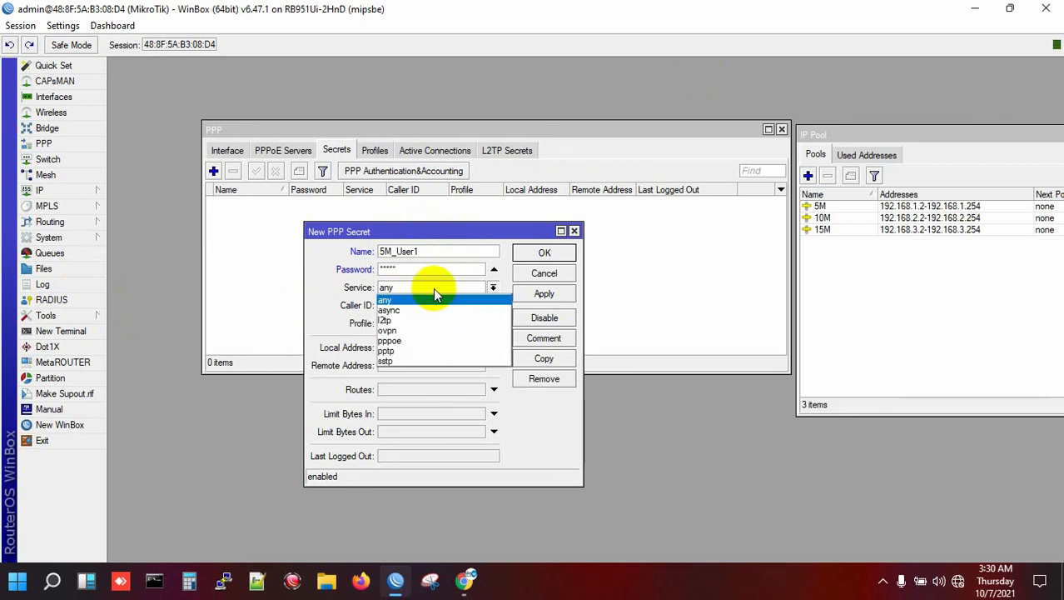
pyautogui.click(429, 340)
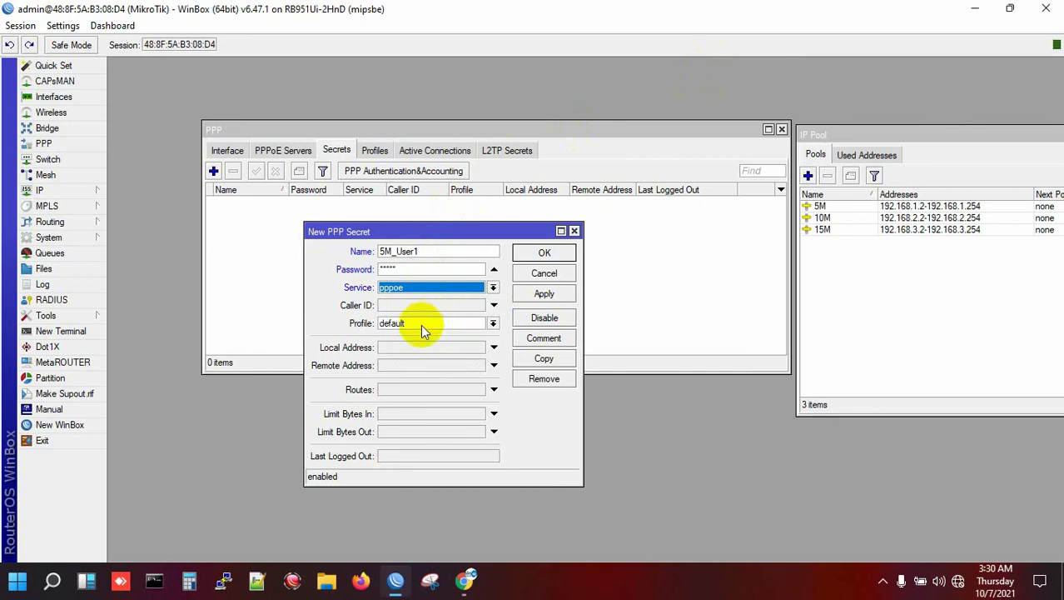
pyautogui.click(421, 327)
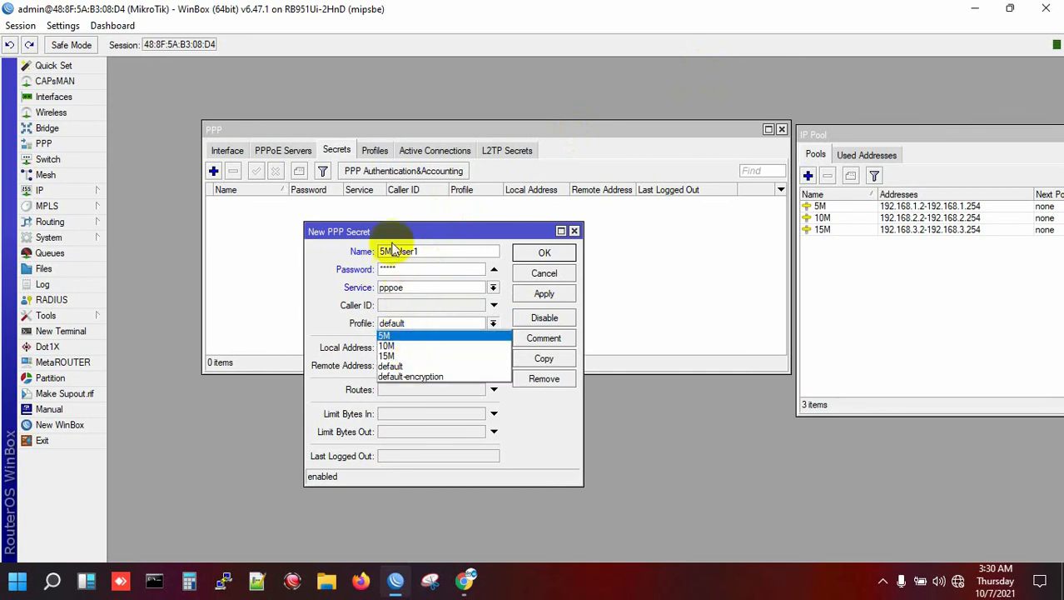
pyautogui.click(409, 335)
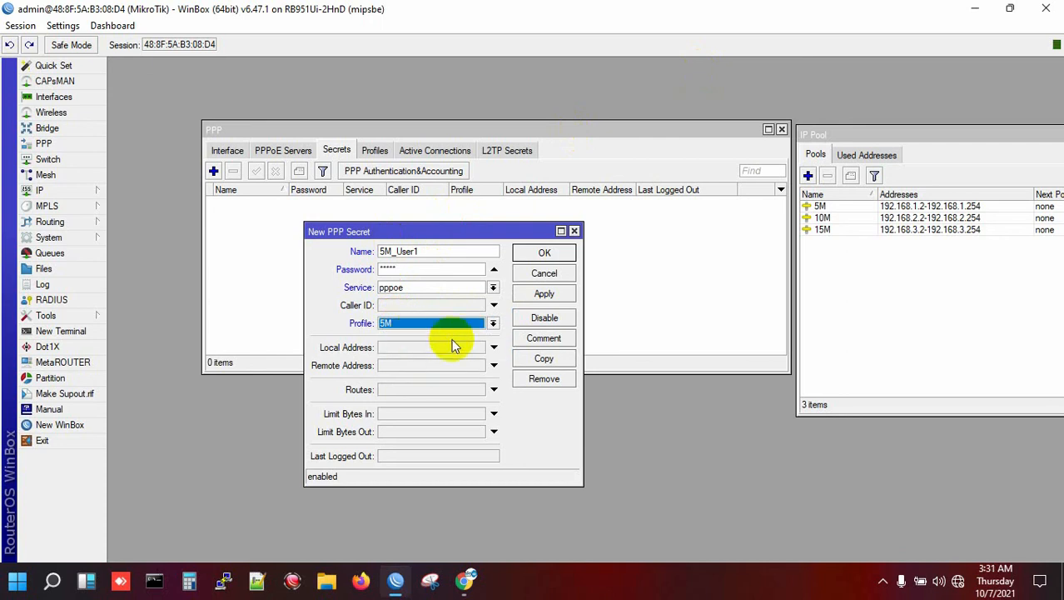
pyautogui.click(544, 293)
pyautogui.click(543, 251)
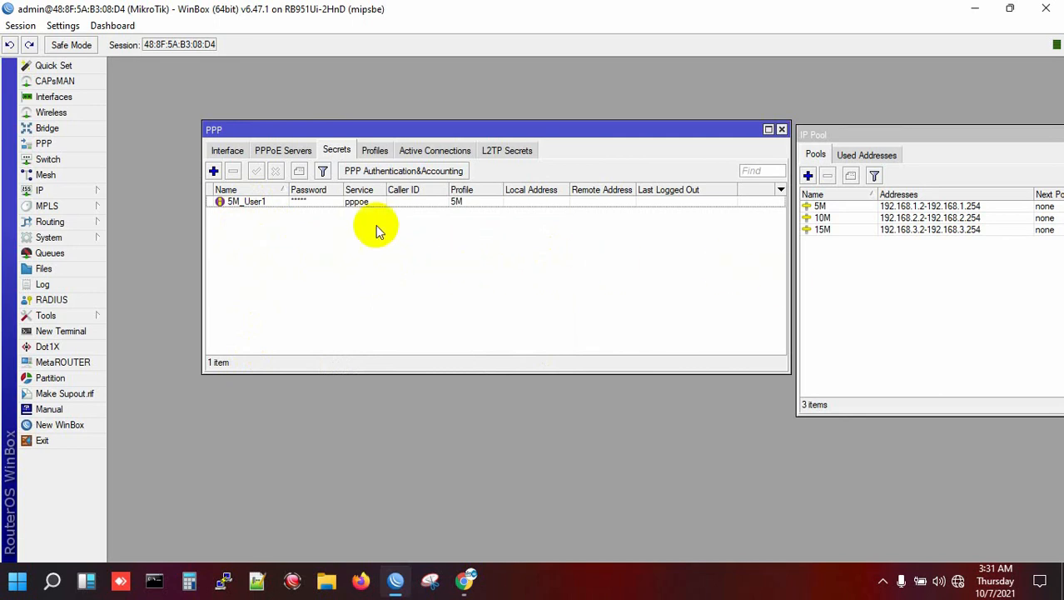
# - Add secret 10M_user1 with a password, service pppoe and profile 10M
pyautogui.click(213, 172)
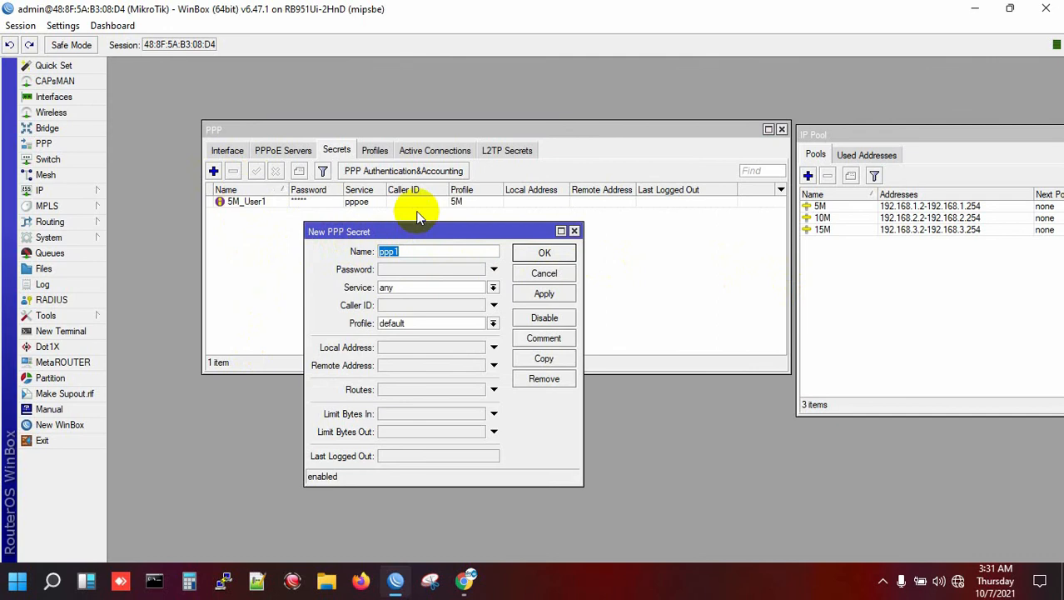
pyautogui.write('10M_user1')
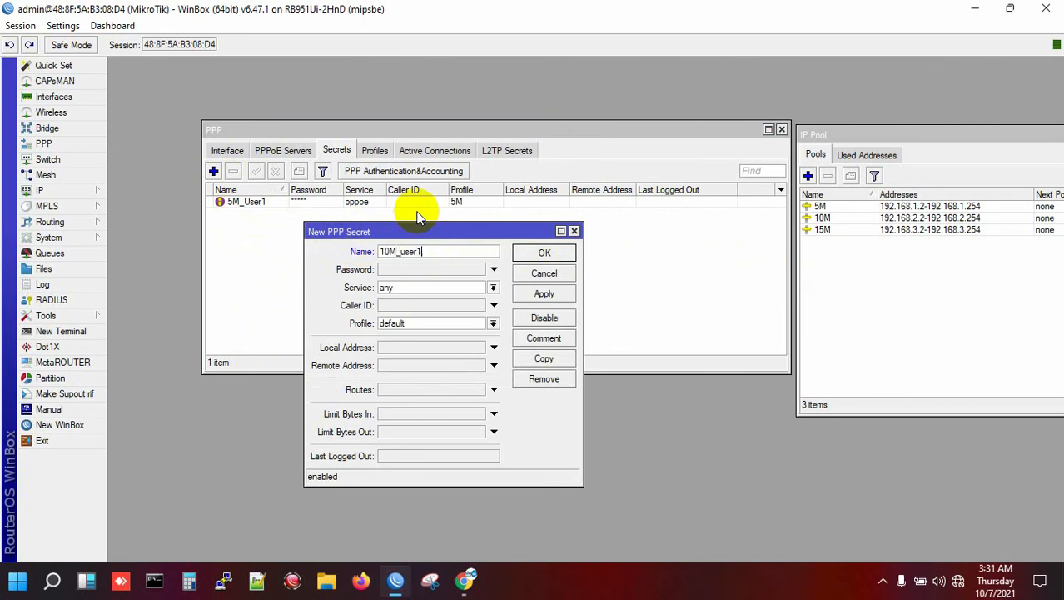
pyautogui.click(427, 268)
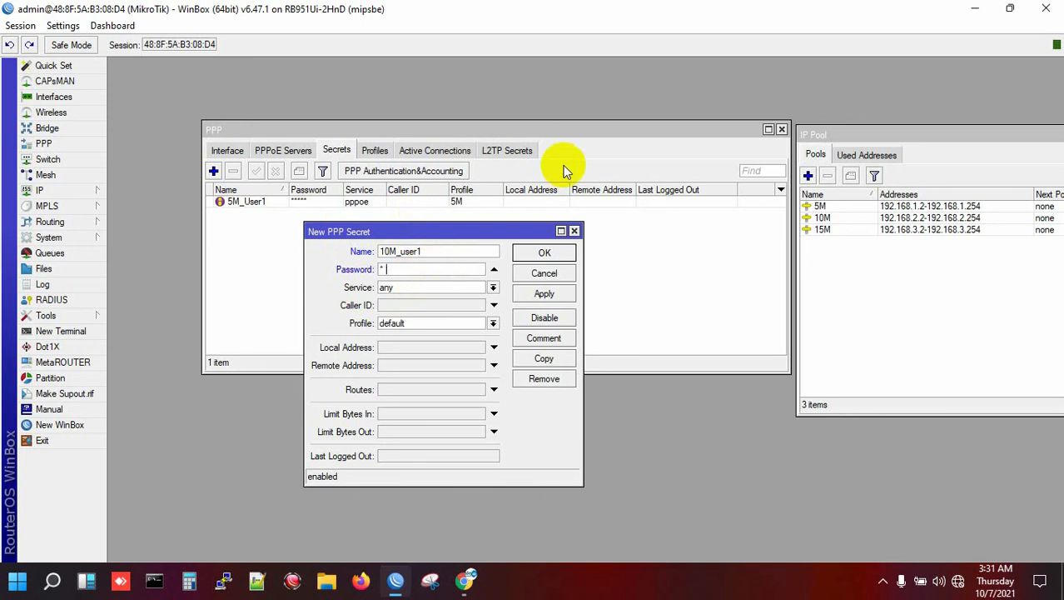
pyautogui.write('12345')
pyautogui.click(410, 288)
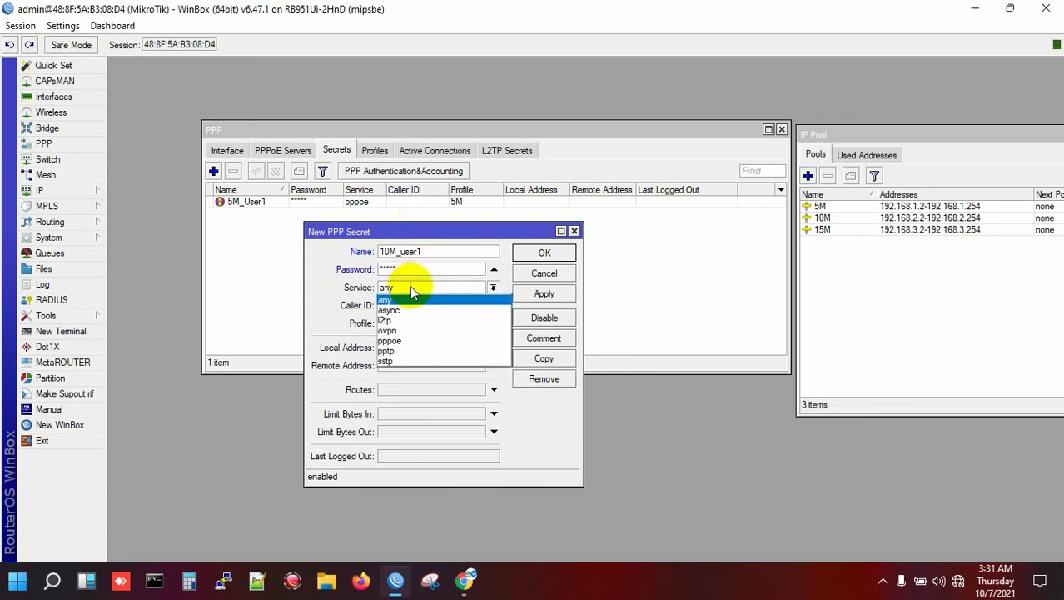
pyautogui.click(422, 338)
pyautogui.click(421, 324)
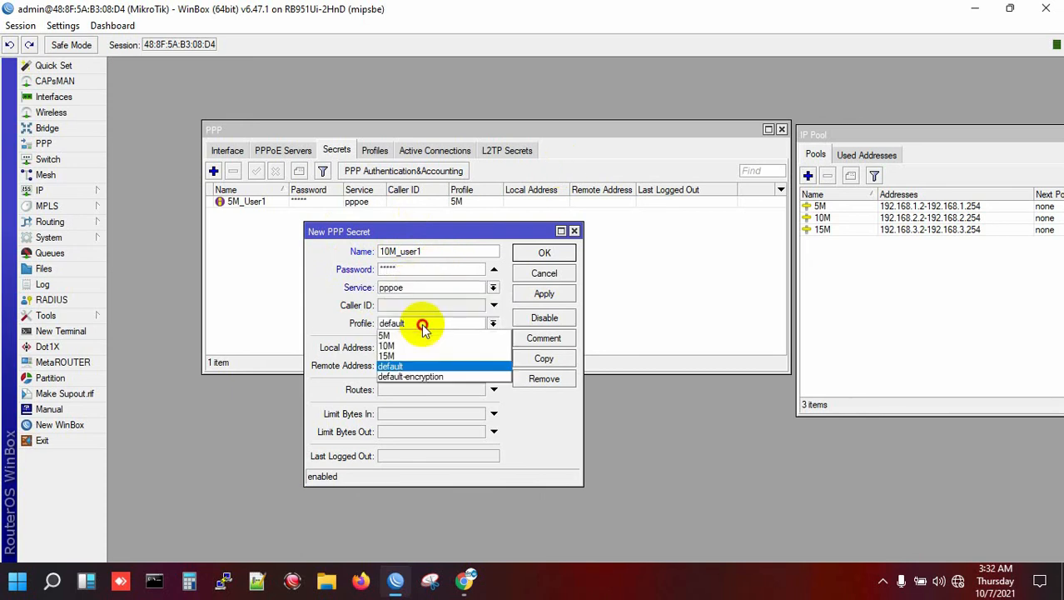
pyautogui.click(410, 346)
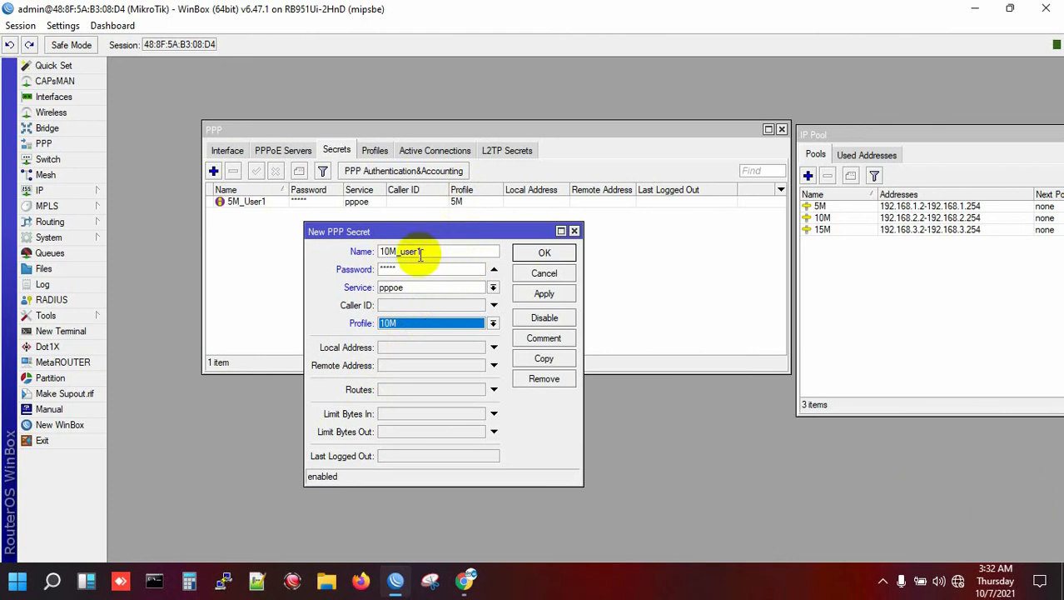
pyautogui.click(544, 294)
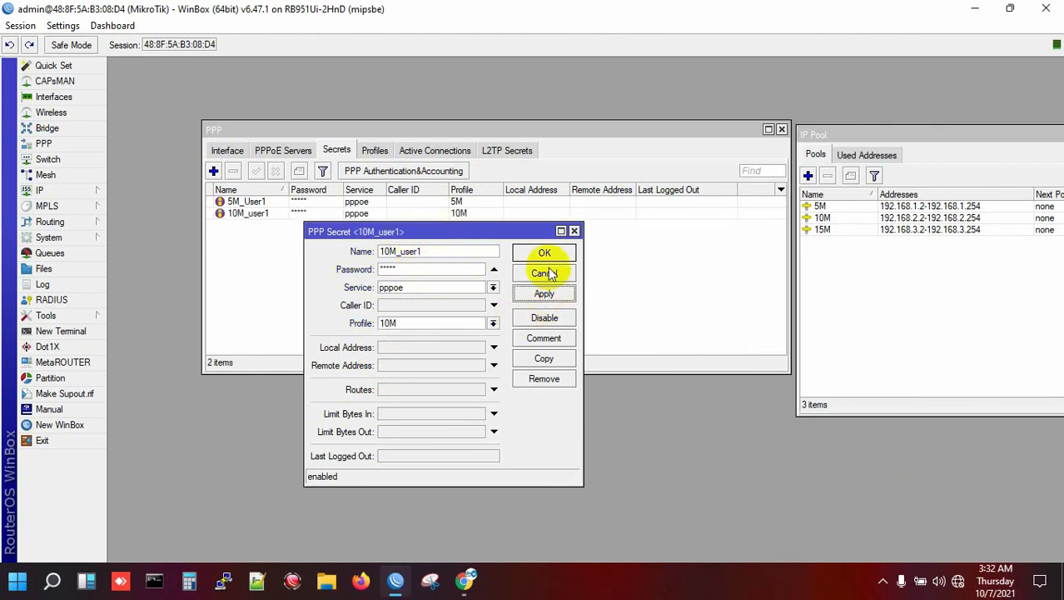
pyautogui.click(544, 252)
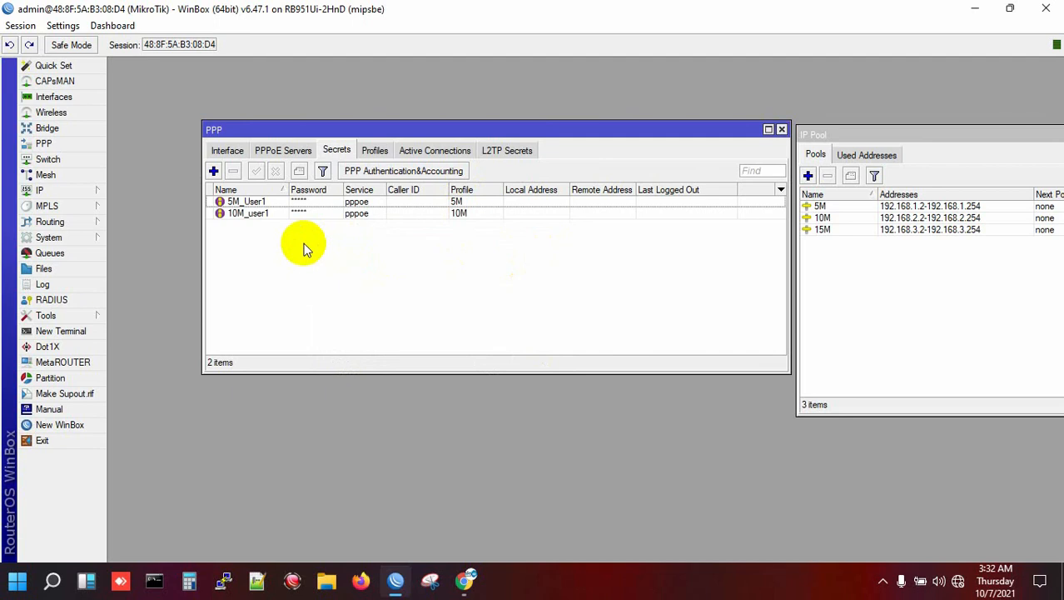
# - Add secret 15M_user1 with a password, service pppoe and profile 15M
pyautogui.click(213, 170)
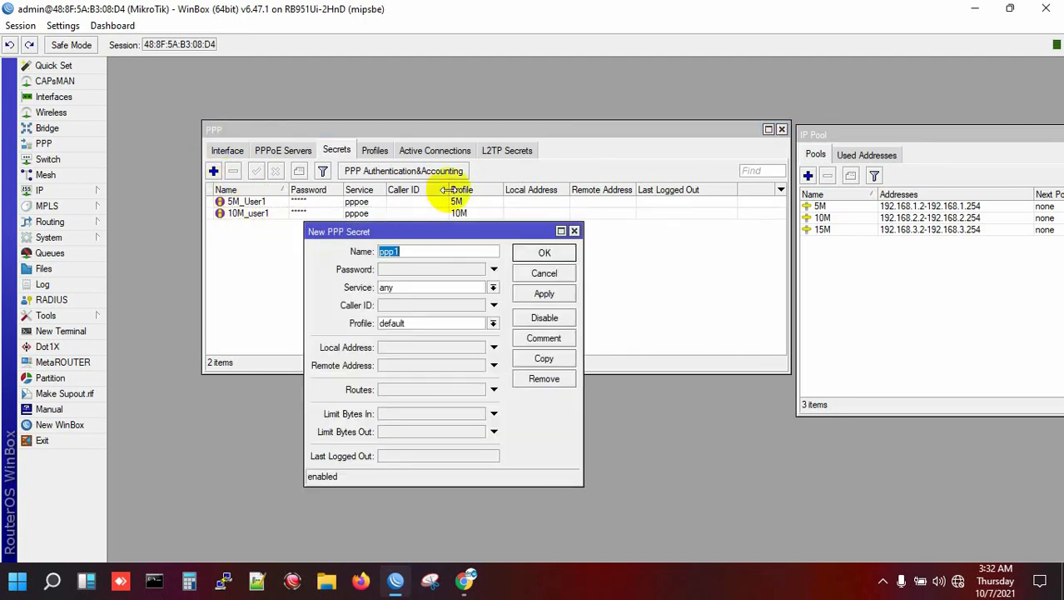
pyautogui.write('15M_user1')
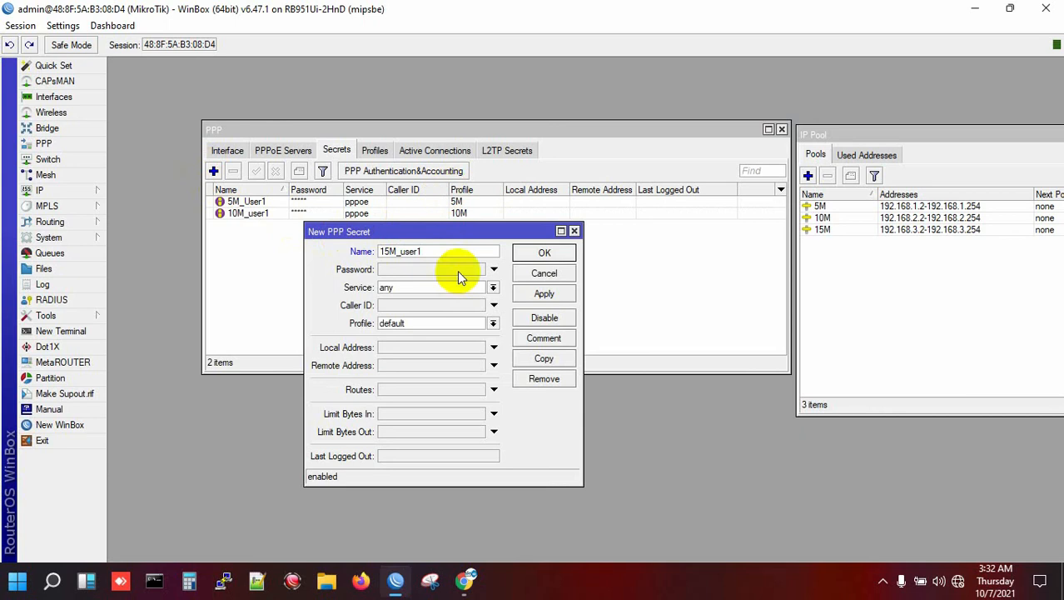
pyautogui.click(457, 271)
pyautogui.write('12345')
pyautogui.click(405, 288)
pyautogui.click(399, 340)
pyautogui.click(411, 323)
pyautogui.click(386, 355)
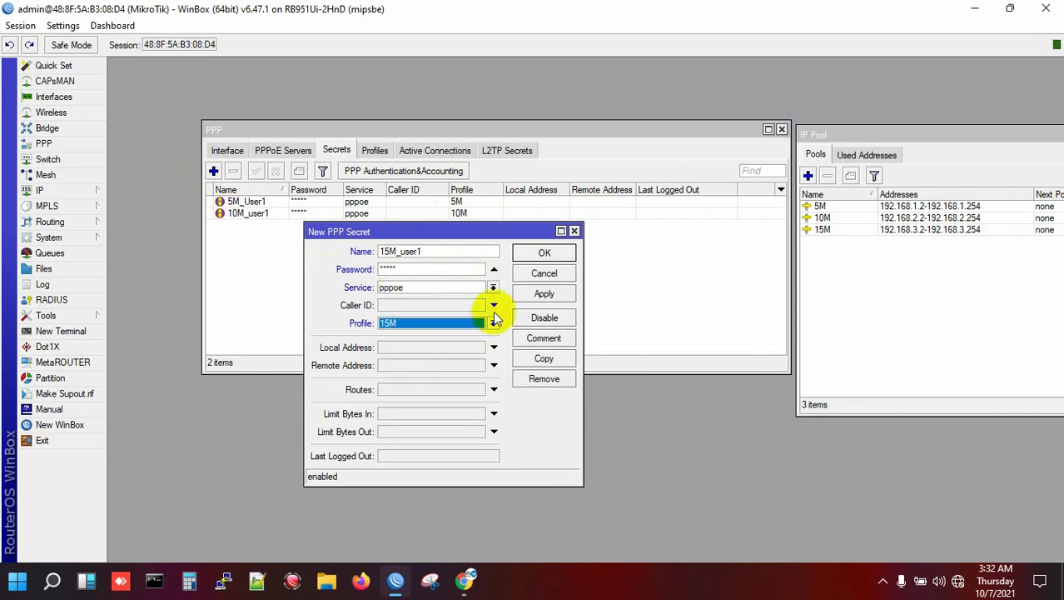
pyautogui.click(543, 252)
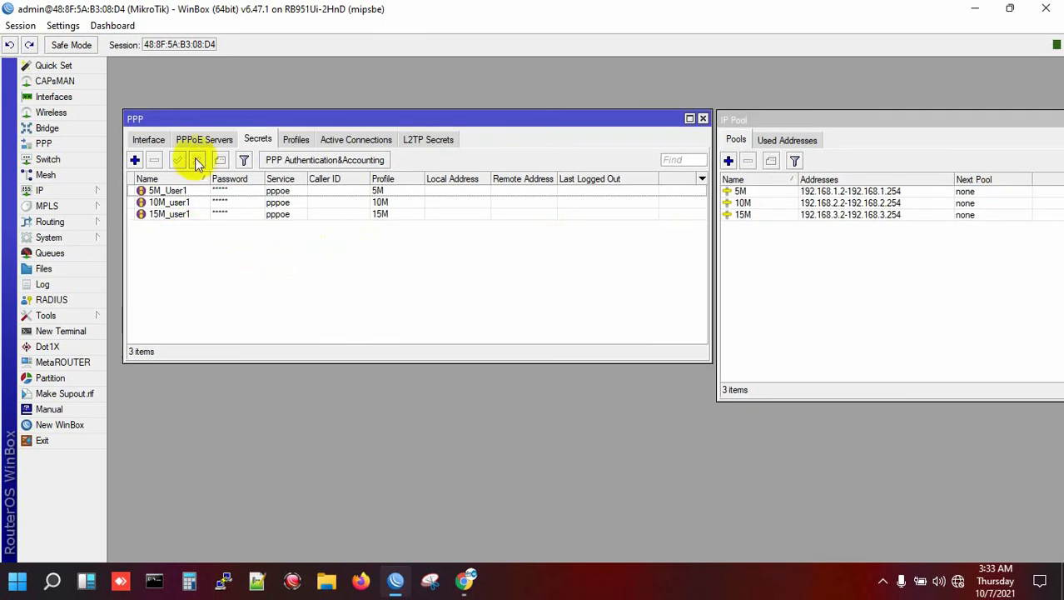
# - Look through the PPPoE Servers, Profiles and Secrets tabs, then close the 5M profile dialog
pyautogui.click(198, 140)
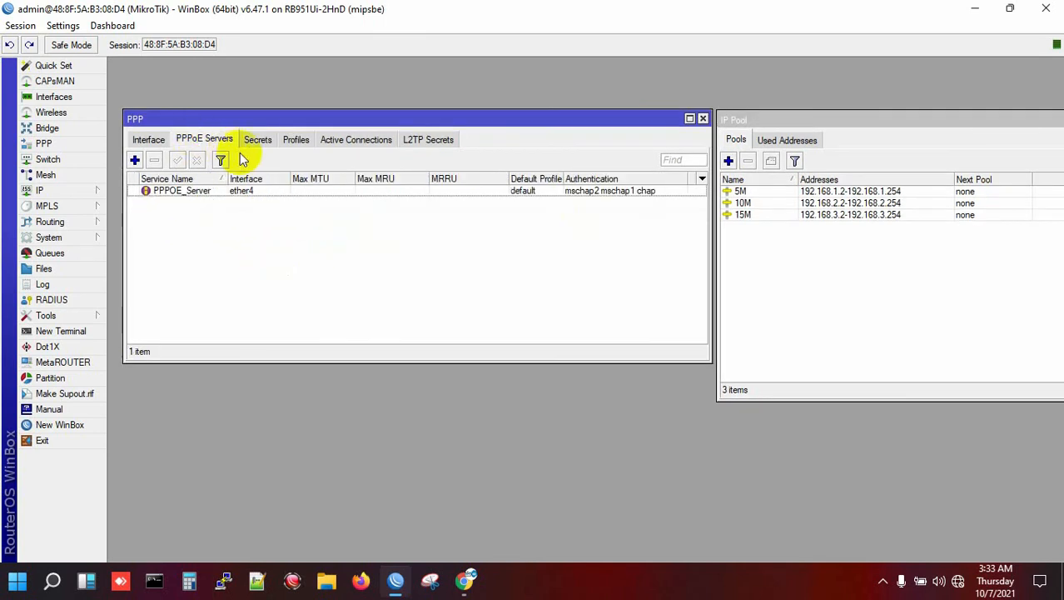
pyautogui.click(292, 140)
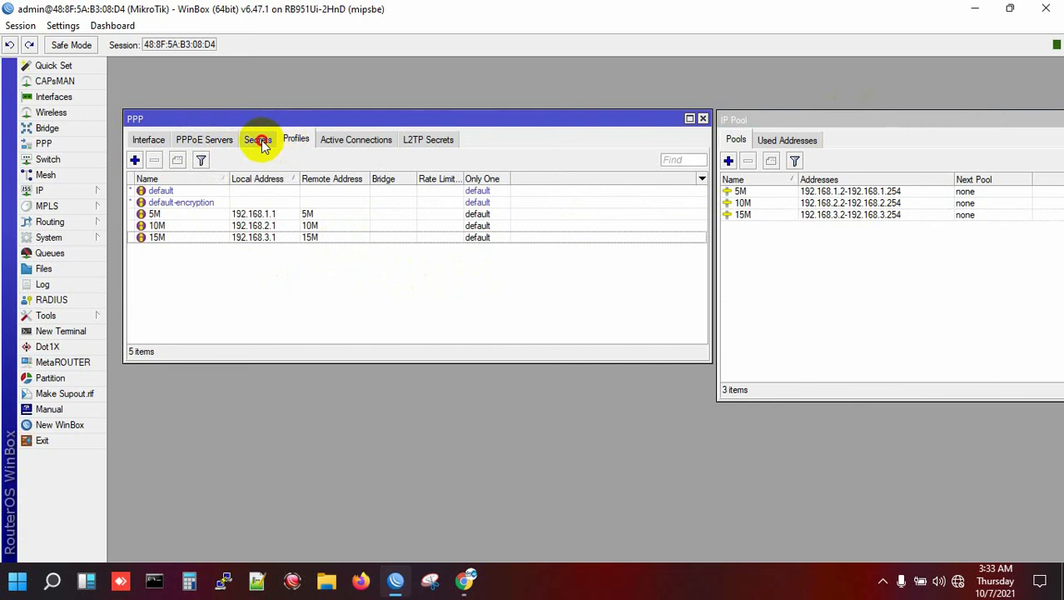
pyautogui.click(257, 142)
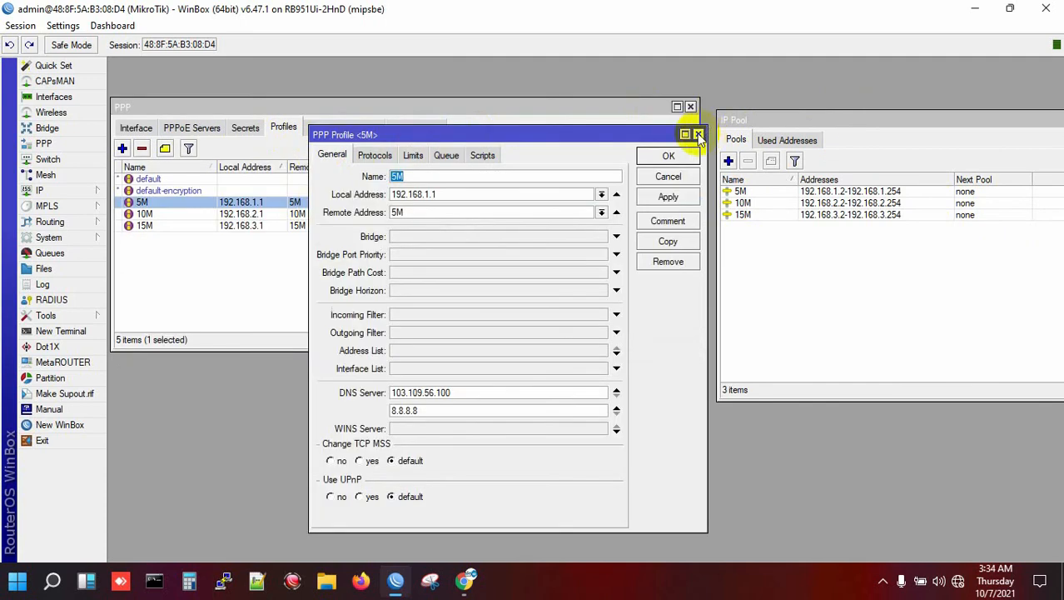
pyautogui.click(698, 135)
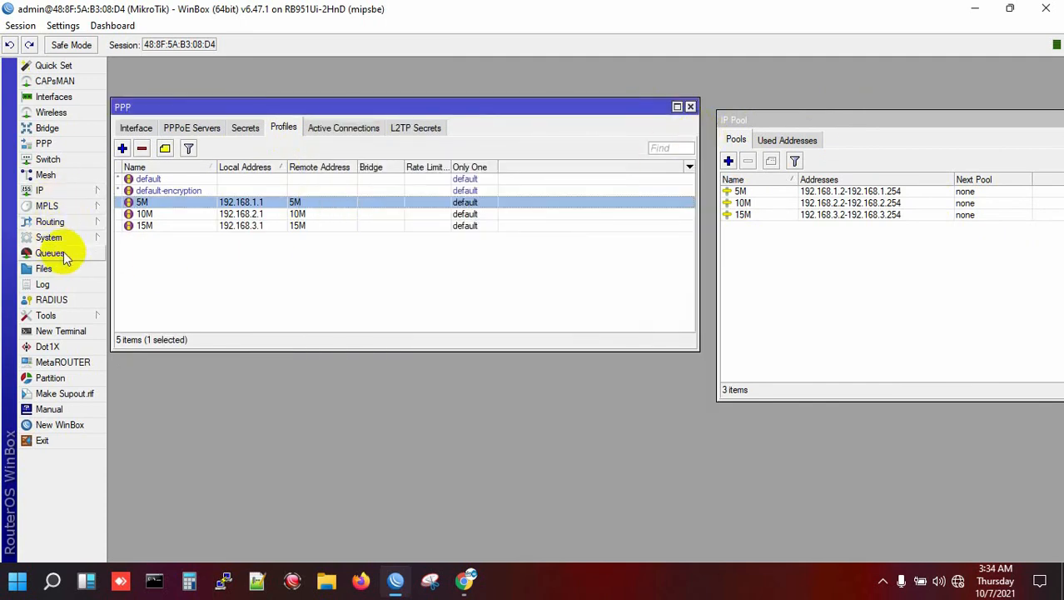
# - Open the Queue List and display its ten default queue types
pyautogui.click(63, 252)
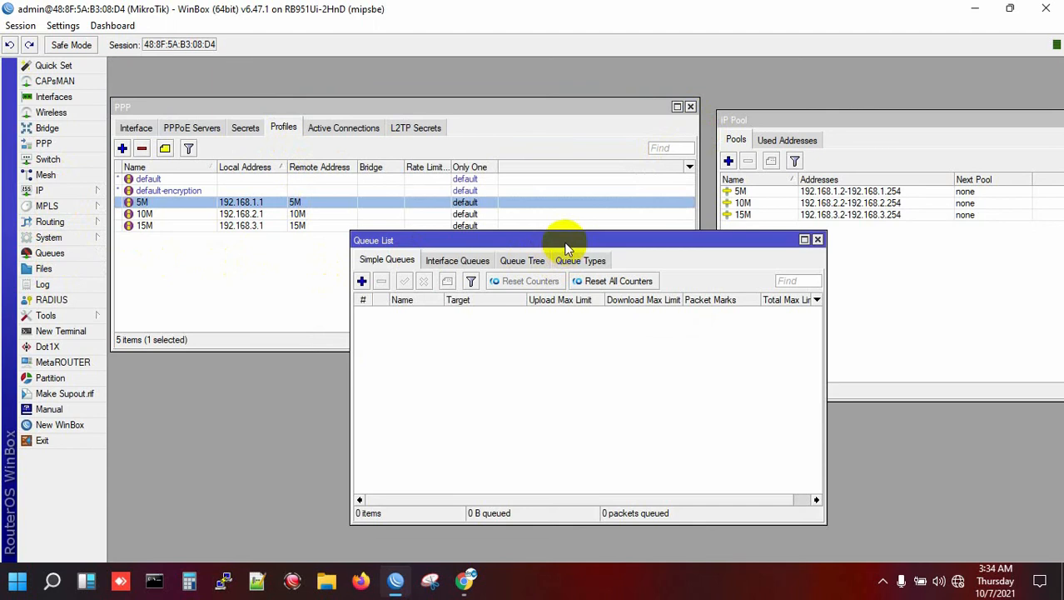
pyautogui.moveTo(566, 241); pyautogui.dragTo(496, 202)
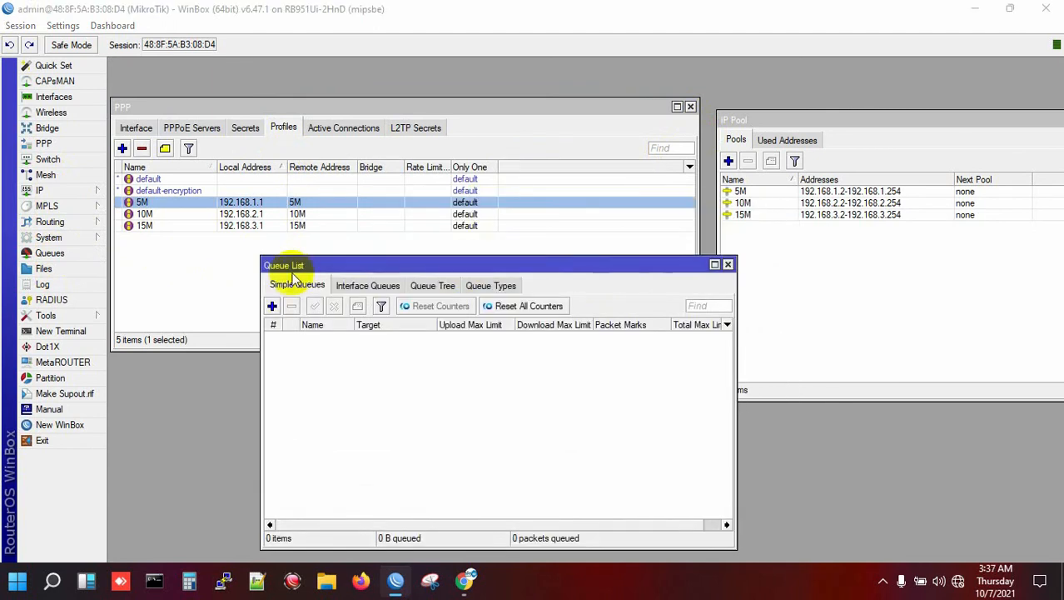
pyautogui.click(490, 286)
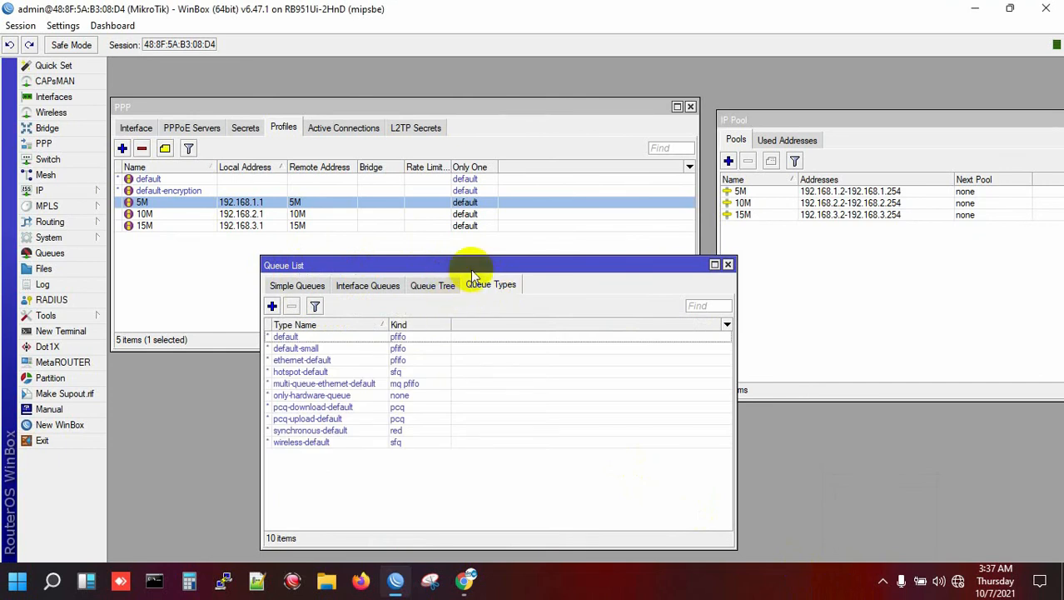
pyautogui.moveTo(470, 268); pyautogui.dragTo(460, 263)
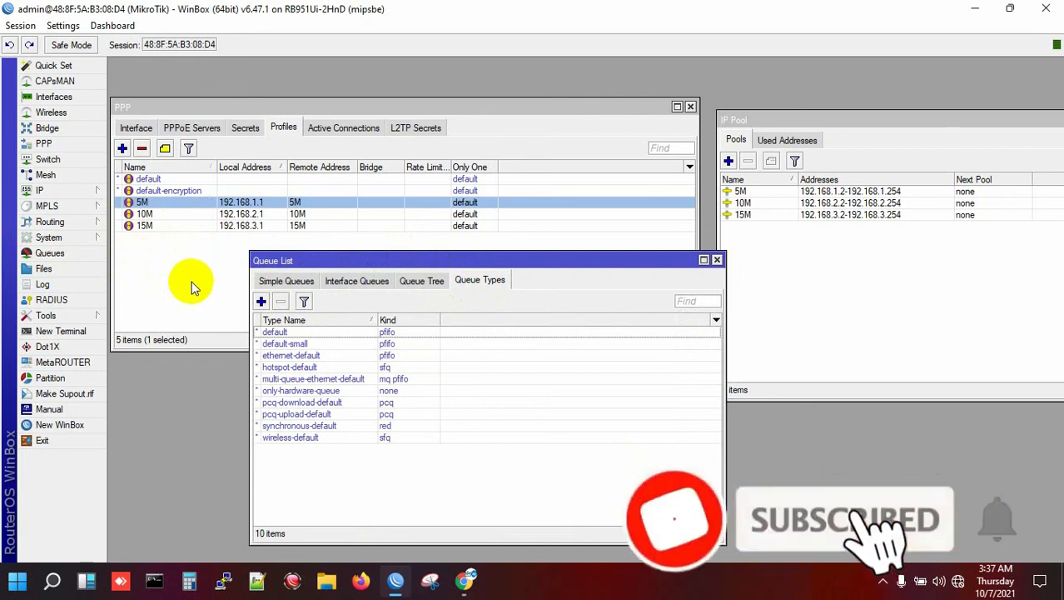
# - Create pcq queue type 5M_UP classified by Src. Address only, with Dst. Address unchecked
pyautogui.click(261, 301)
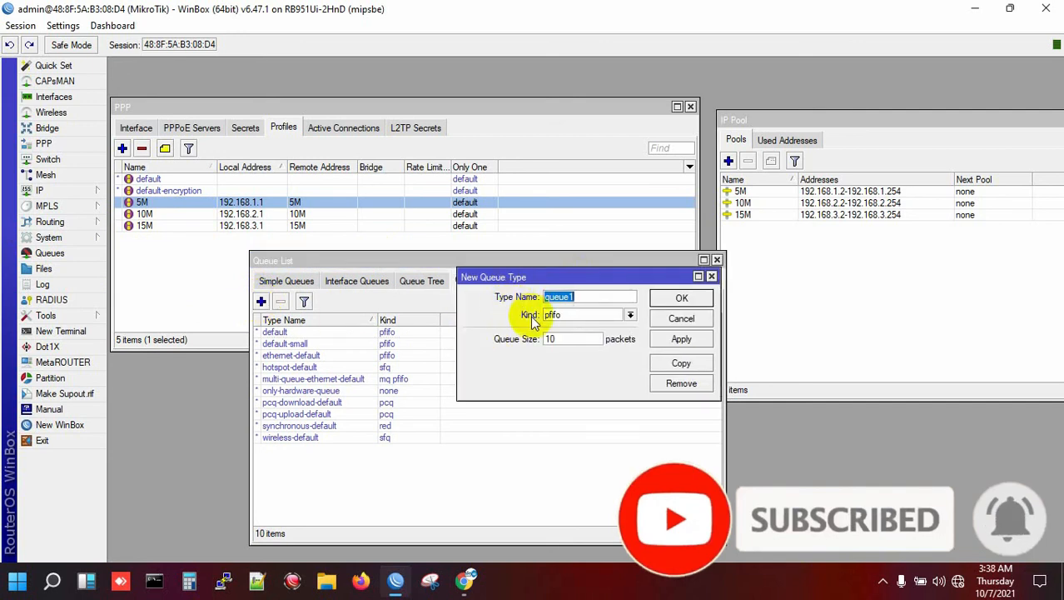
pyautogui.write('5M_UP')
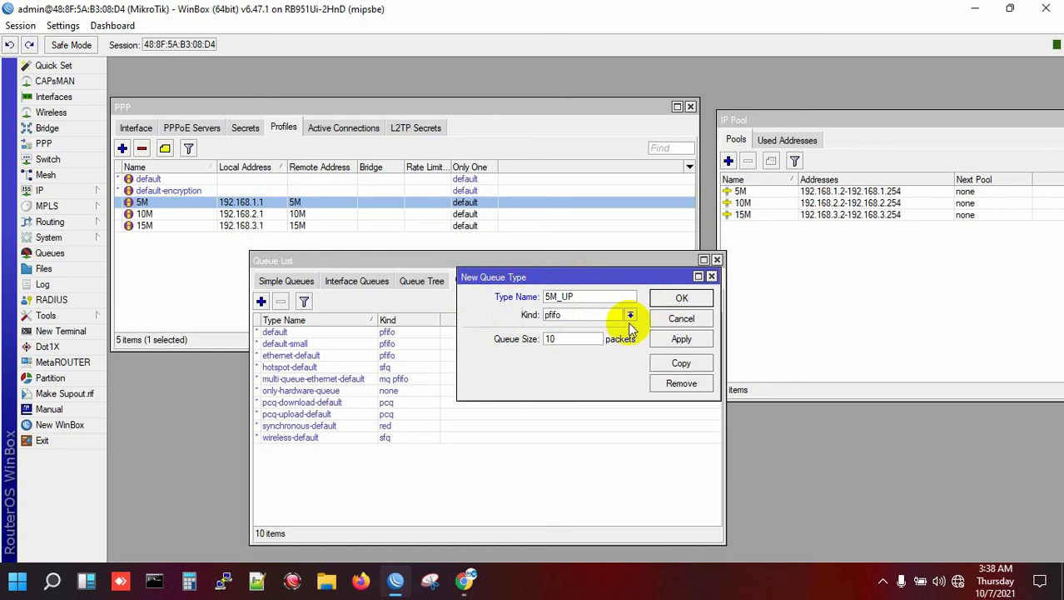
pyautogui.click(584, 315)
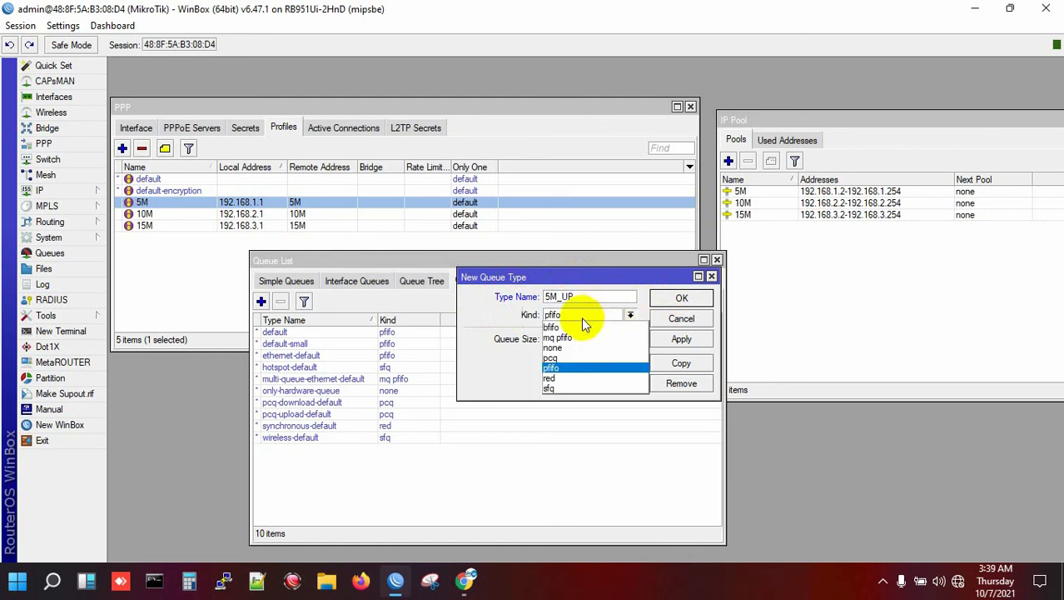
pyautogui.click(569, 360)
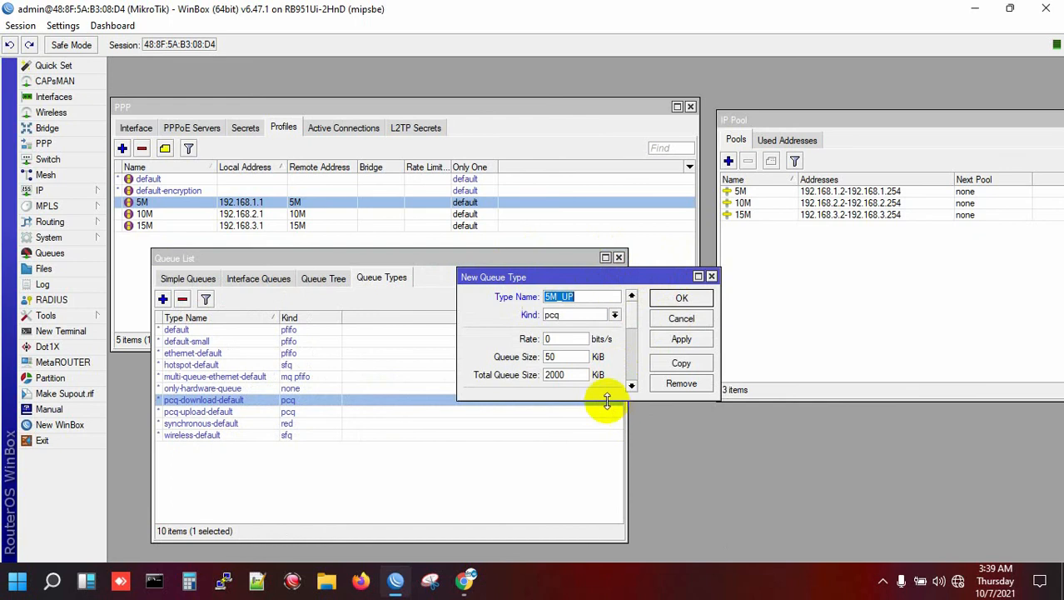
pyautogui.moveTo(608, 397); pyautogui.dragTo(606, 535)
pyautogui.moveTo(583, 271); pyautogui.dragTo(595, 53)
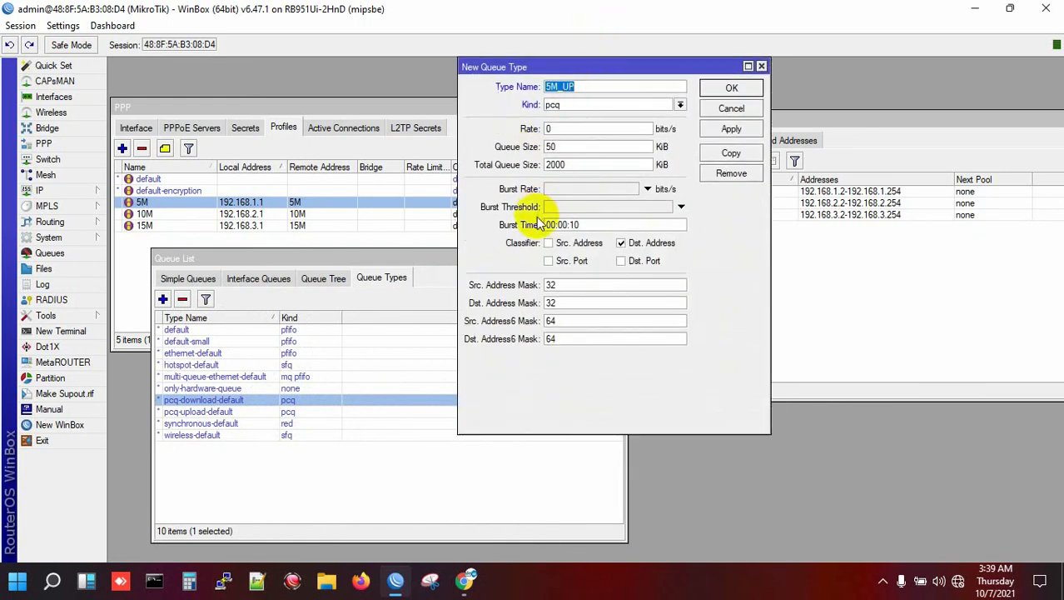
pyautogui.click(549, 242)
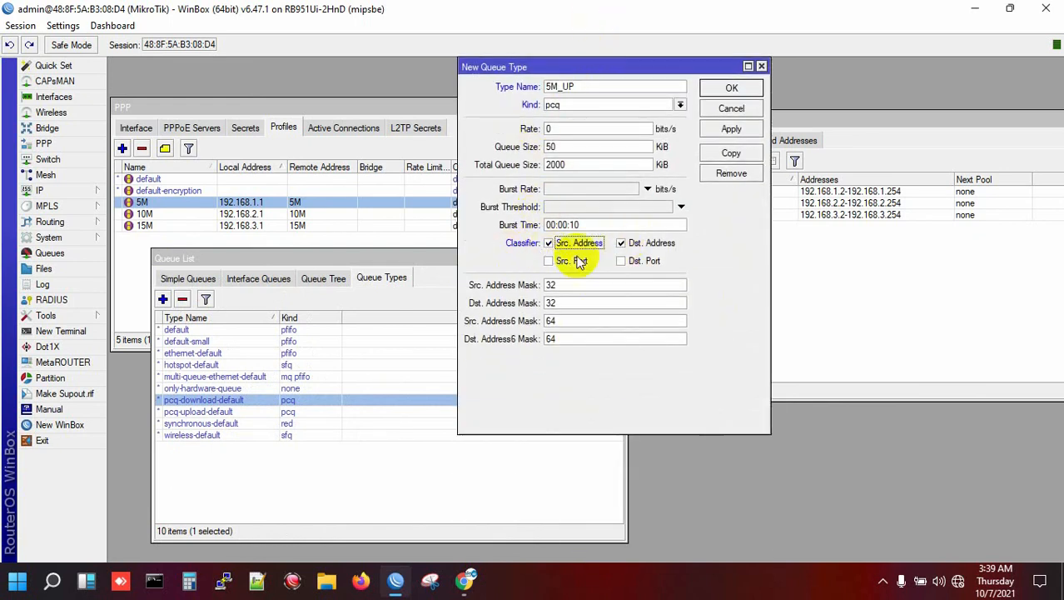
pyautogui.click(622, 243)
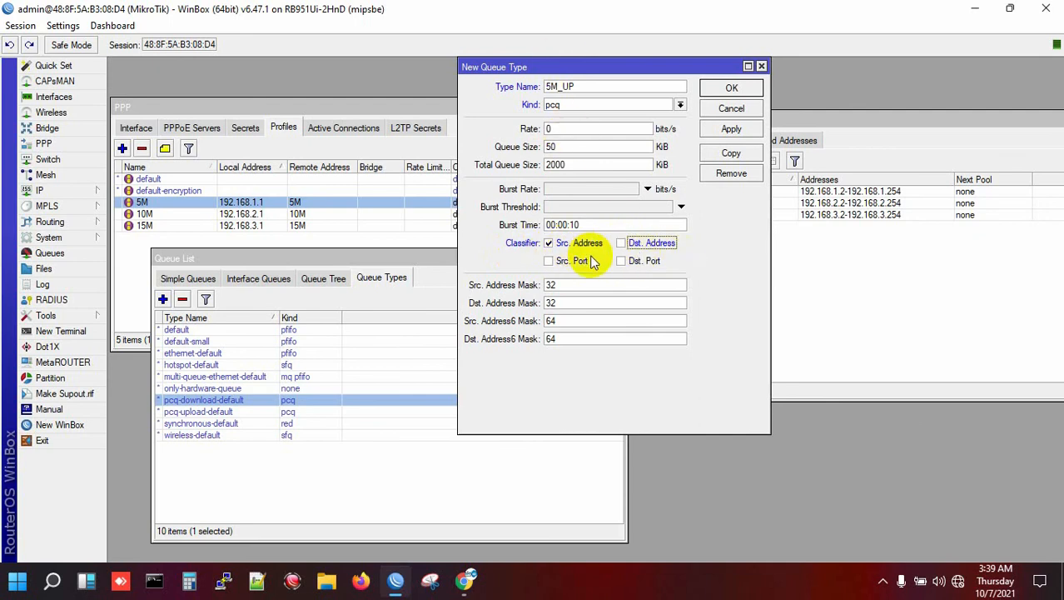
pyautogui.click(729, 130)
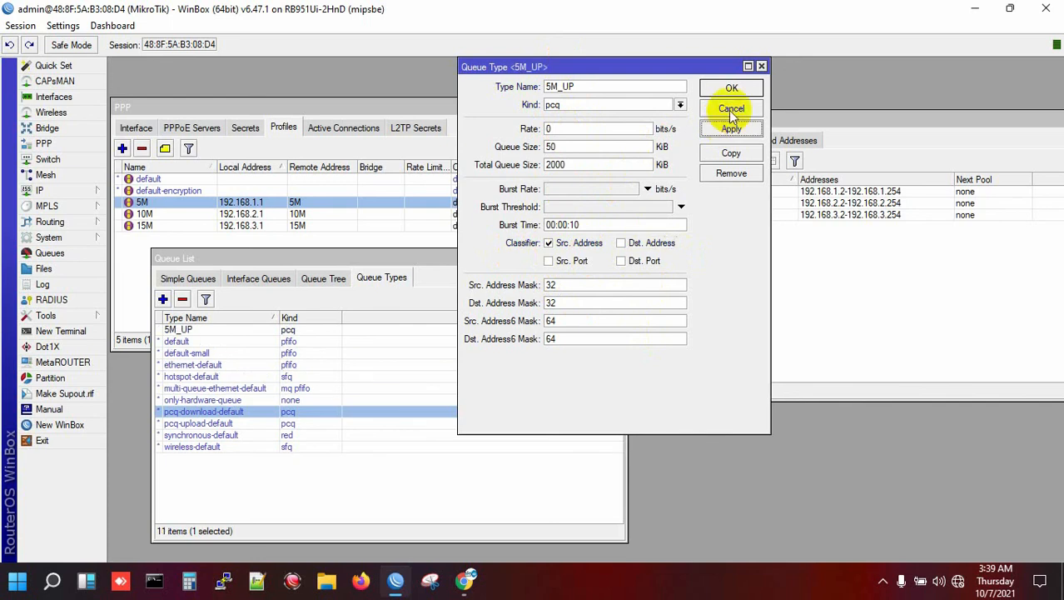
pyautogui.click(732, 88)
pyautogui.click(203, 331)
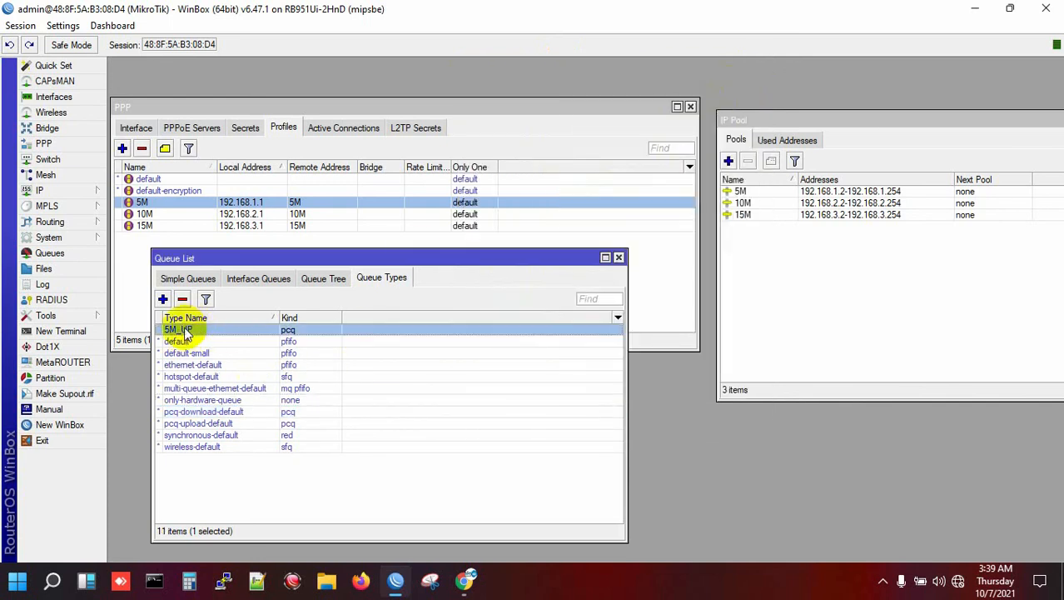
# - Create pcq queue type 5M_DW, keeping the Dst. Address classifier
pyautogui.click(163, 299)
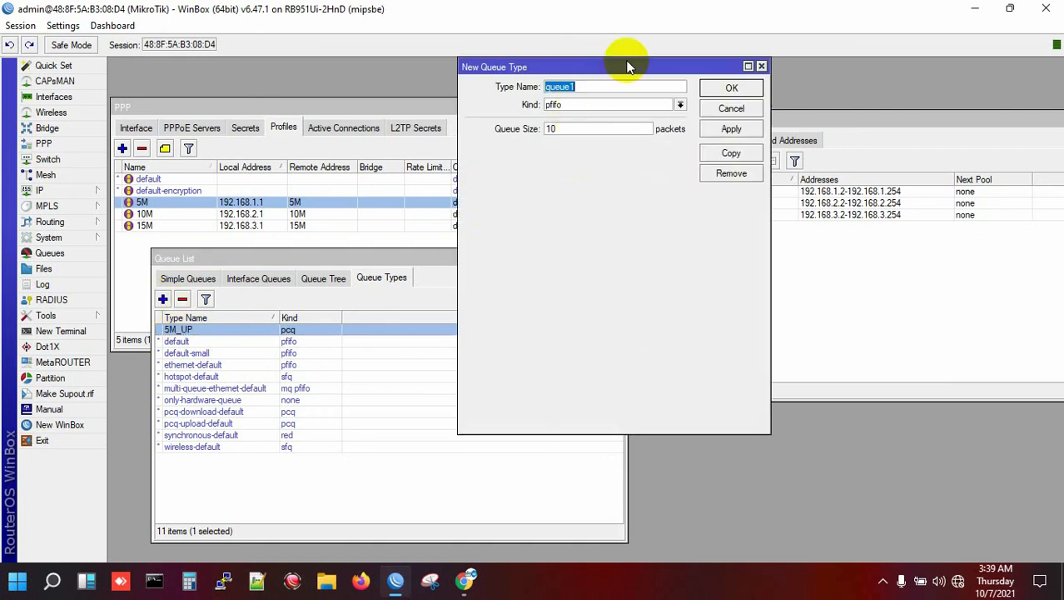
pyautogui.write('5M_DW')
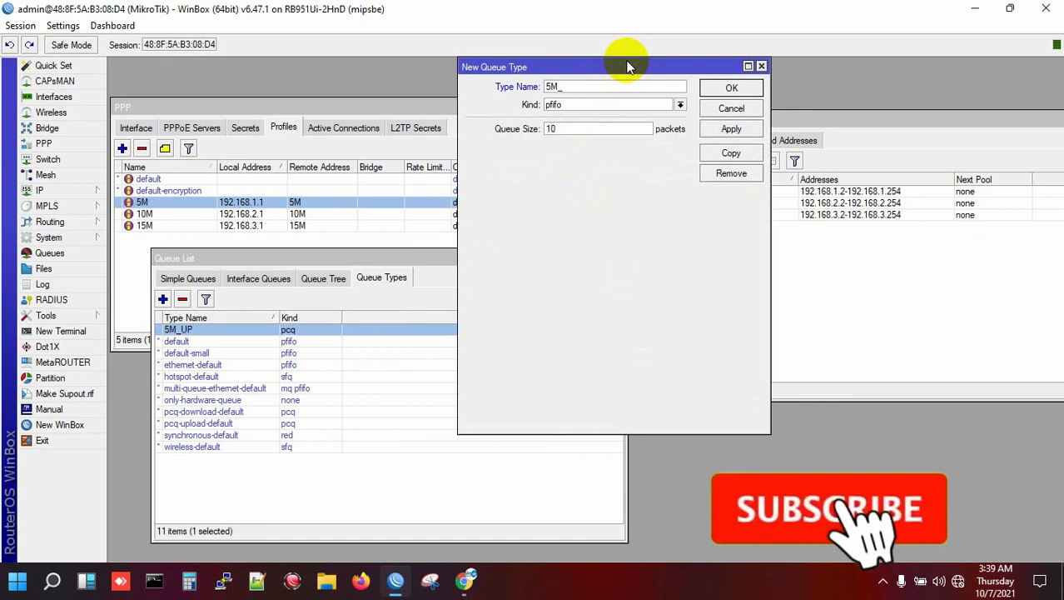
pyautogui.click(582, 106)
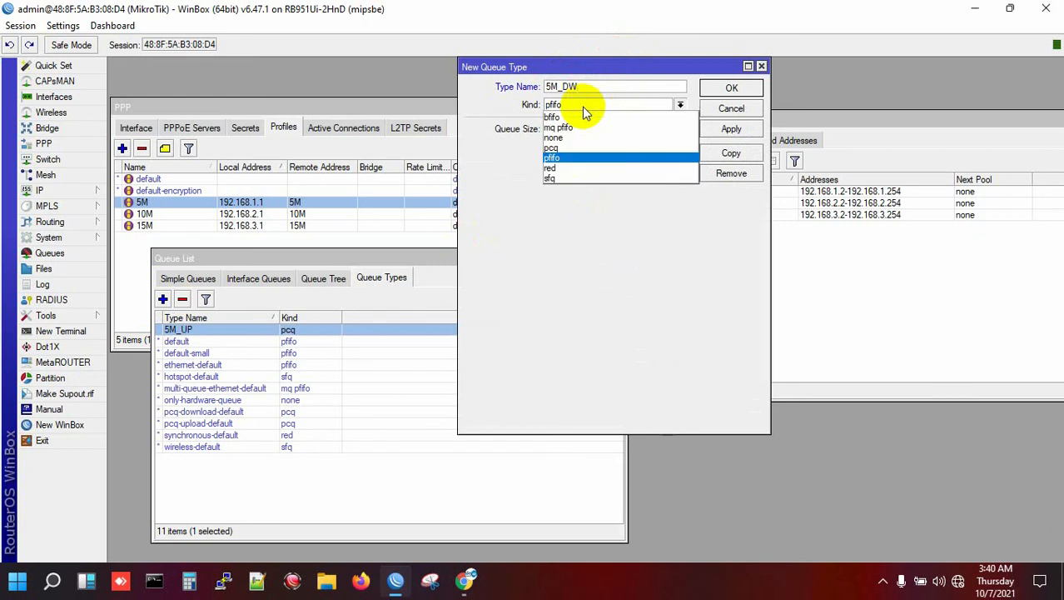
pyautogui.click(566, 150)
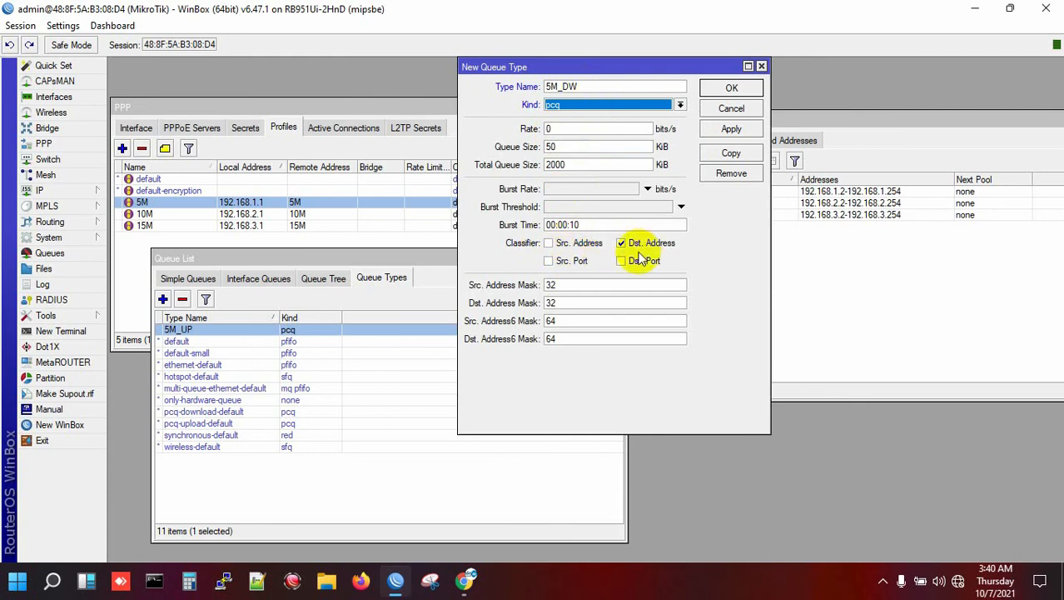
pyautogui.click(744, 130)
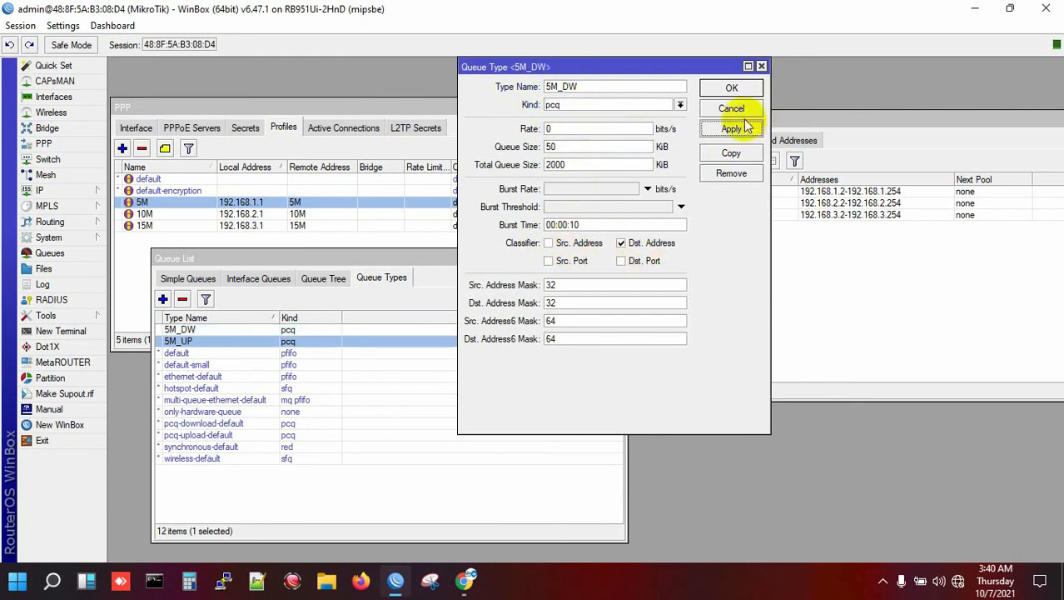
pyautogui.click(741, 90)
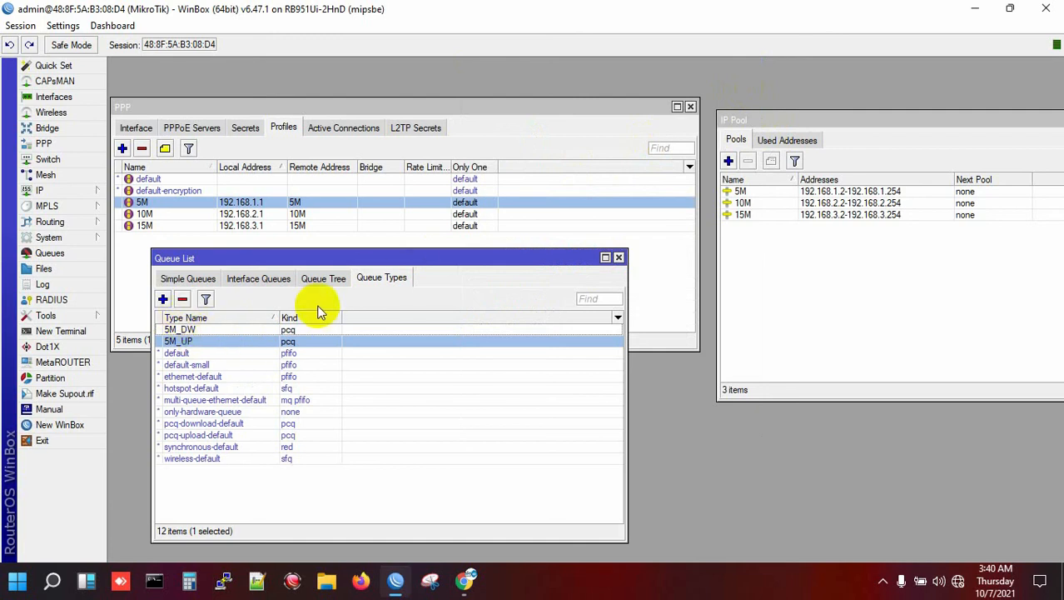
# - Create pcq queue type 10M_UP classified by Src. Address only
pyautogui.click(162, 300)
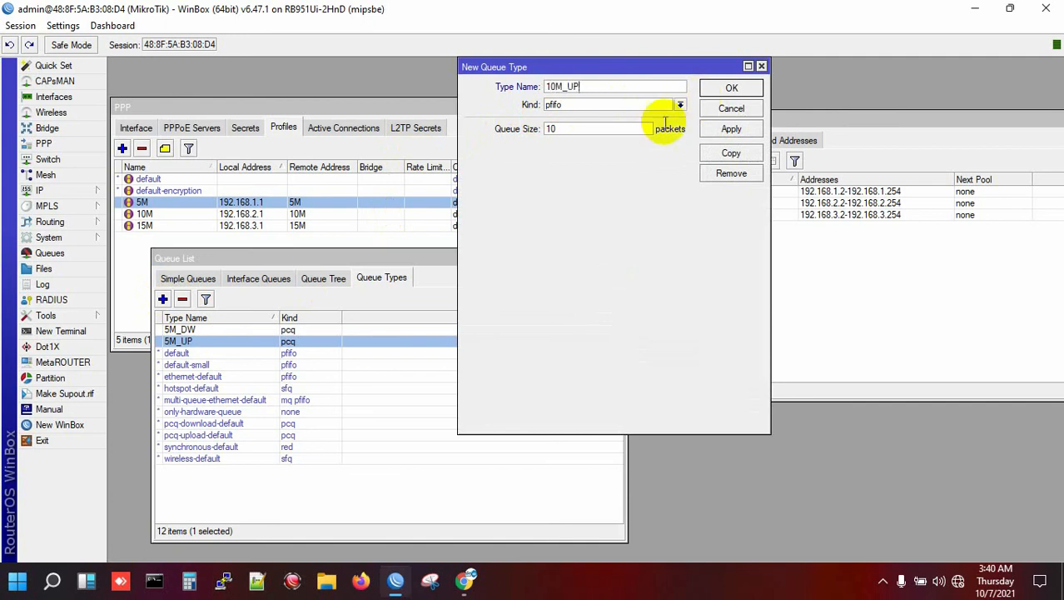
pyautogui.click(583, 101)
pyautogui.click(572, 149)
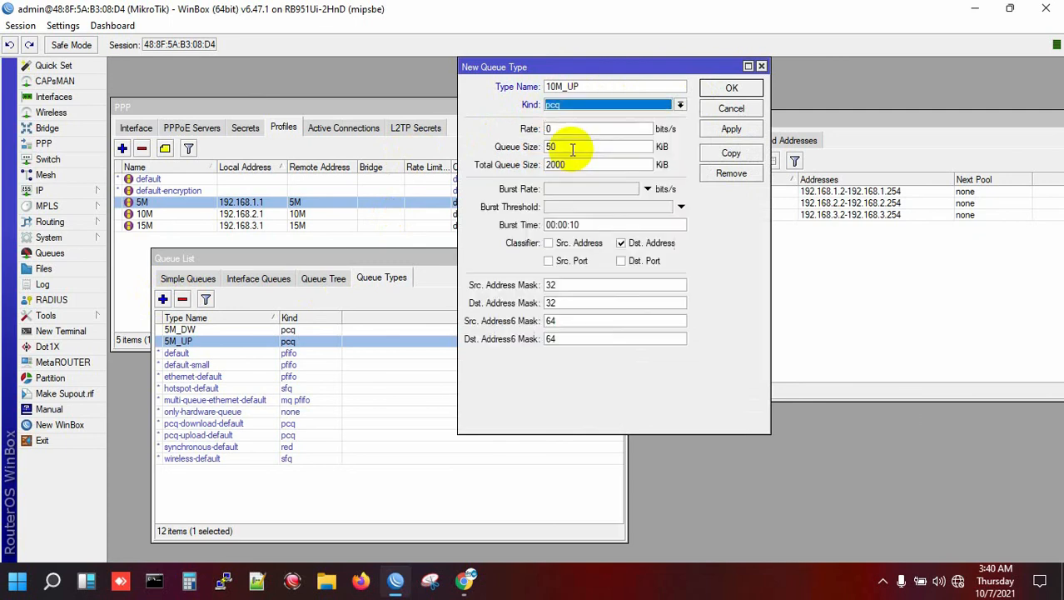
pyautogui.click(549, 243)
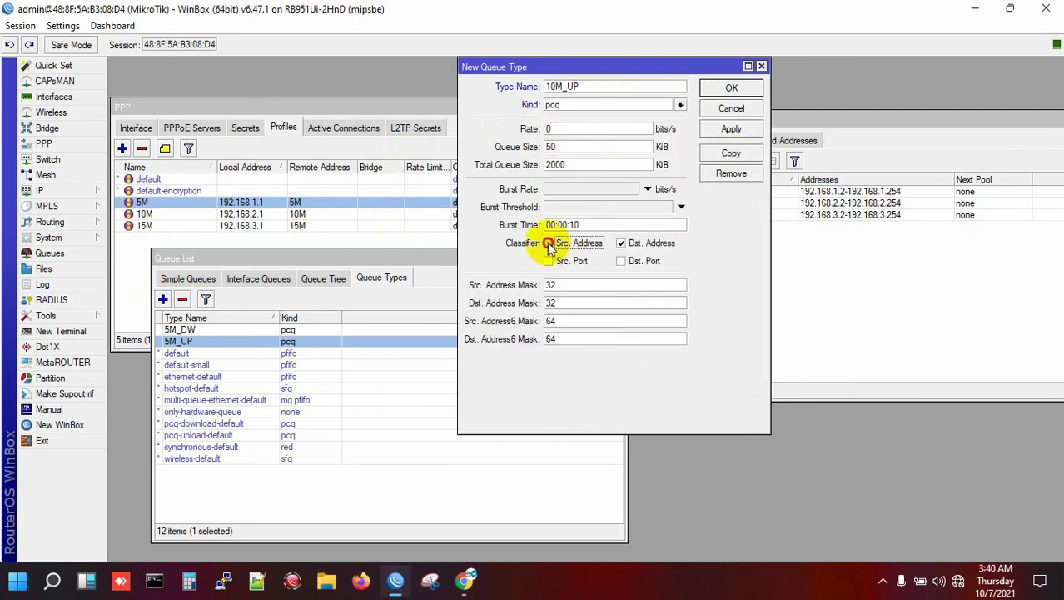
pyautogui.click(620, 242)
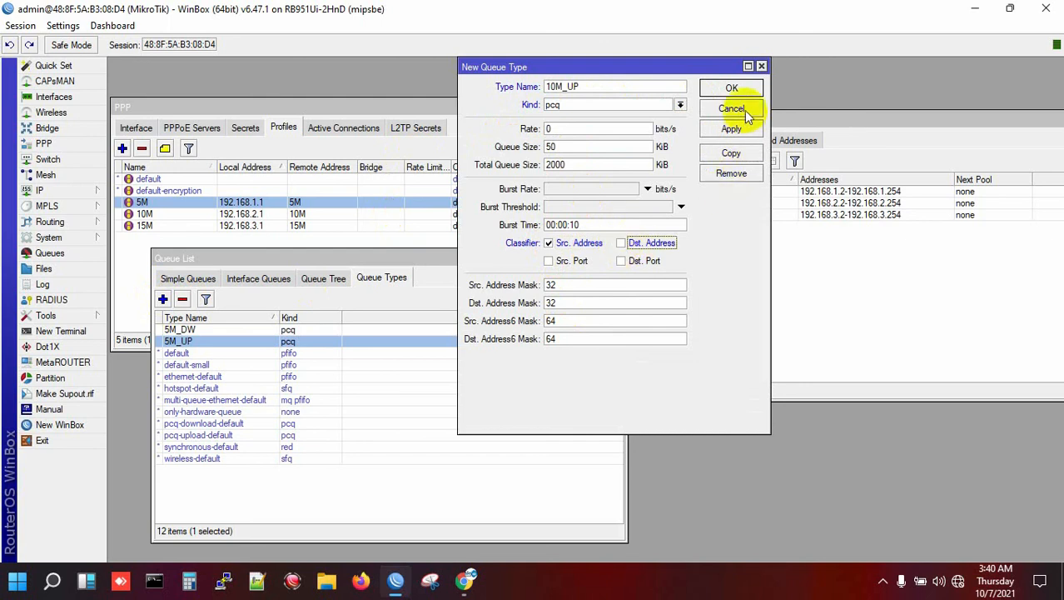
pyautogui.click(745, 131)
pyautogui.click(730, 89)
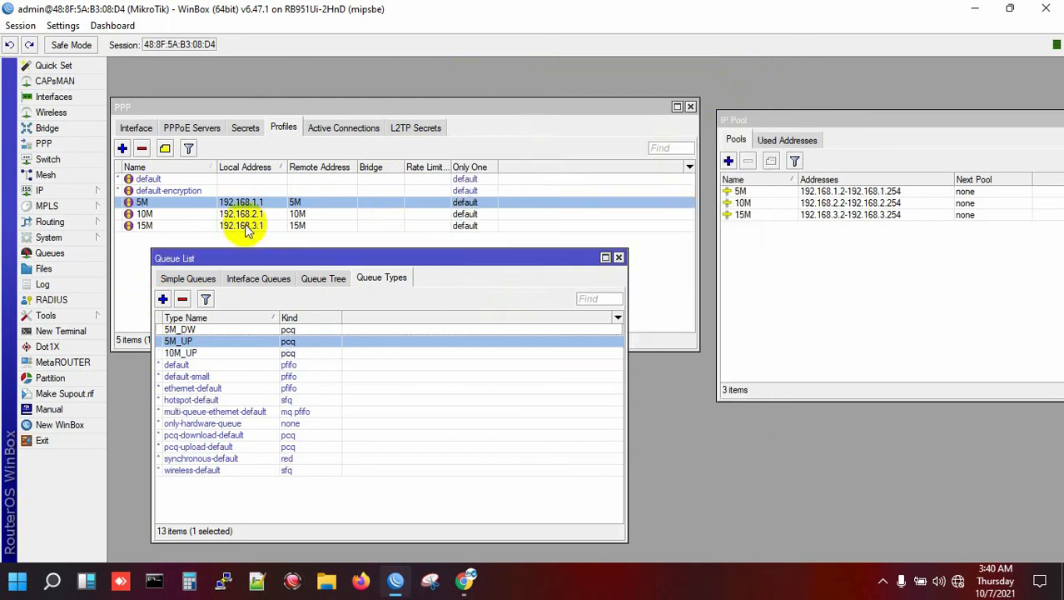
# - Create pcq queue type 10M_DW classified by Dst. Address
pyautogui.click(163, 299)
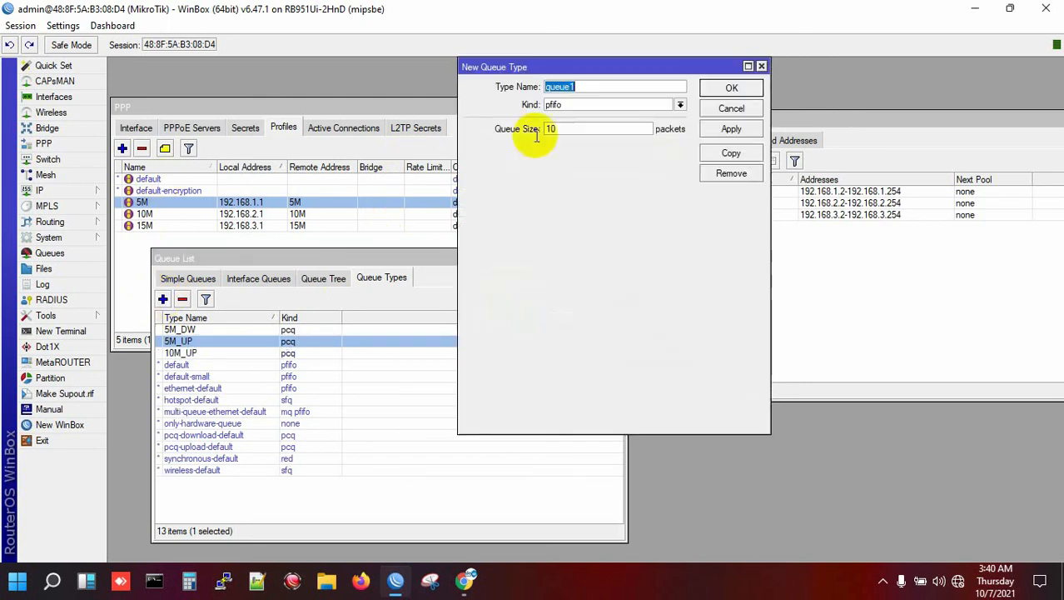
pyautogui.click(610, 107)
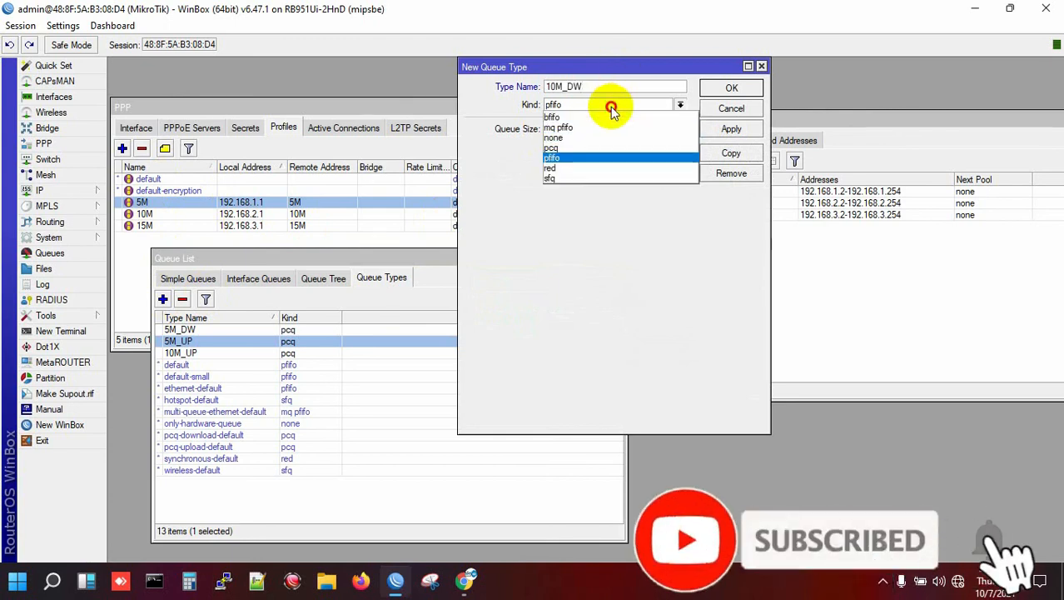
pyautogui.click(602, 147)
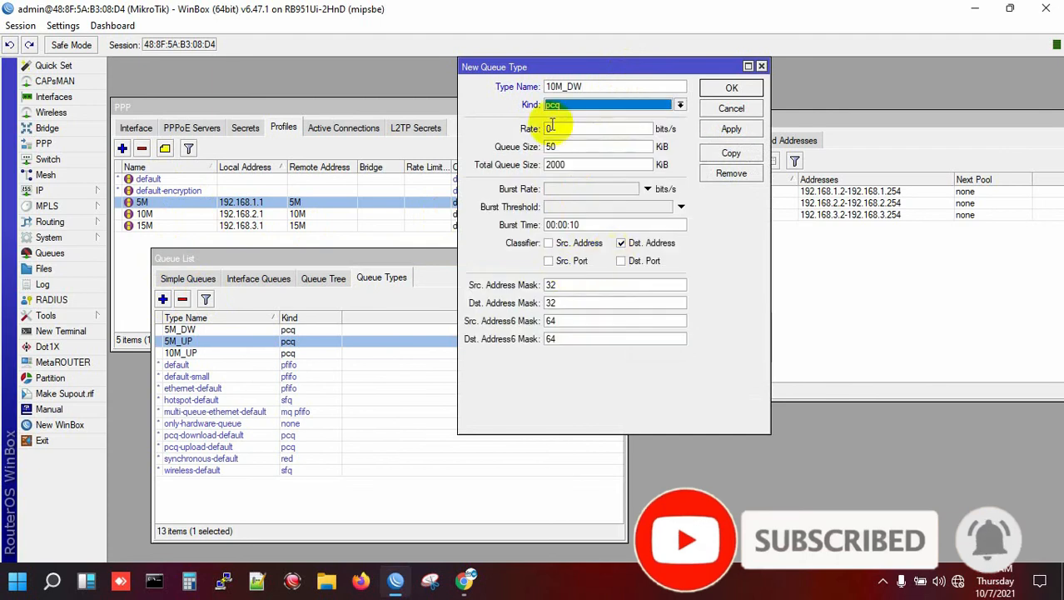
pyautogui.click(731, 129)
pyautogui.click(732, 88)
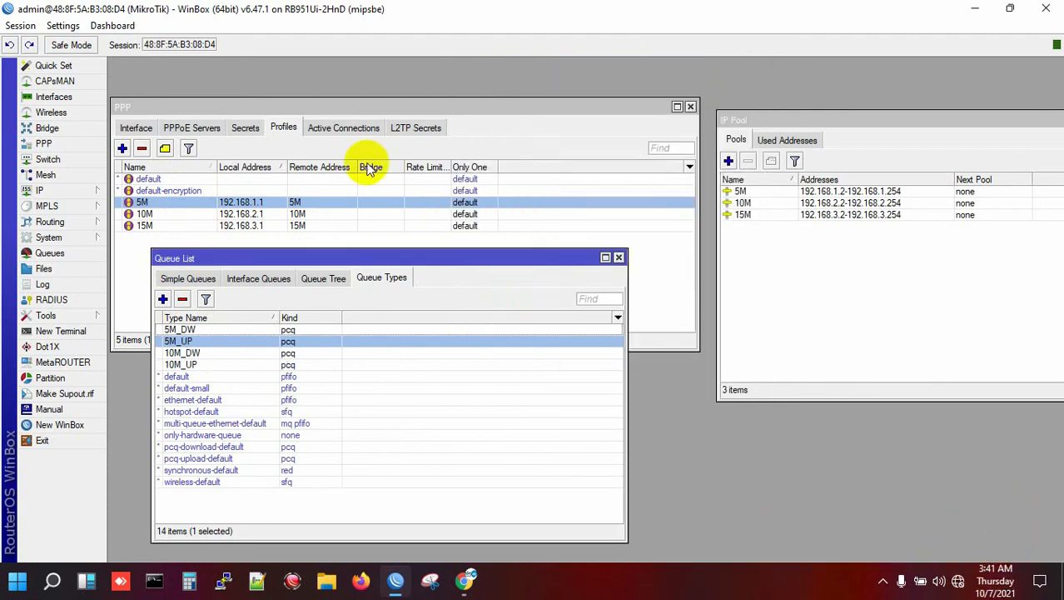
# - Create pcq queue type 15M_UP with the Src. Address classifier
pyautogui.click(163, 300)
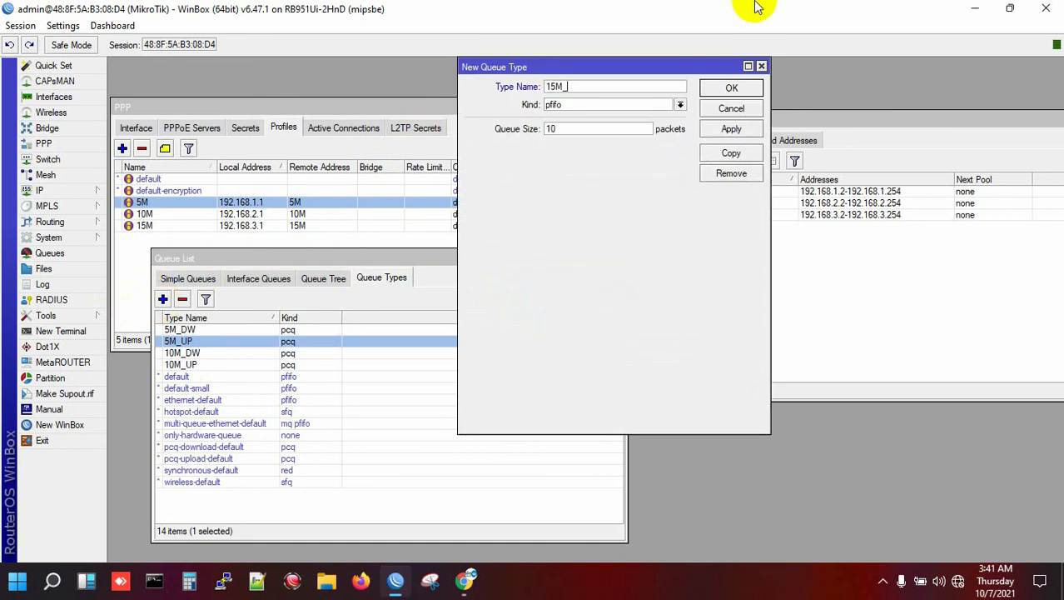
pyautogui.write('15M_UP')
pyautogui.click(597, 104)
pyautogui.click(583, 150)
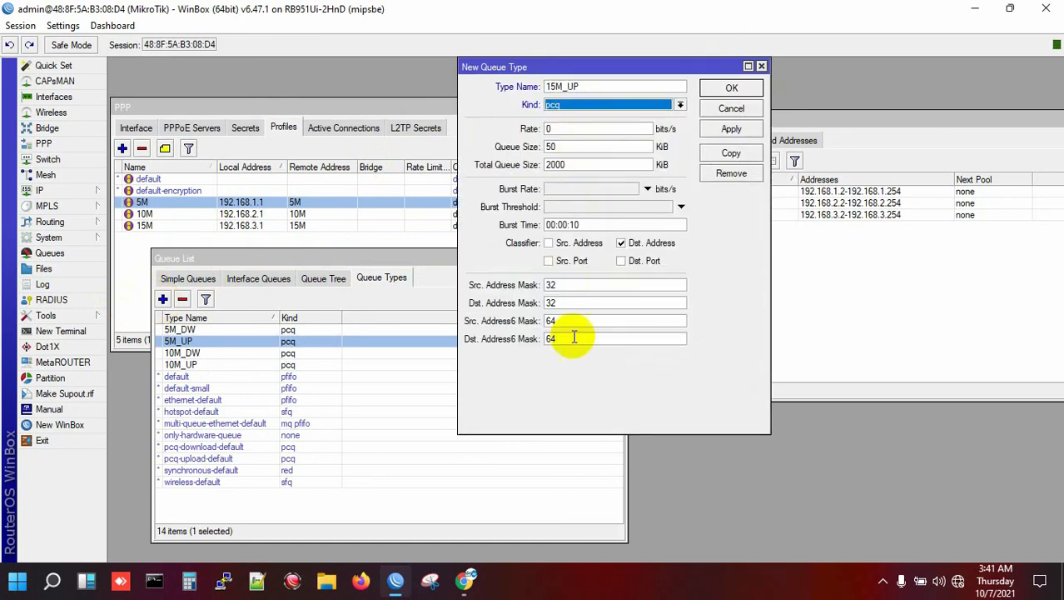
pyautogui.click(549, 242)
pyautogui.click(732, 88)
# - Create pcq queue type 15M_DW classified by Dst. Address
pyautogui.click(162, 299)
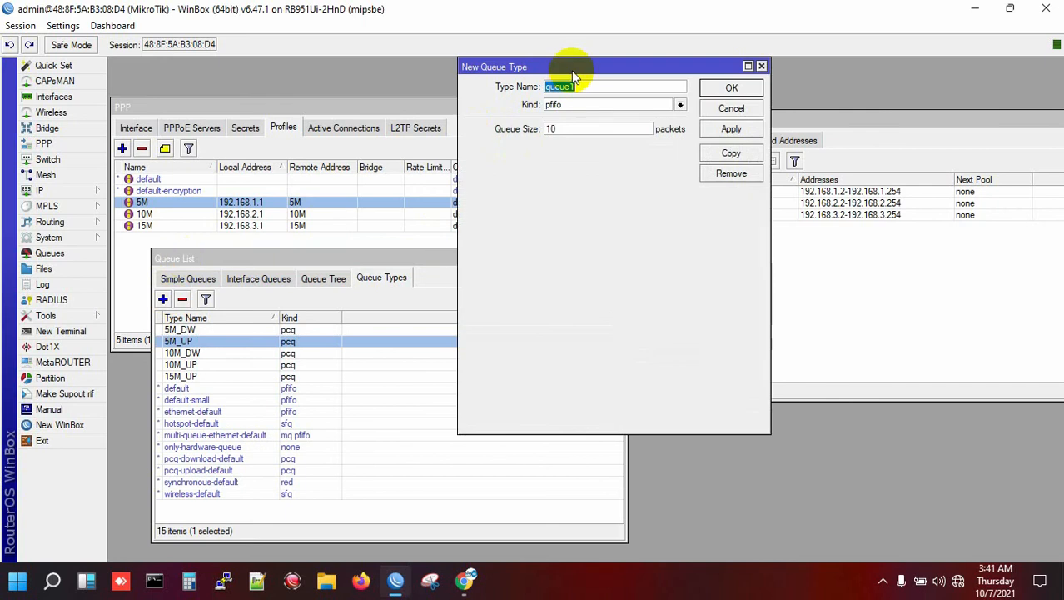
pyautogui.click(572, 104)
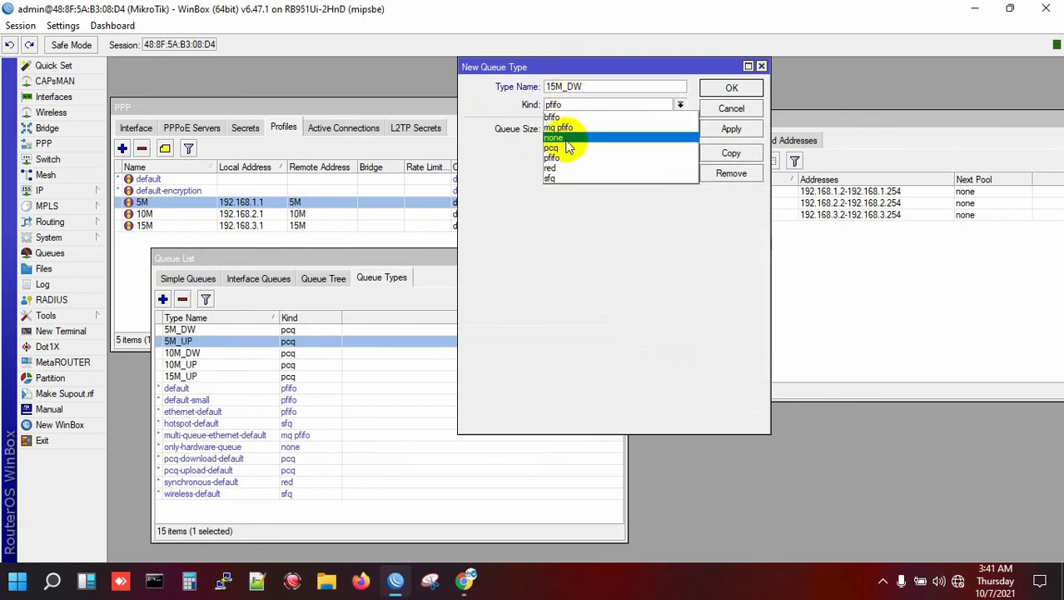
pyautogui.click(569, 149)
pyautogui.click(633, 242)
pyautogui.click(722, 88)
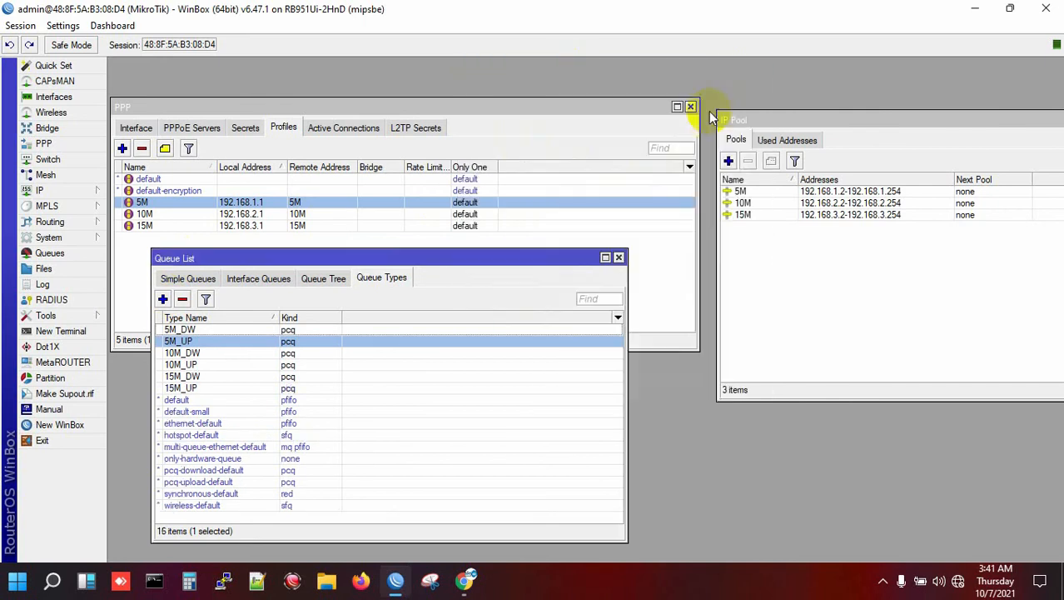
# - Highlight the 10M_DW, 15M_DW and 15M_UP entries in the queue types list
pyautogui.click(195, 355)
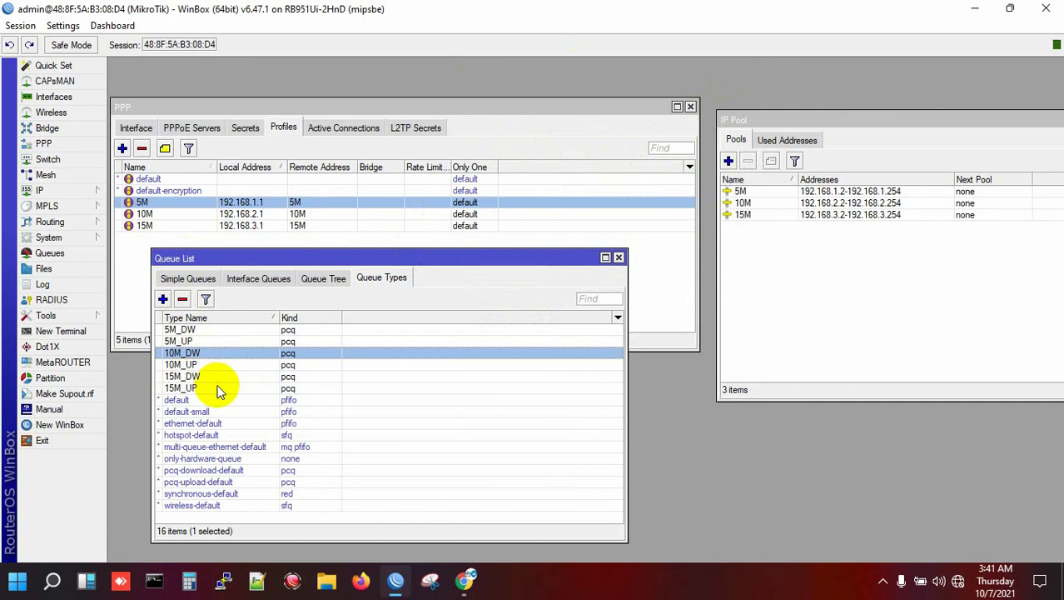
pyautogui.click(215, 376)
pyautogui.click(215, 388)
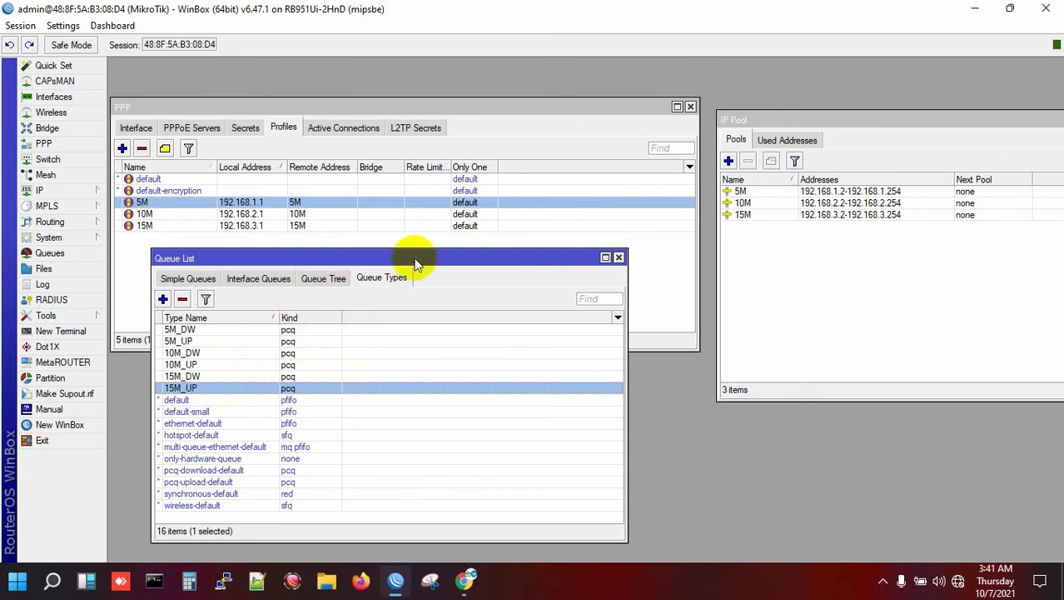
# - Start a new simple queue 5M in Simple Queues, targeting 192.168.1.0/24
pyautogui.moveTo(414, 257); pyautogui.dragTo(383, 367)
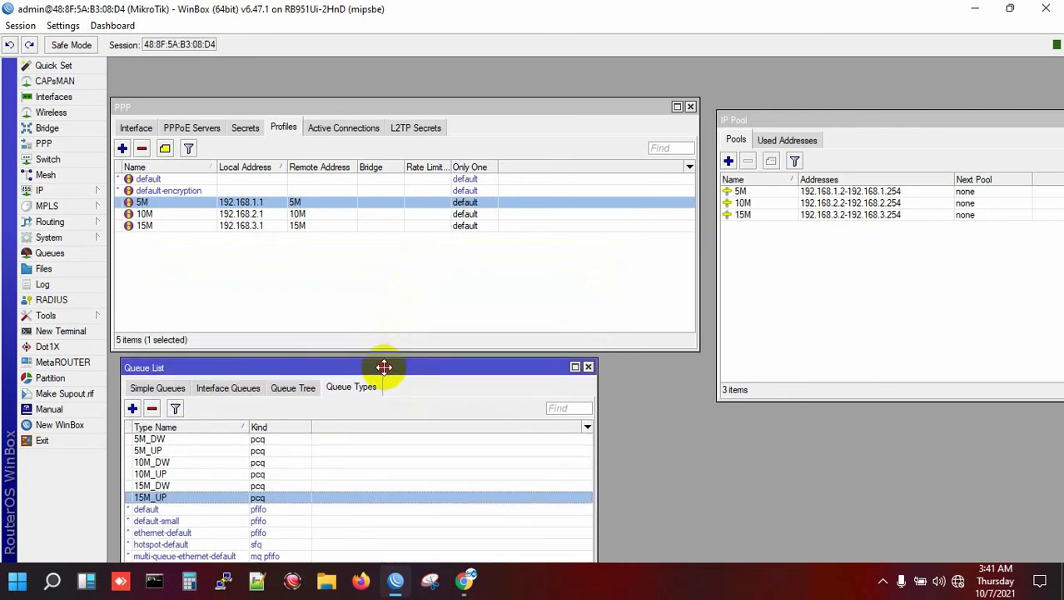
pyautogui.moveTo(374, 106); pyautogui.dragTo(370, 64)
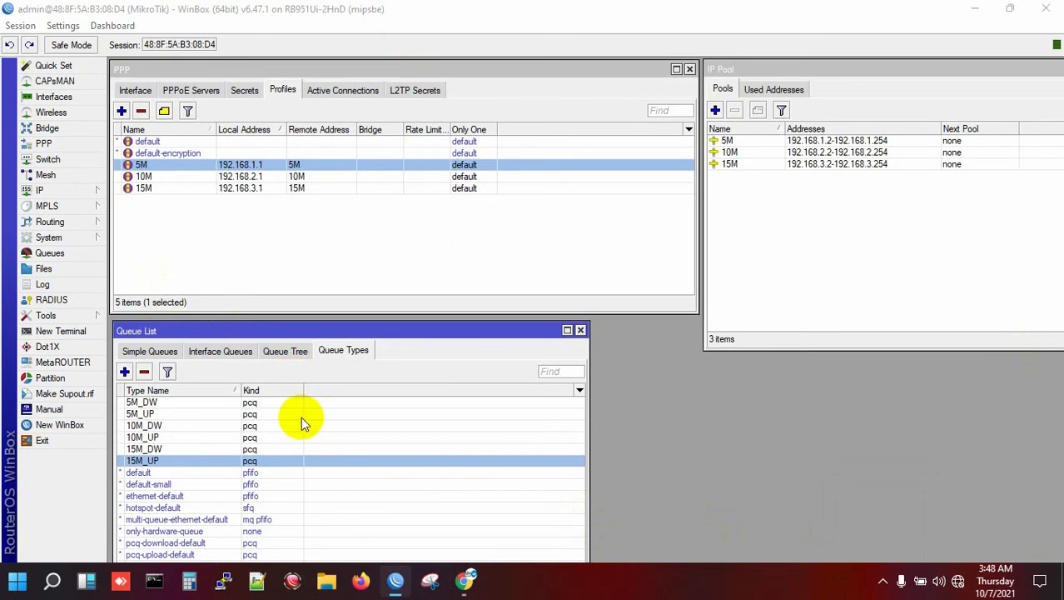
pyautogui.click(158, 353)
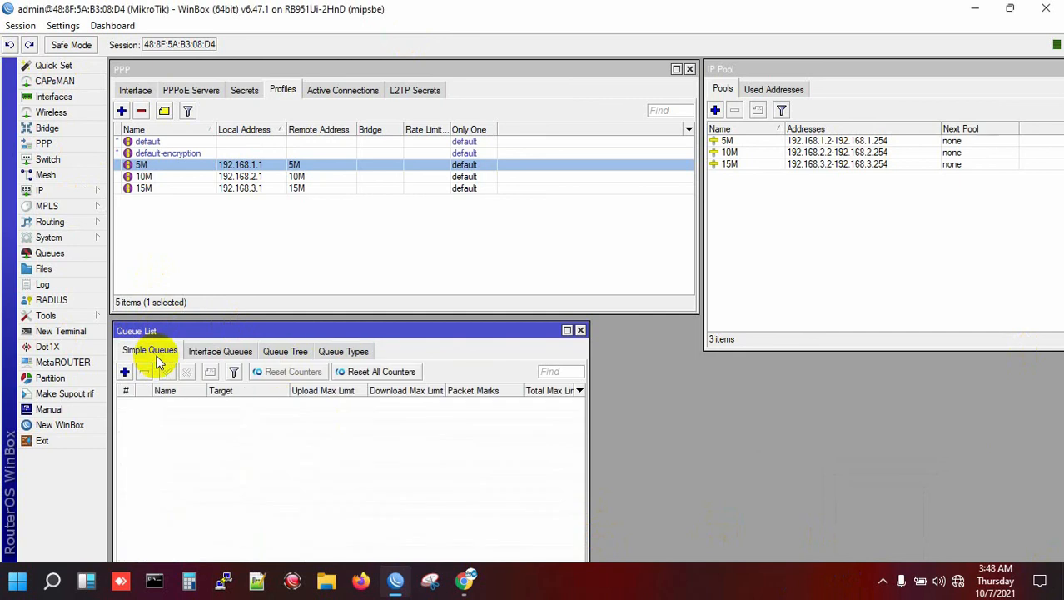
pyautogui.moveTo(293, 331); pyautogui.dragTo(288, 326)
pyautogui.click(119, 368)
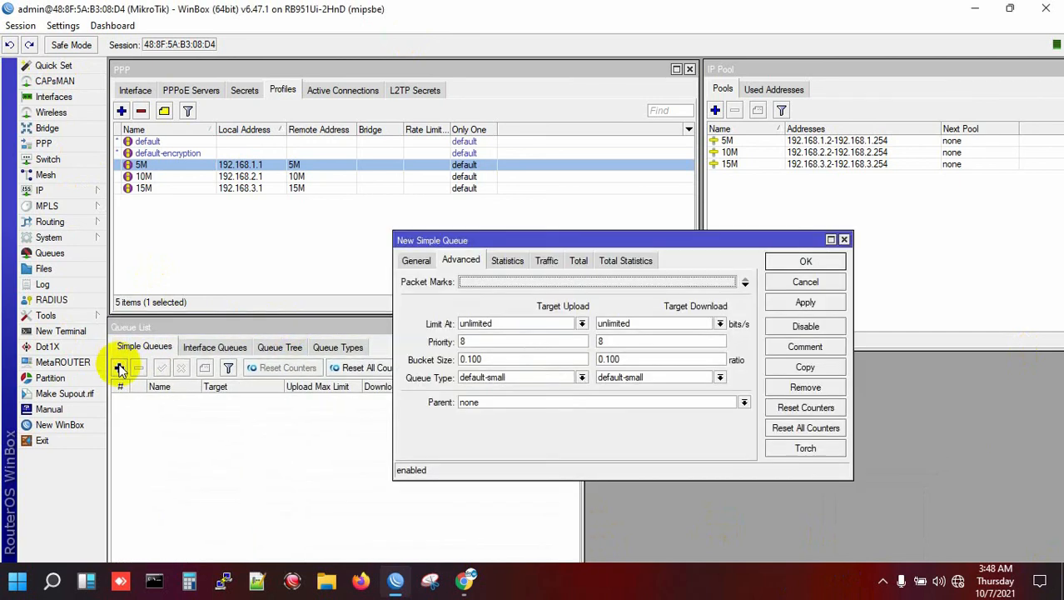
pyautogui.click(415, 262)
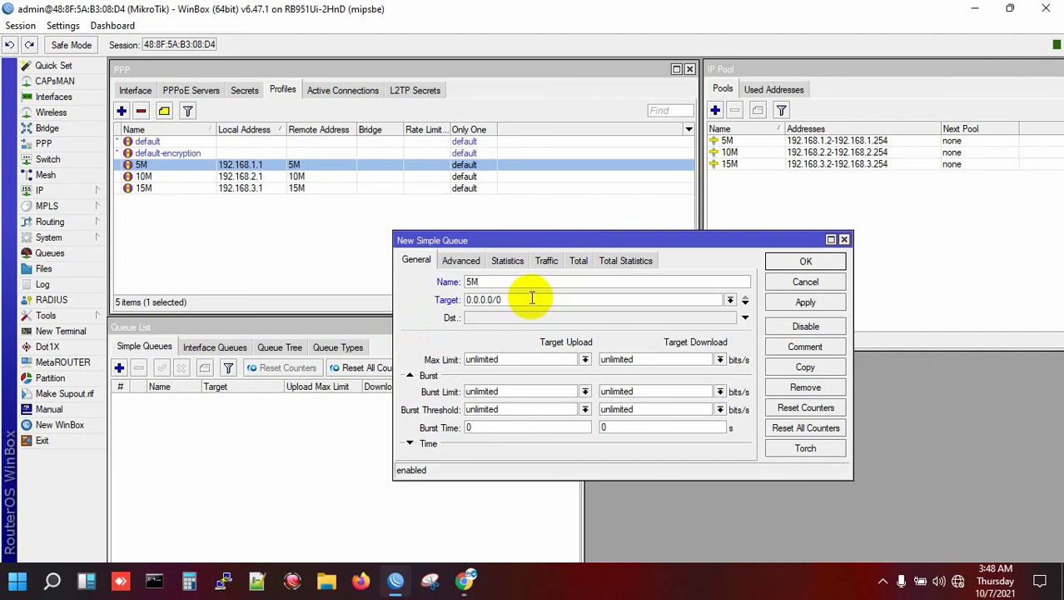
pyautogui.moveTo(531, 300); pyautogui.dragTo(356, 321)
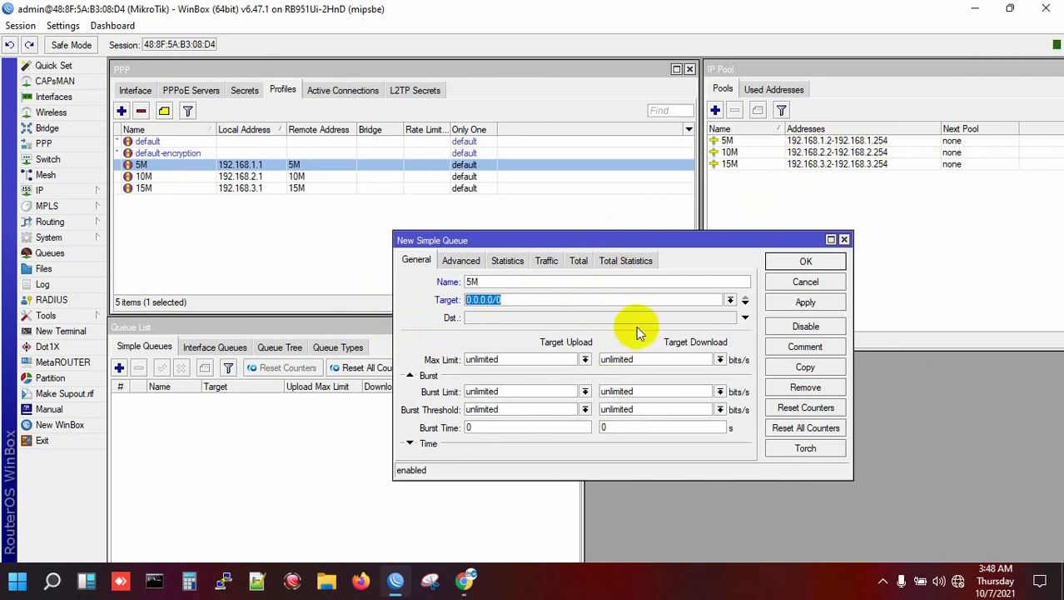
pyautogui.write('192.168.1.0/24')
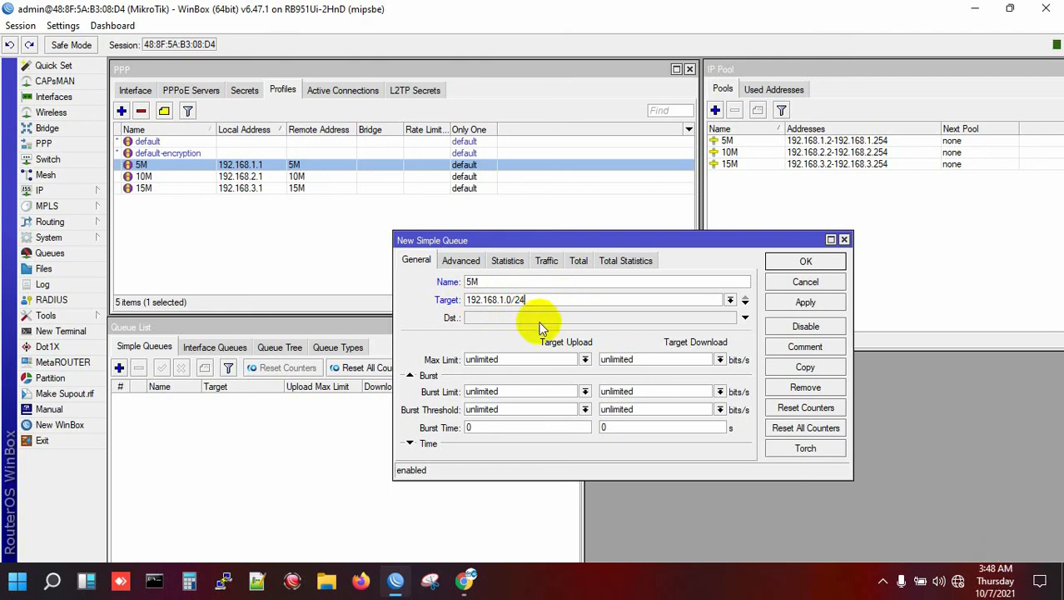
# - Set its upload queue type to 5M_UP and download to 5M_DW, then apply
pyautogui.click(460, 261)
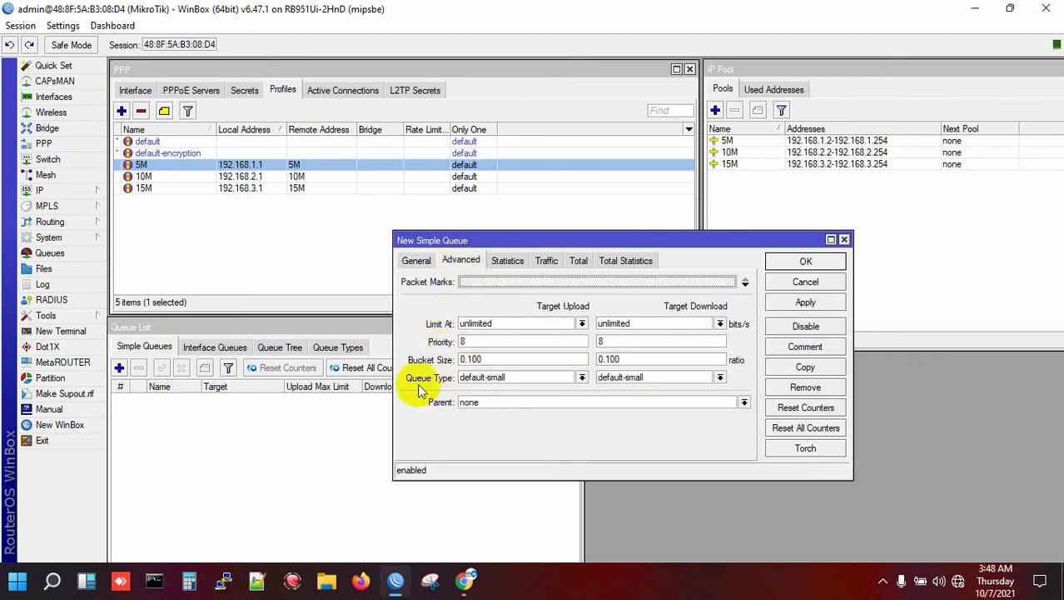
pyautogui.click(582, 379)
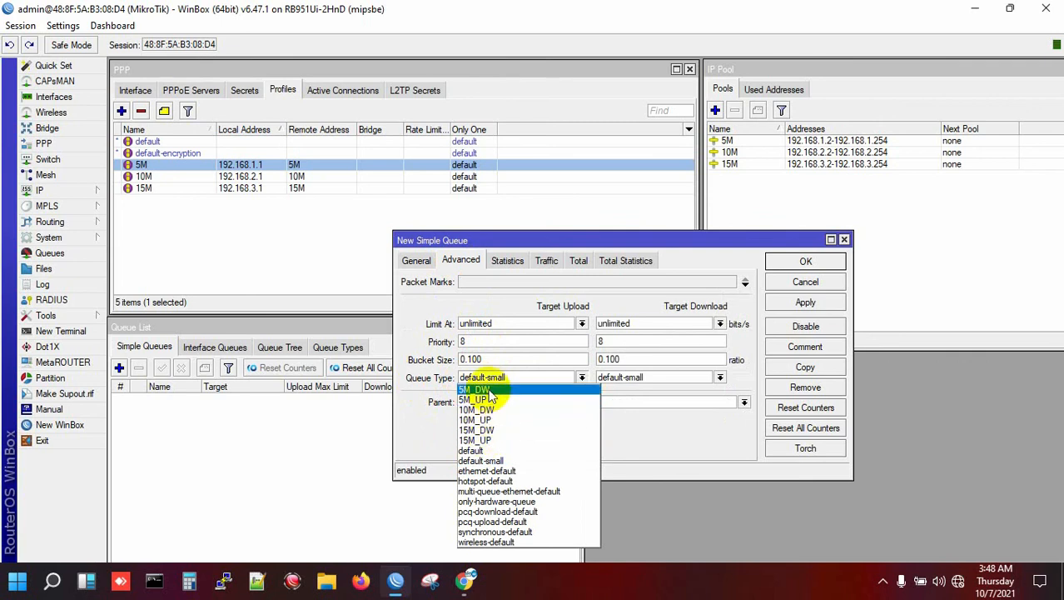
pyautogui.click(406, 264)
pyautogui.click(416, 260)
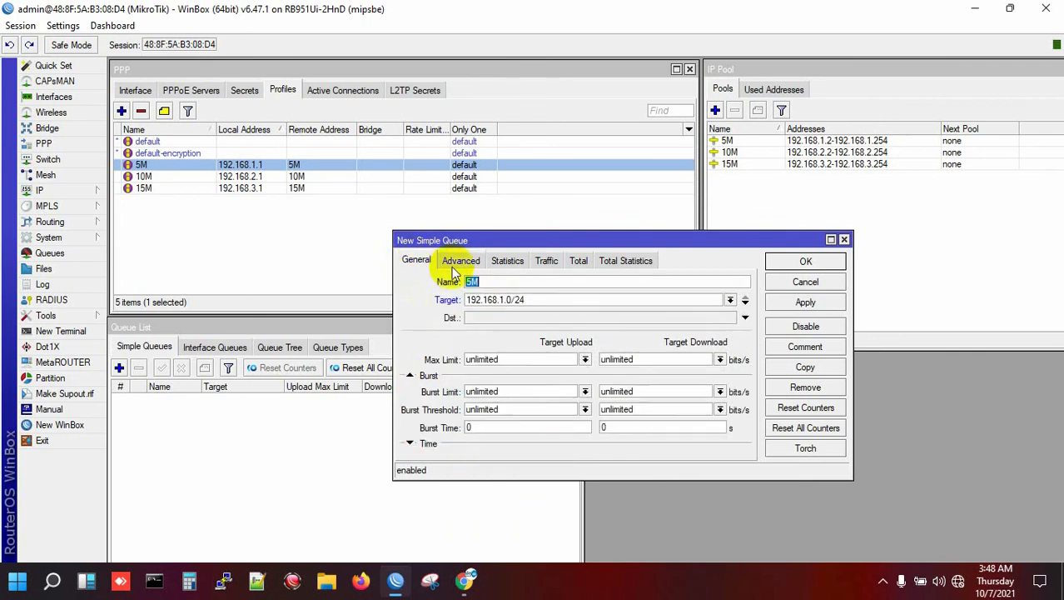
pyautogui.click(460, 260)
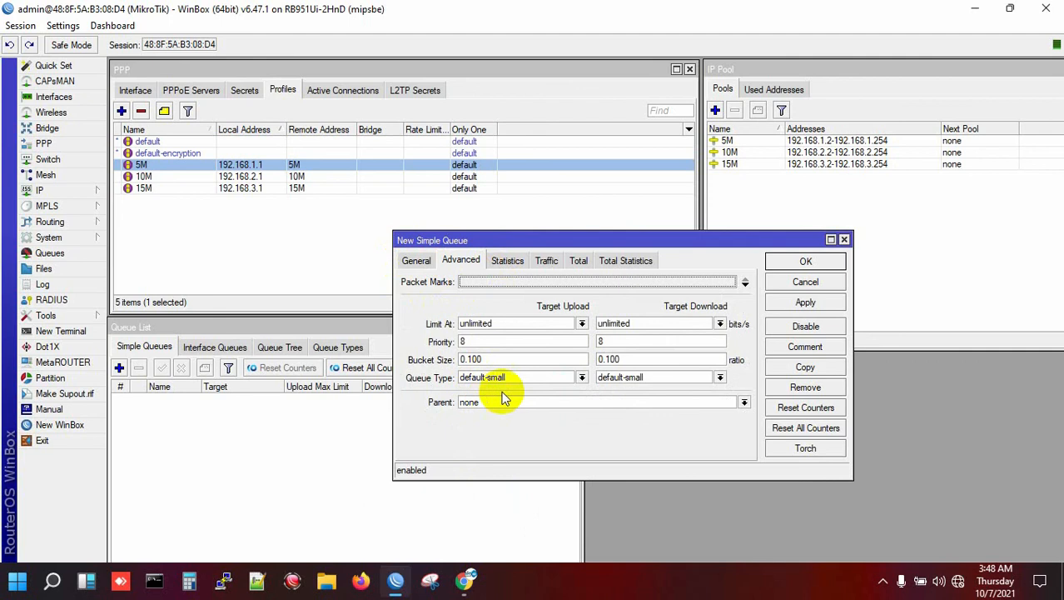
pyautogui.click(582, 377)
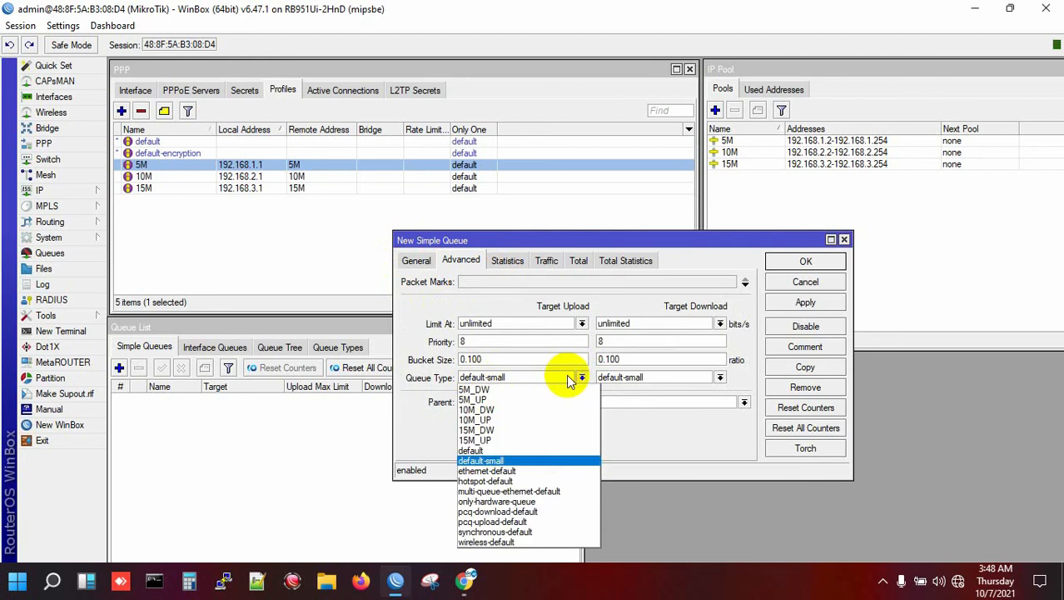
pyautogui.click(487, 401)
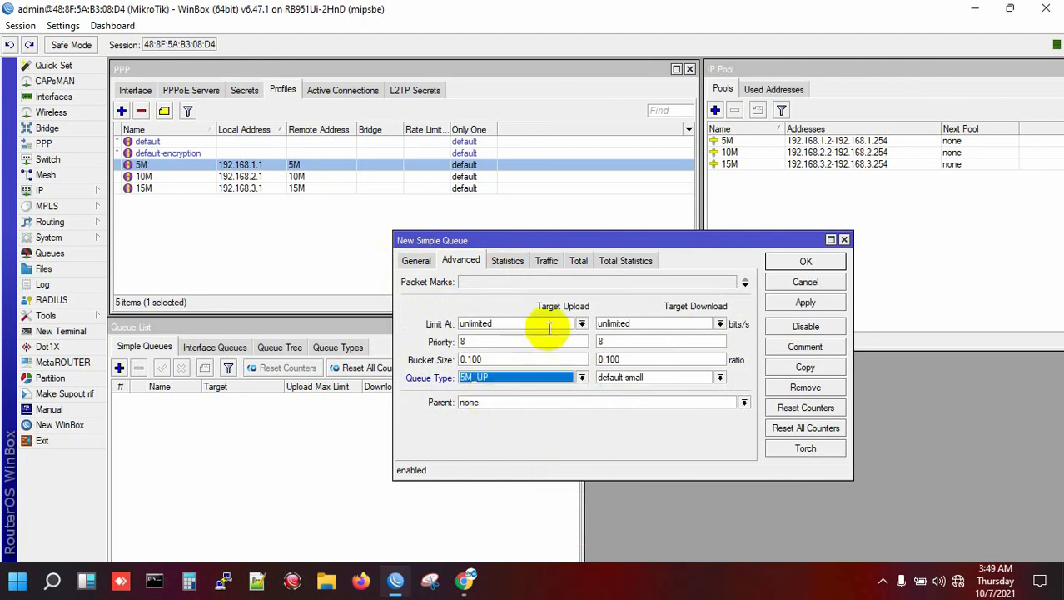
pyautogui.click(720, 379)
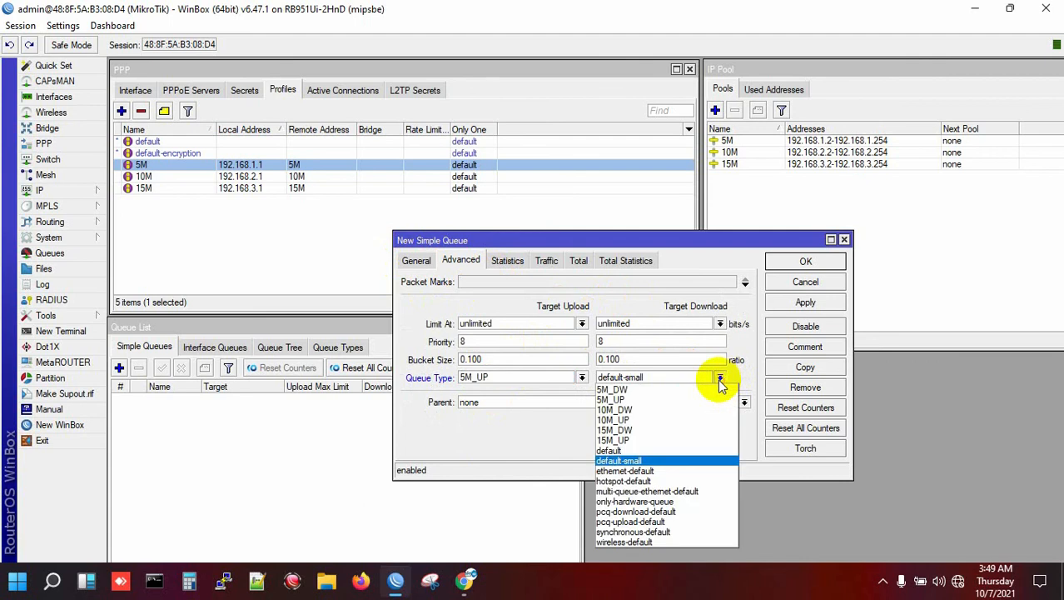
pyautogui.click(620, 390)
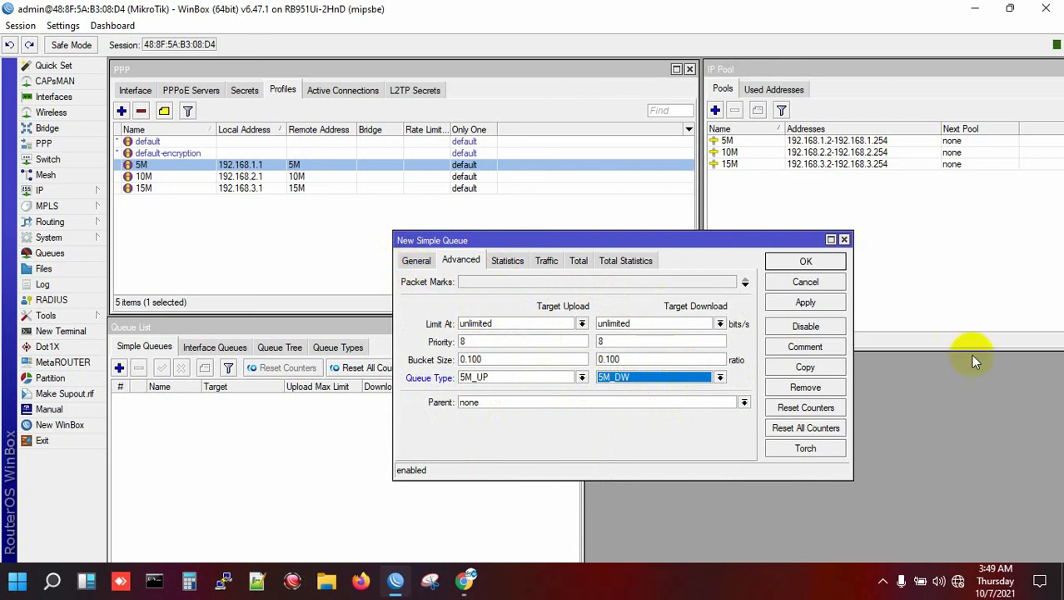
pyautogui.click(823, 302)
pyautogui.click(804, 261)
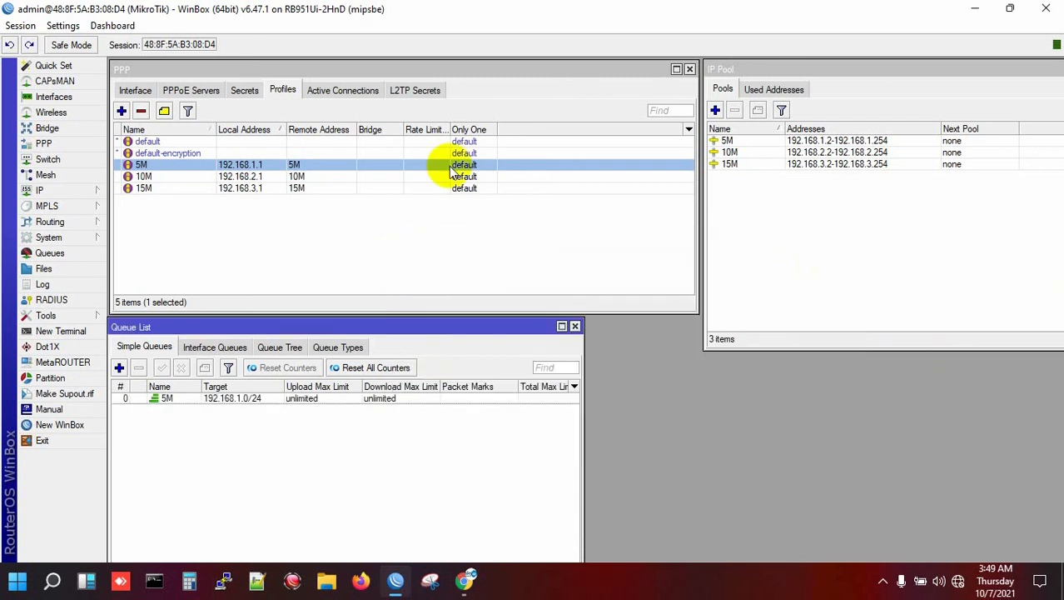
# - Create a new simple queue named 10M targeting 192.168.2.0/24
pyautogui.click(119, 368)
pyautogui.click(417, 261)
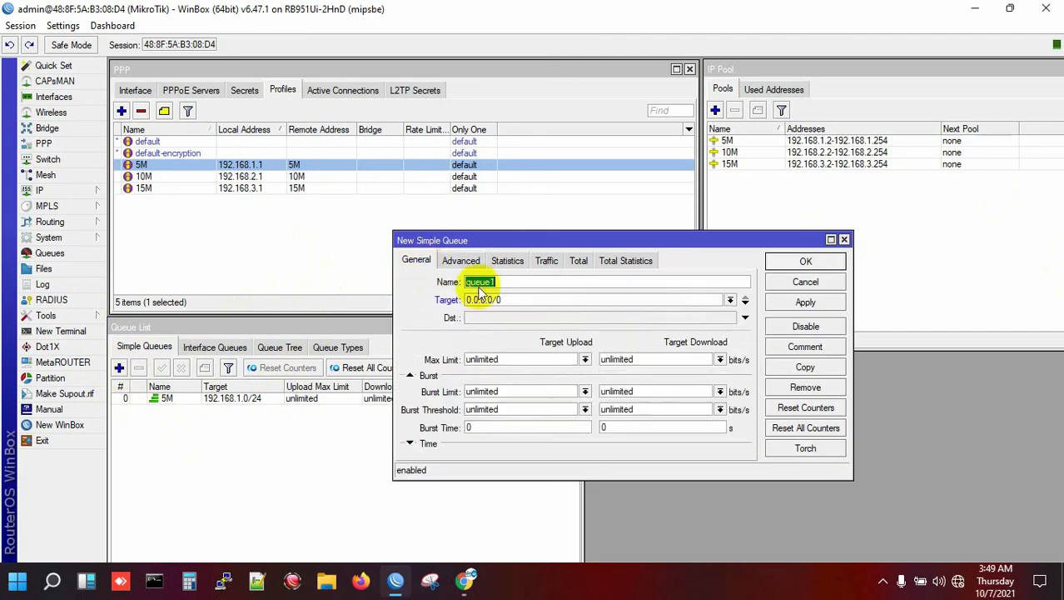
pyautogui.write('1')
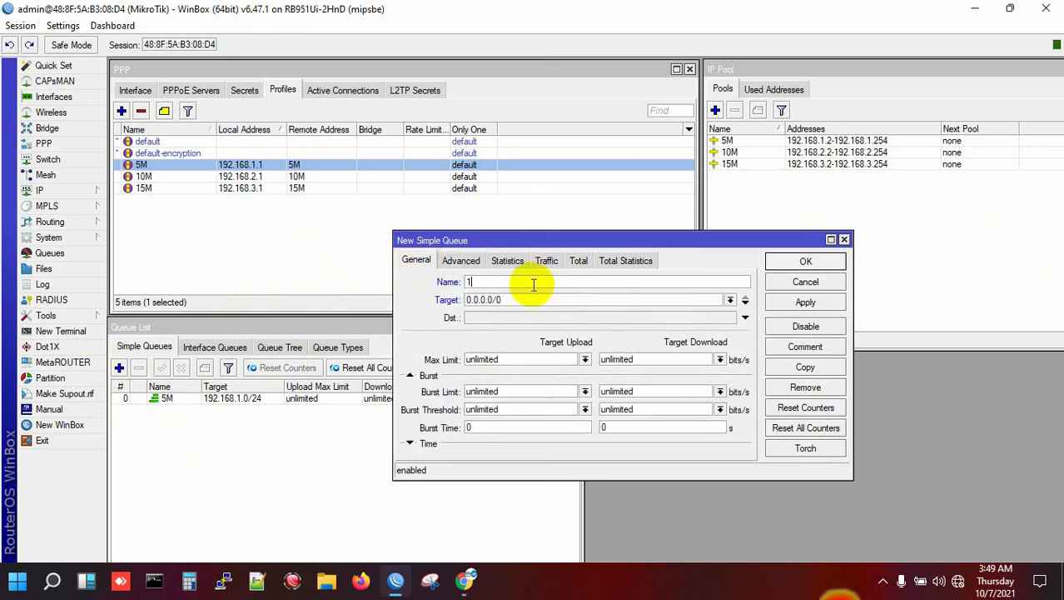
pyautogui.write('0M')
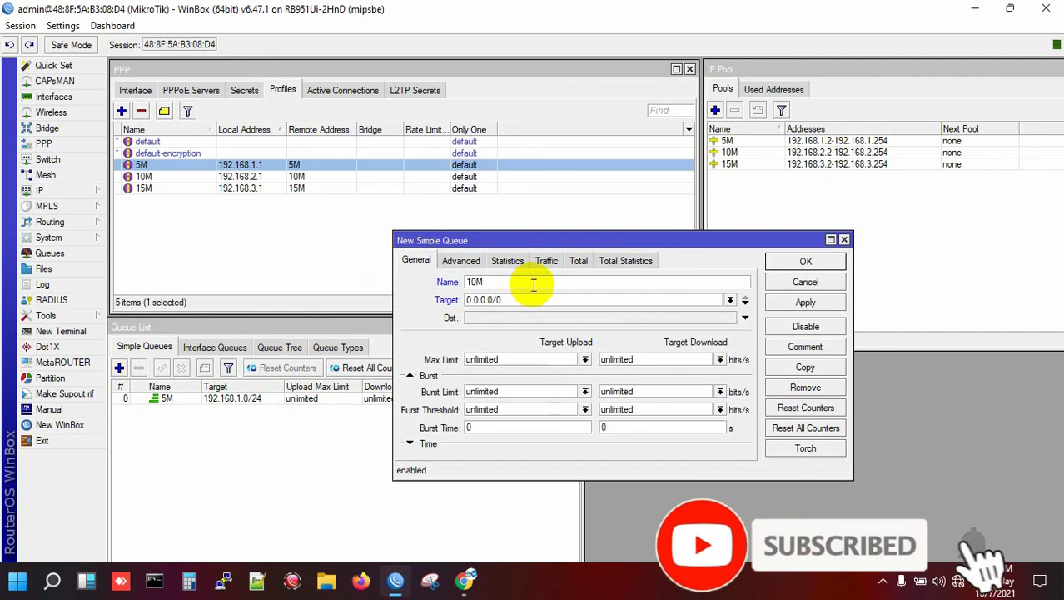
pyautogui.press('Tab')
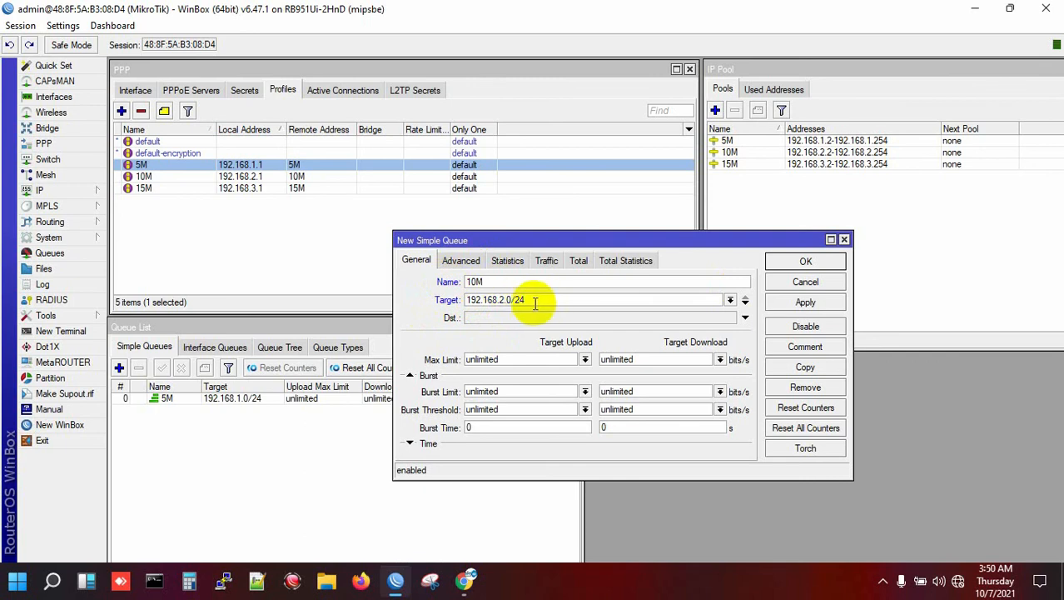
# - Assign upload queue type 10M_UP and download 10M_DW, then apply and close
pyautogui.click(457, 263)
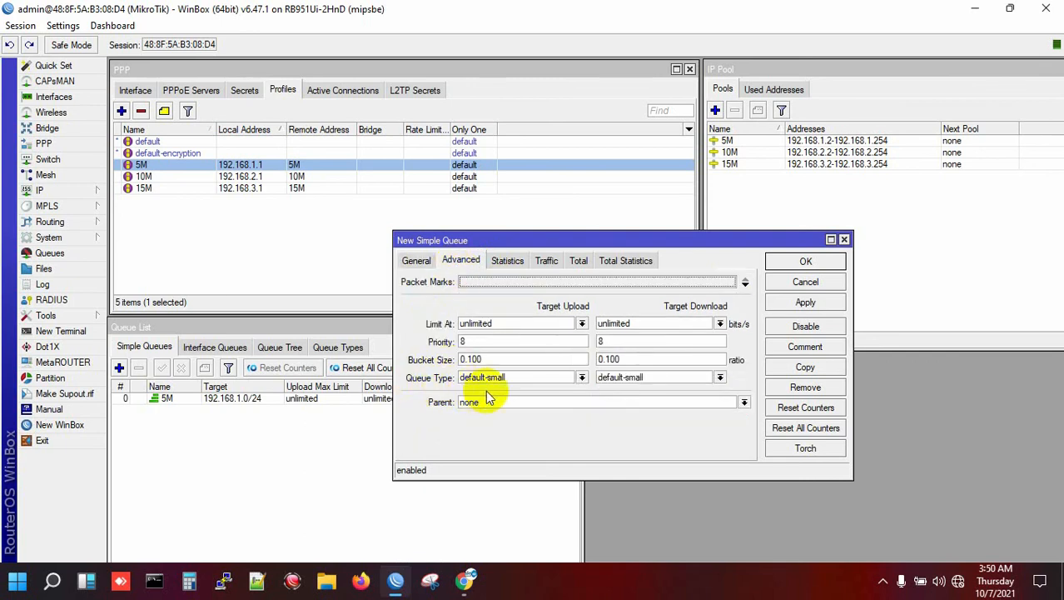
pyautogui.click(582, 378)
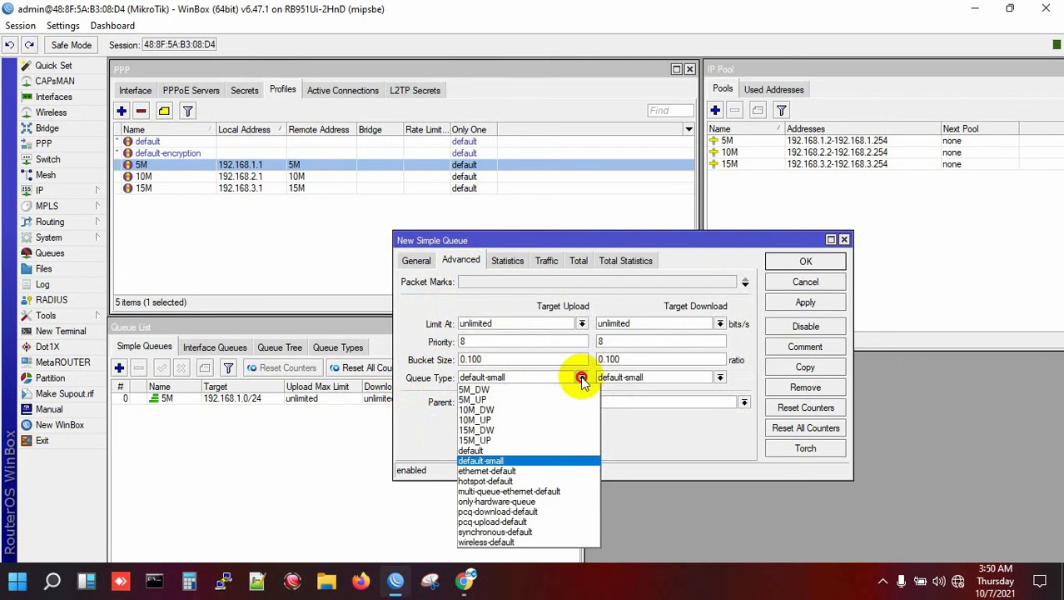
pyautogui.click(490, 419)
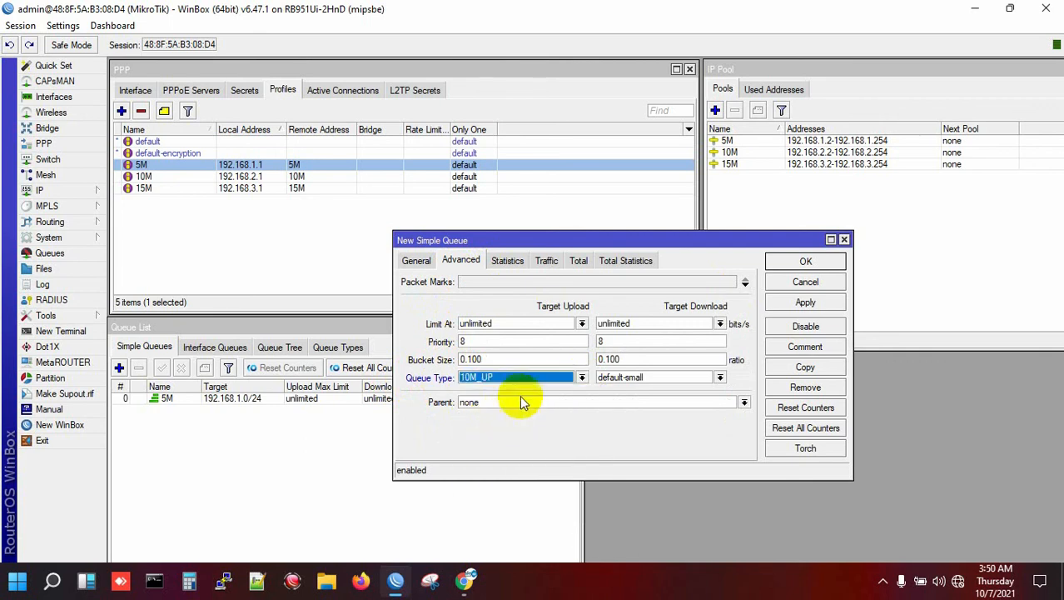
pyautogui.click(720, 378)
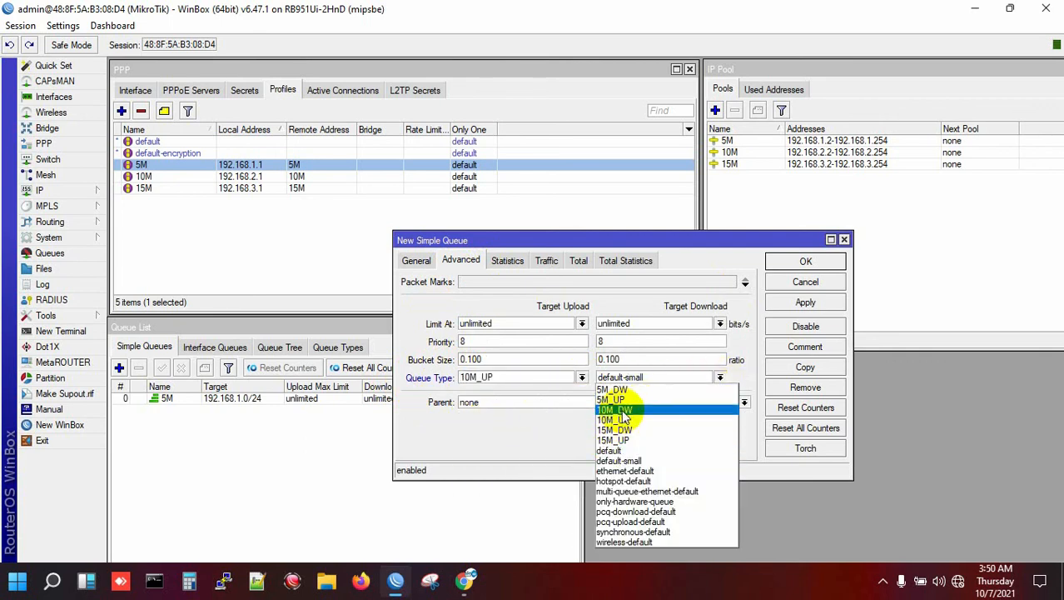
pyautogui.click(620, 409)
pyautogui.click(804, 303)
pyautogui.click(805, 261)
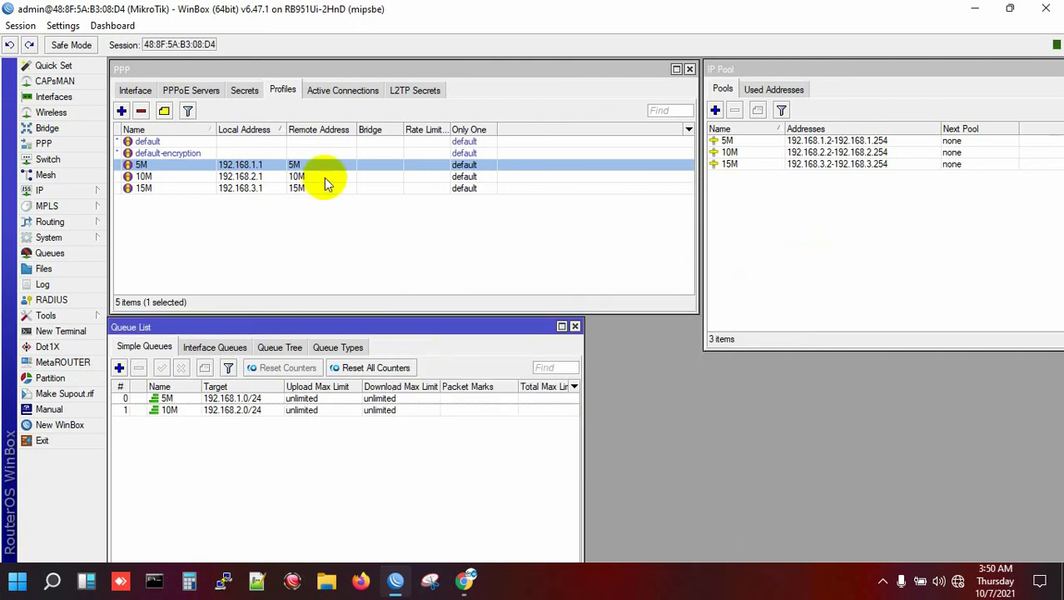
pyautogui.click(119, 367)
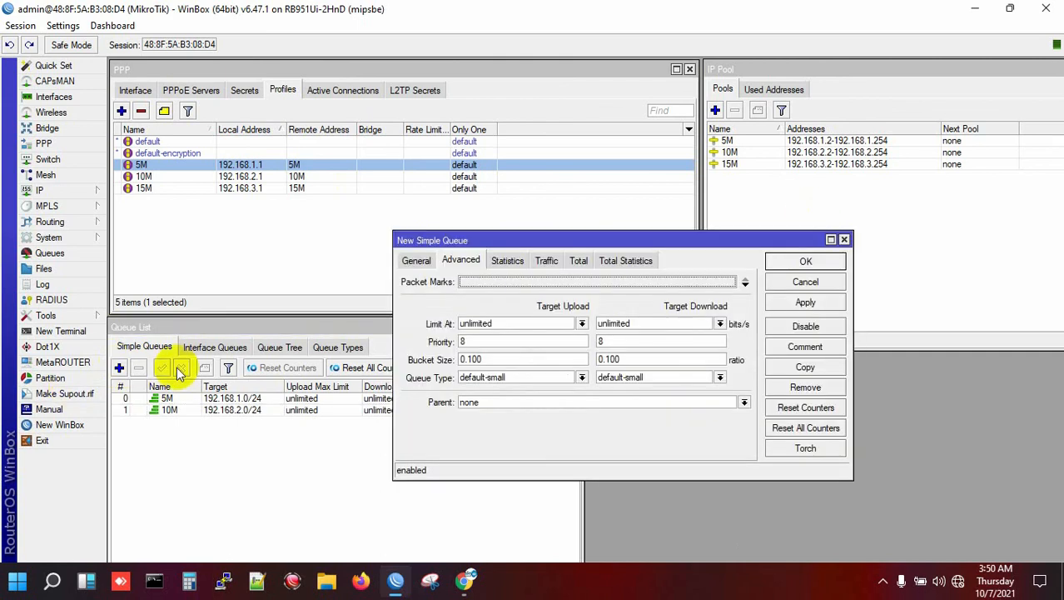
# - Set the new 15M queue's target to 192.168.3.0/24
pyautogui.click(417, 261)
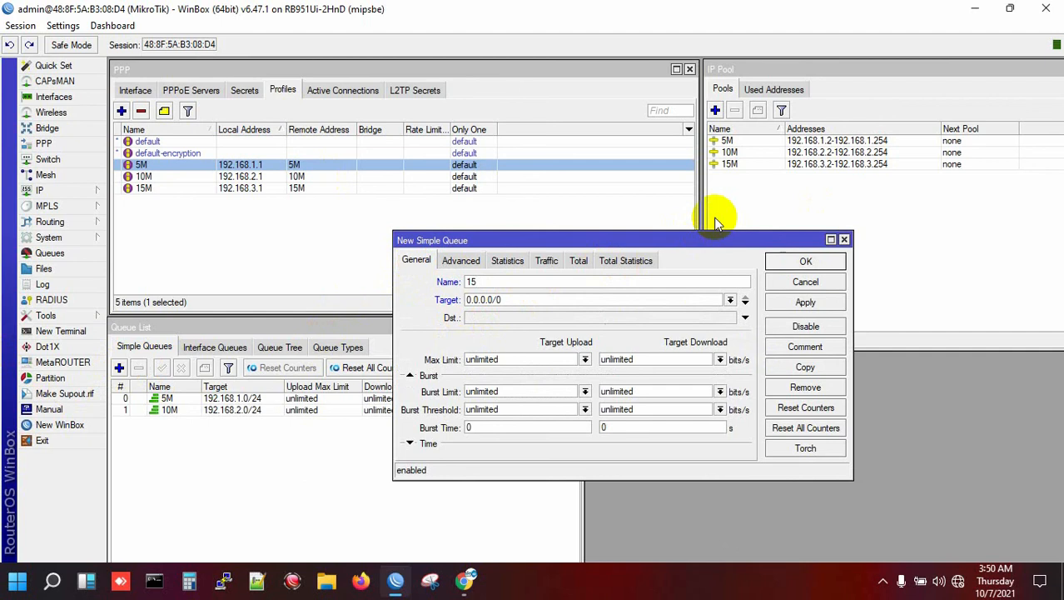
pyautogui.moveTo(542, 298); pyautogui.dragTo(381, 309)
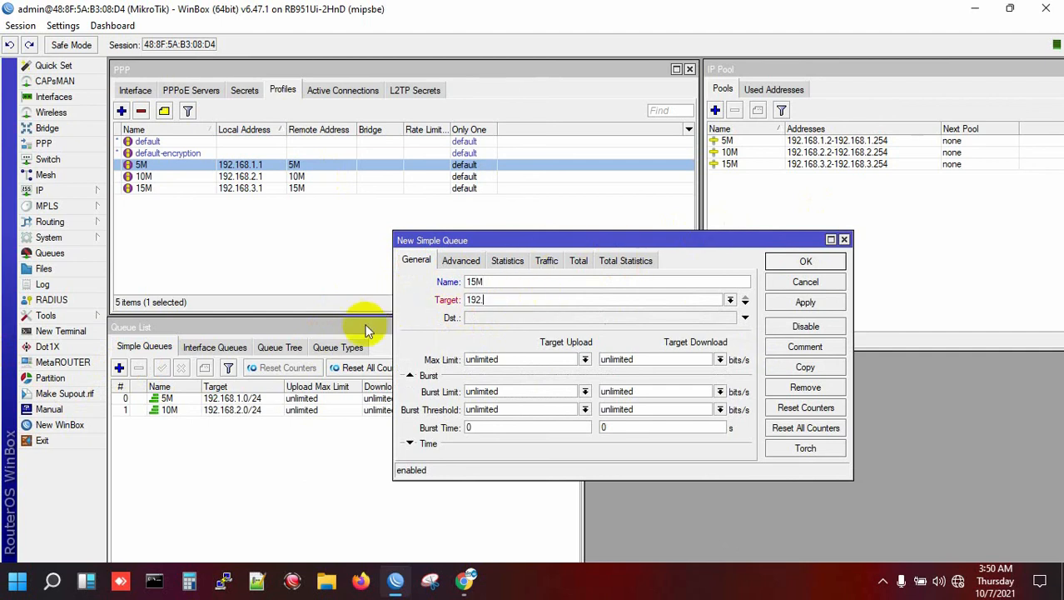
pyautogui.write('192.168.3.0/24')
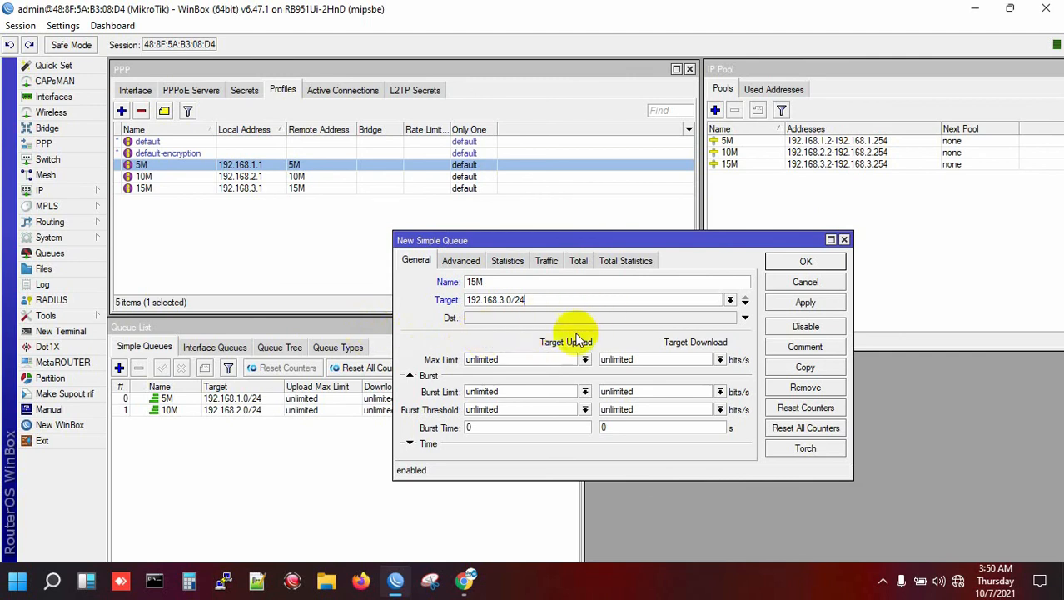
# - Give it upload type 15M_UP and download 15M_DW, save, and list queue types
pyautogui.click(466, 260)
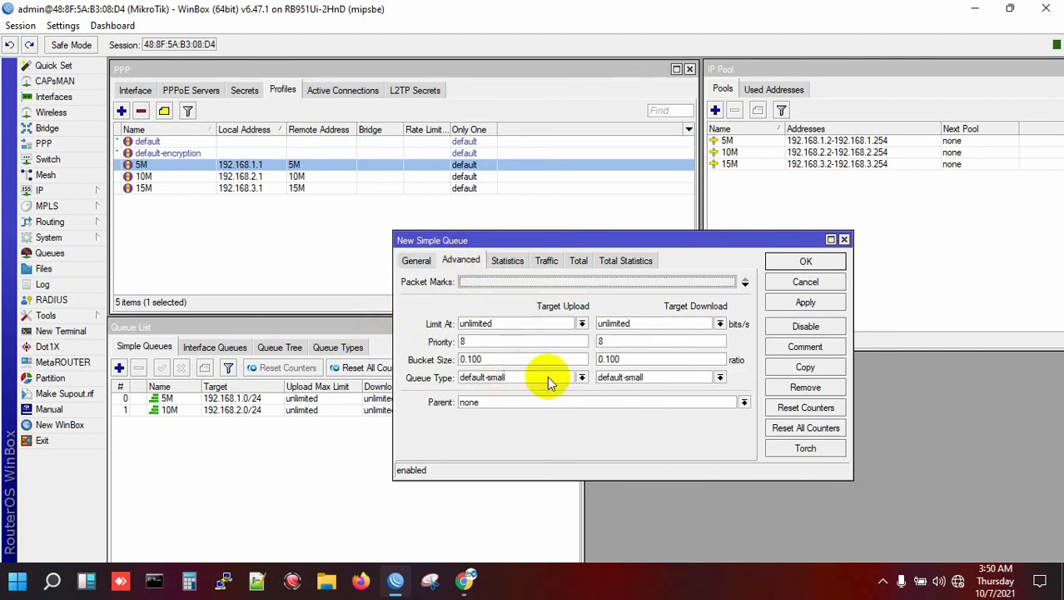
pyautogui.click(581, 377)
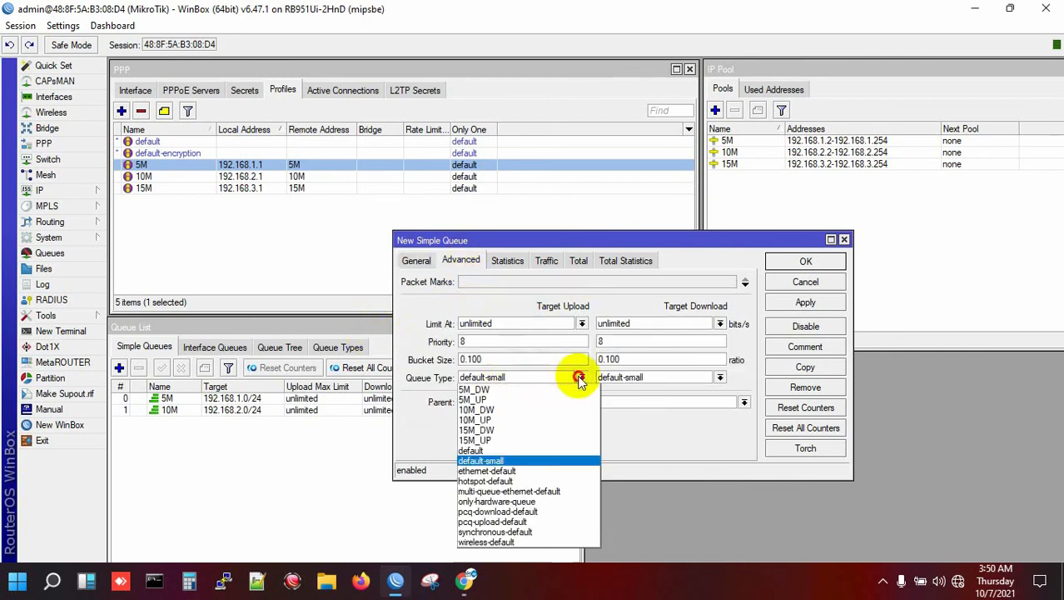
pyautogui.click(503, 440)
pyautogui.click(719, 379)
pyautogui.click(650, 411)
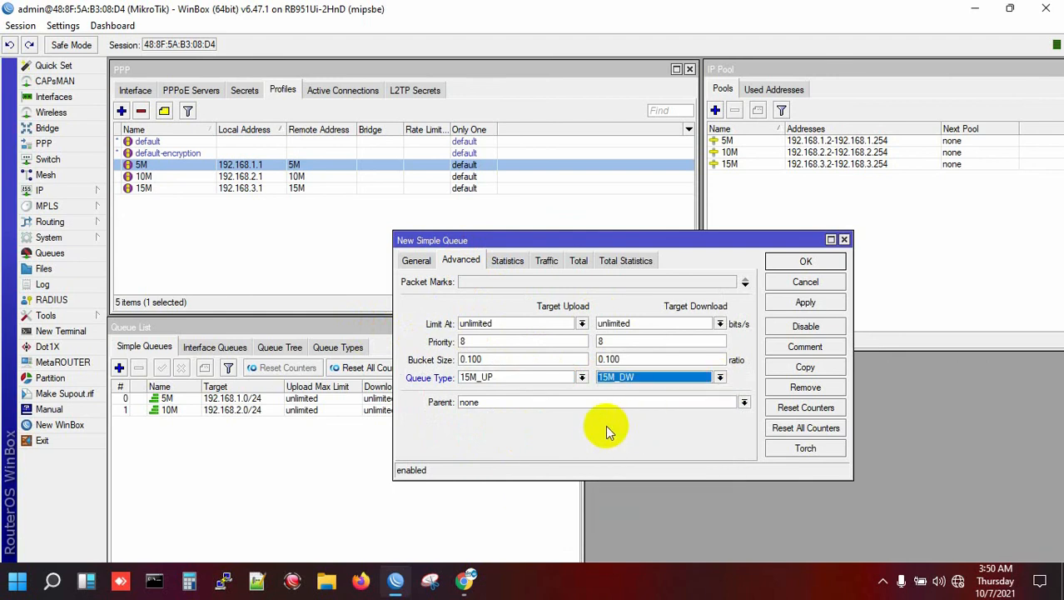
pyautogui.click(805, 303)
pyautogui.click(805, 262)
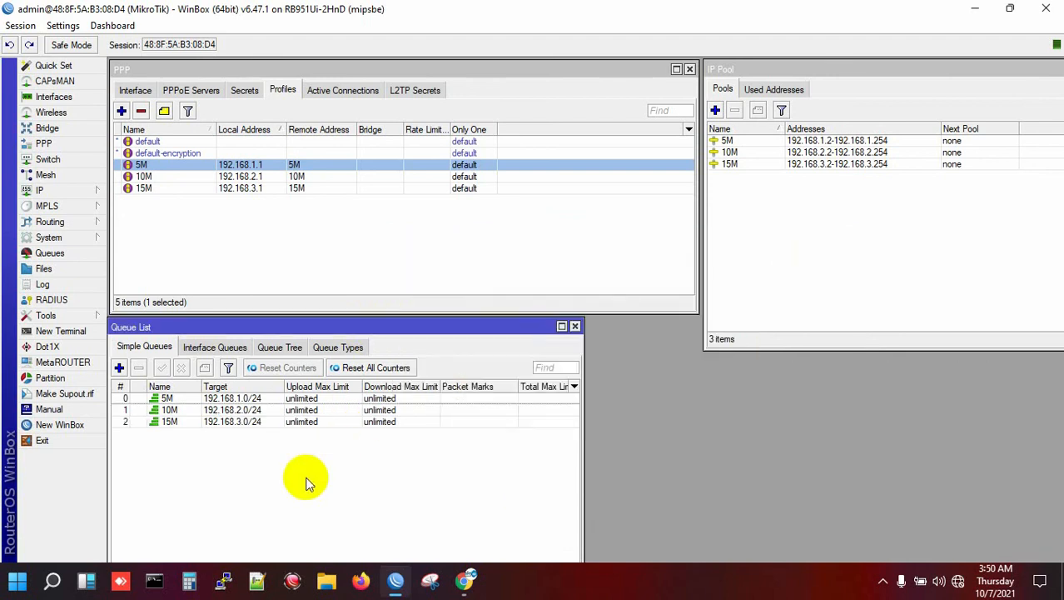
pyautogui.click(334, 348)
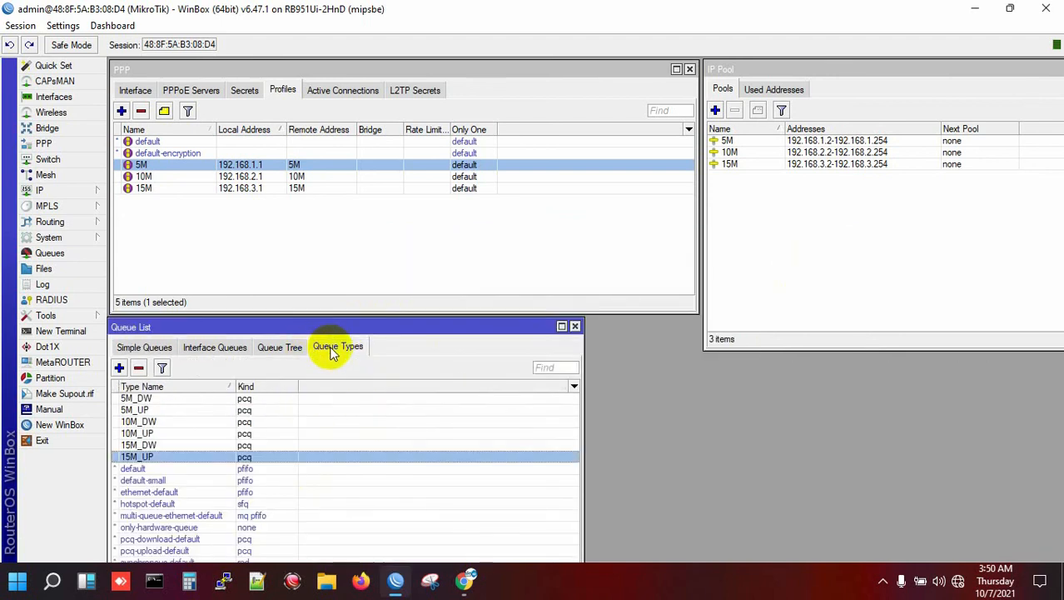
# - Show the Simple Queues list with 5M, 10M and 15M beside the PPP secrets
pyautogui.click(143, 350)
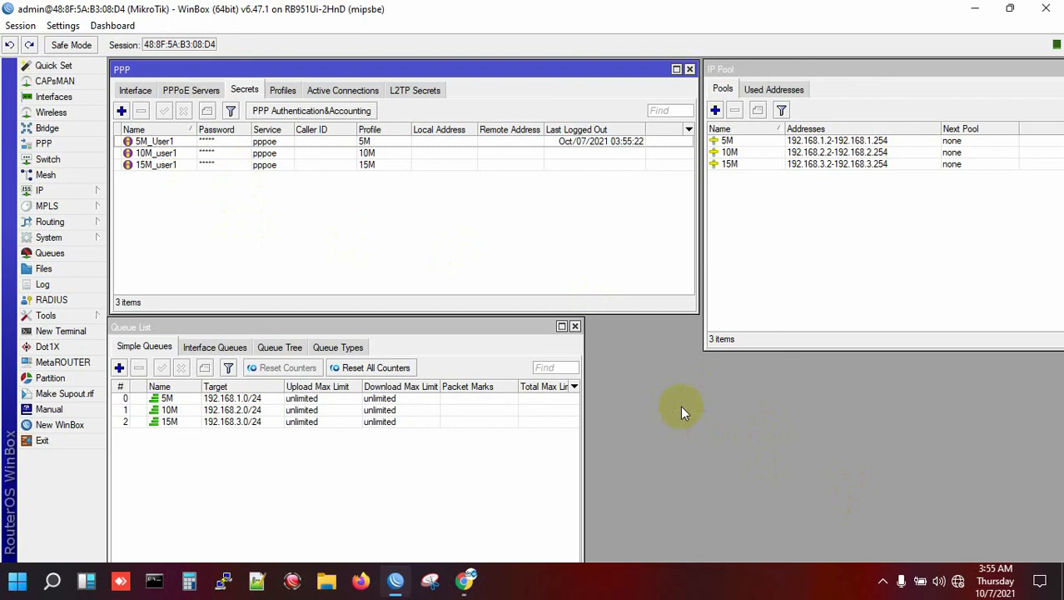
# - From Network & Internet dial-up settings, start a new Broadband (PPPoE) internet connection
pyautogui.click(959, 583)
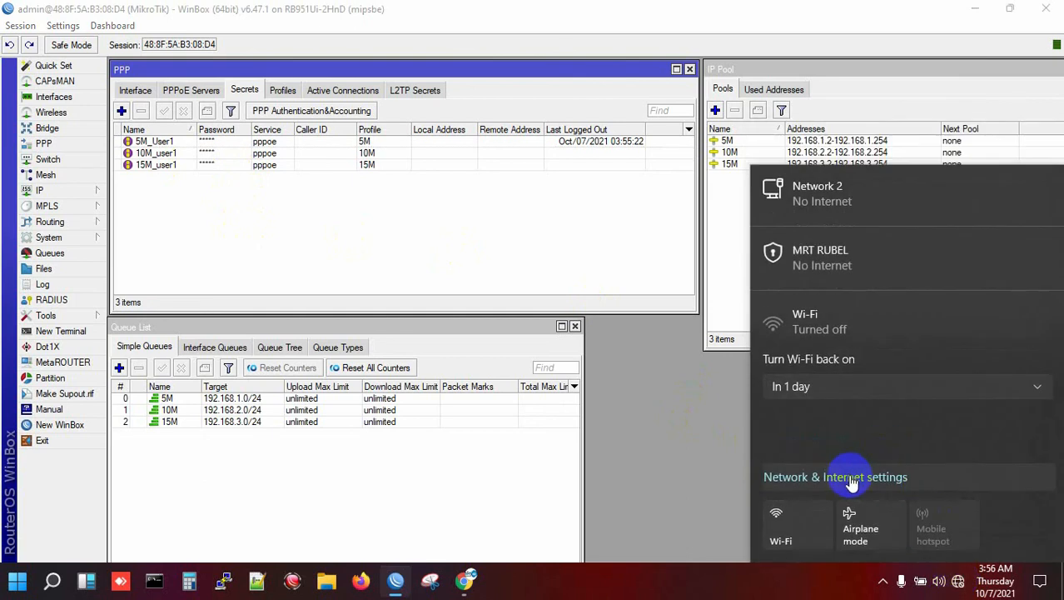
pyautogui.click(851, 481)
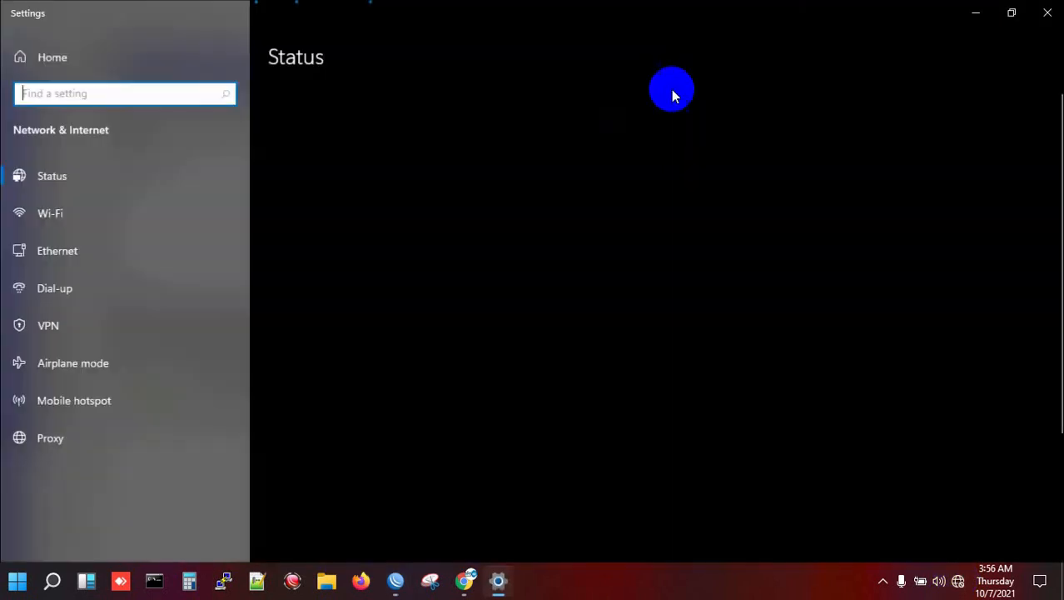
pyautogui.click(1014, 14)
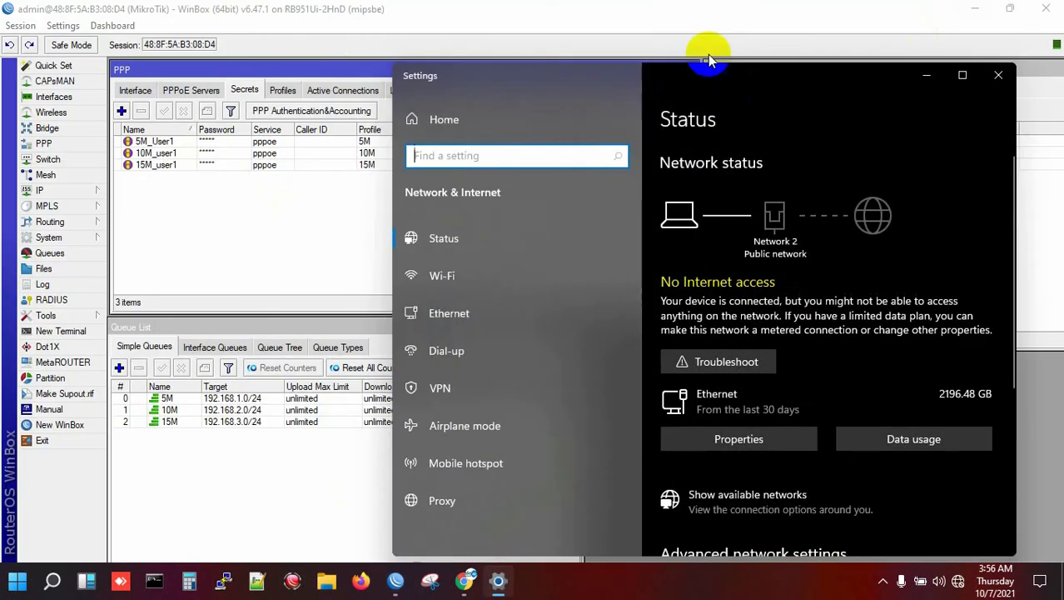
pyautogui.click(450, 352)
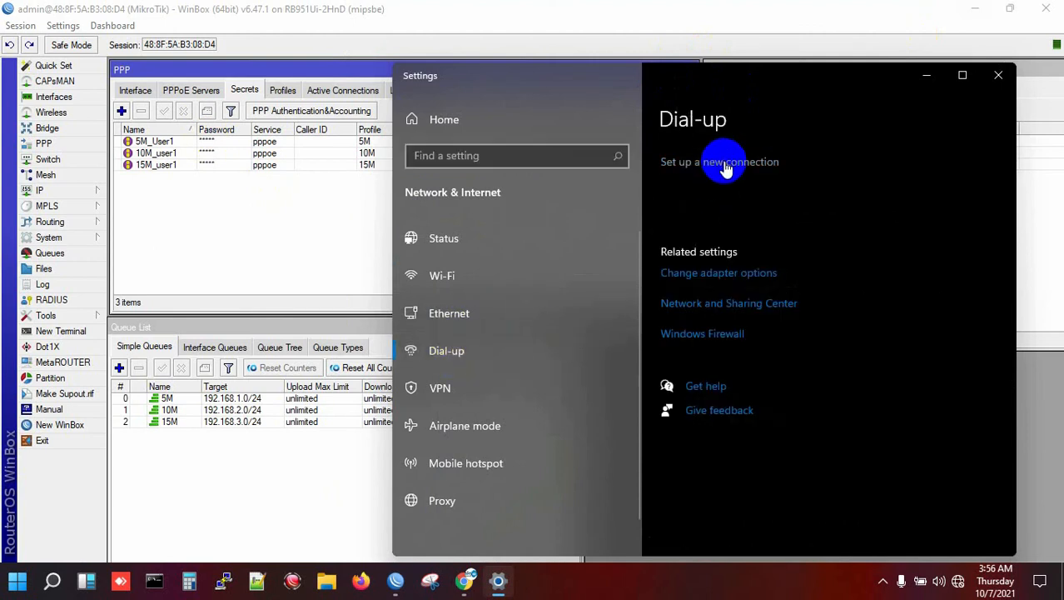
pyautogui.click(729, 167)
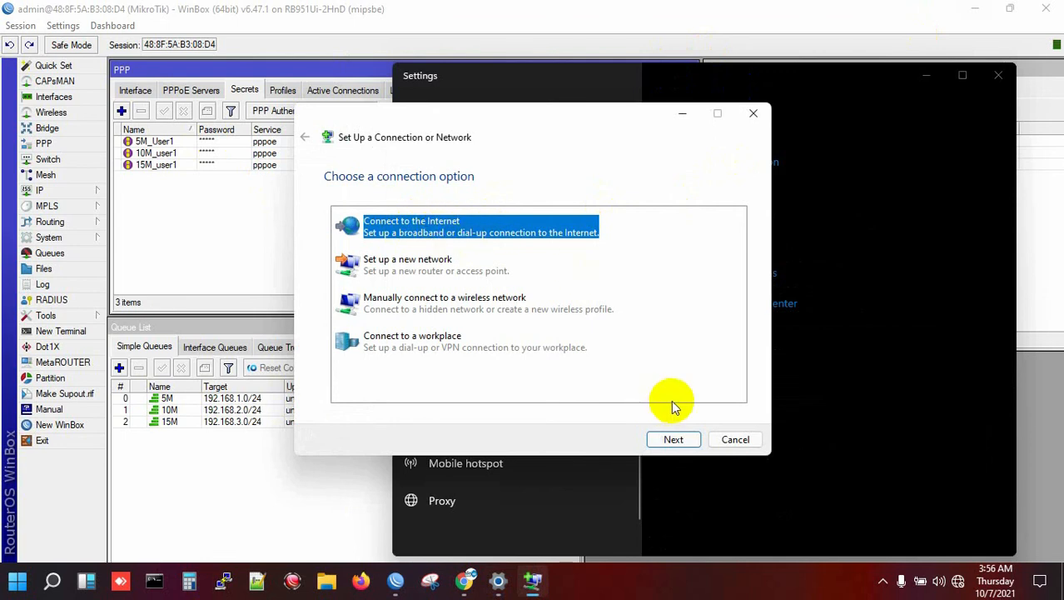
pyautogui.click(674, 438)
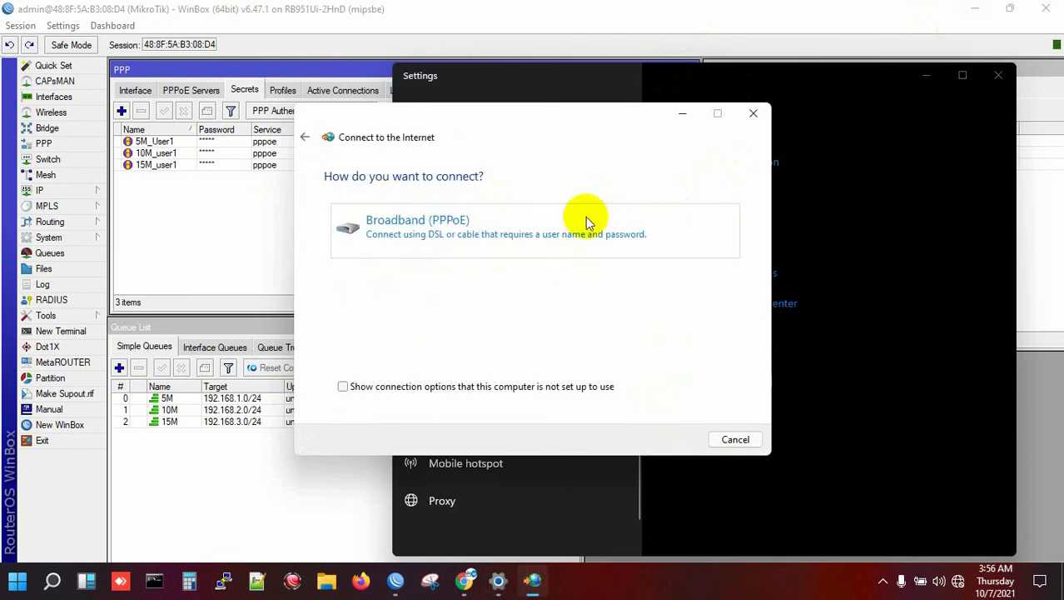
pyautogui.click(472, 230)
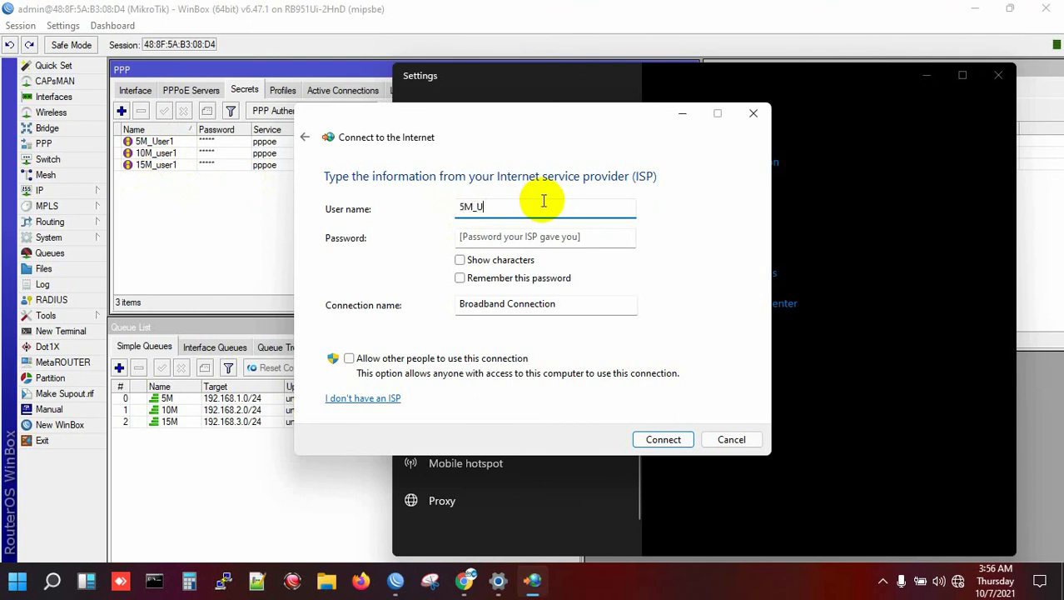
# - Enter the 5M user's PPPoE username and password, connect, and close Settings
pyautogui.write('1')
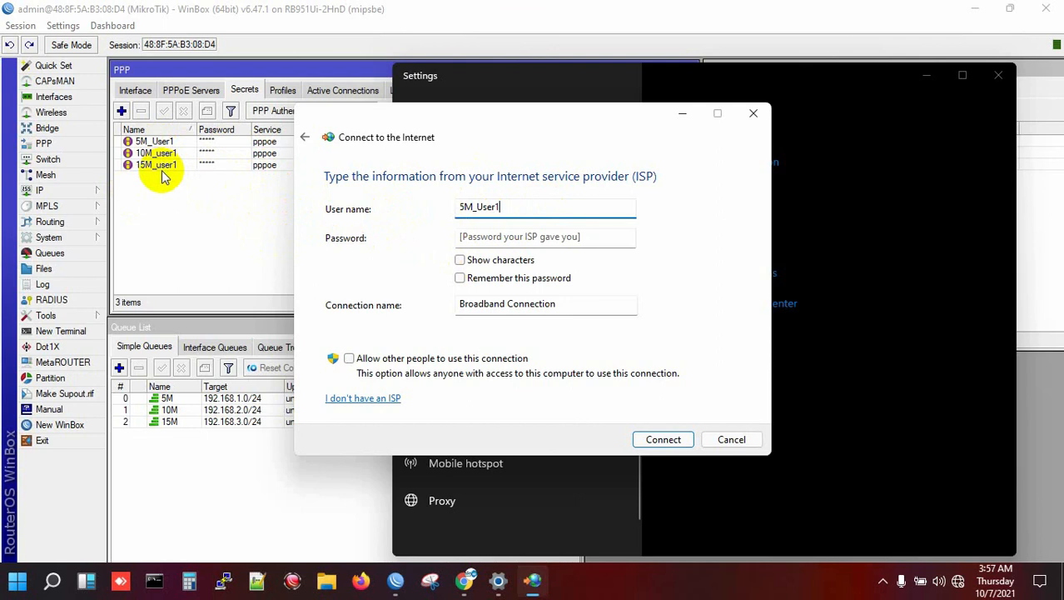
pyautogui.click(492, 236)
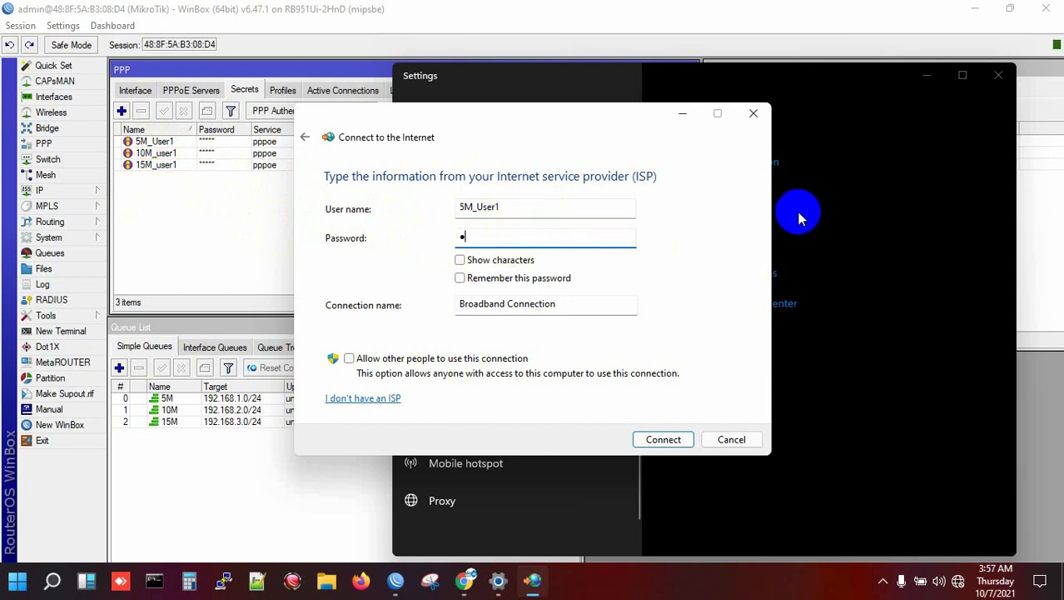
pyautogui.click(658, 441)
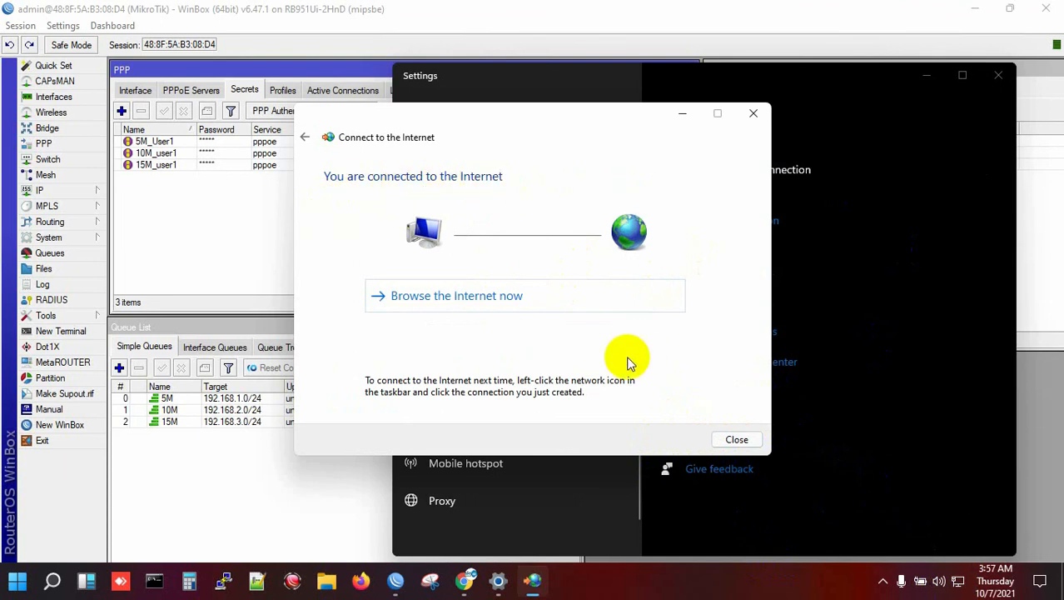
pyautogui.click(730, 439)
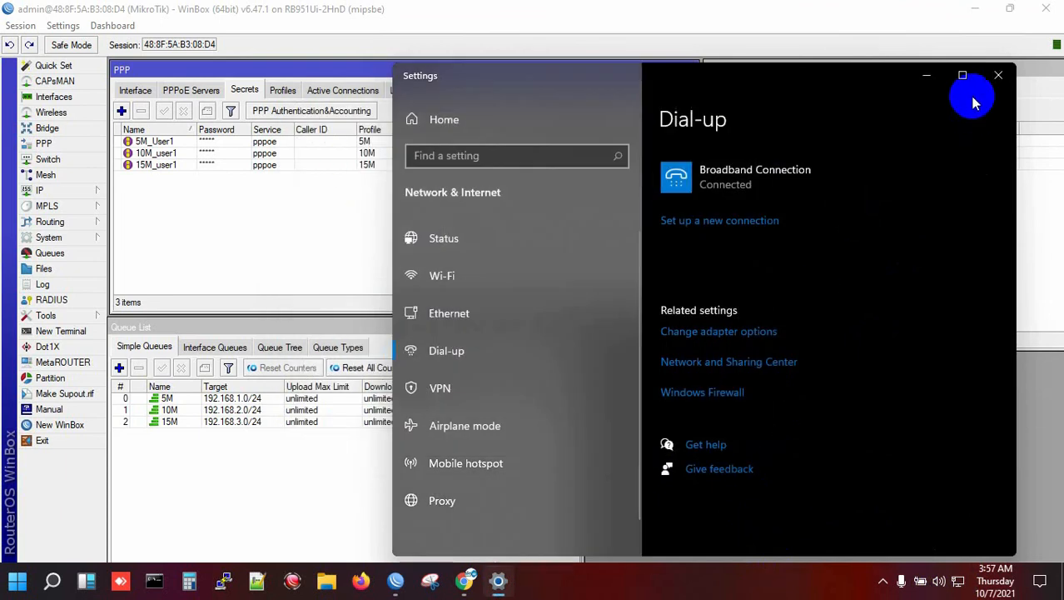
pyautogui.click(998, 75)
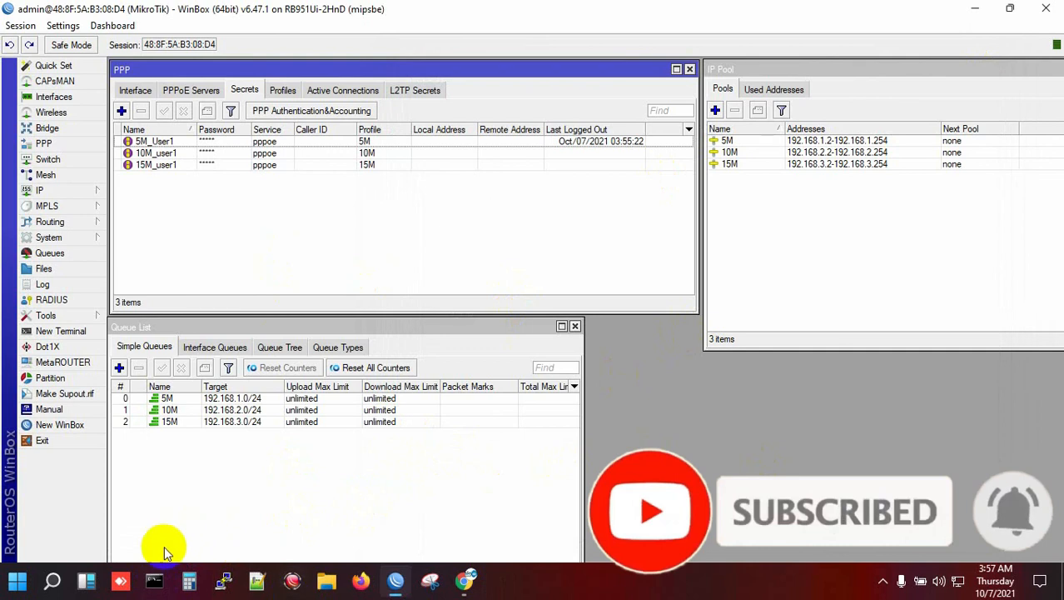
# - Run ipconfig in Command Prompt and check the PPPoE adapter's IPv4 address 192.168.1.254
pyautogui.click(156, 578)
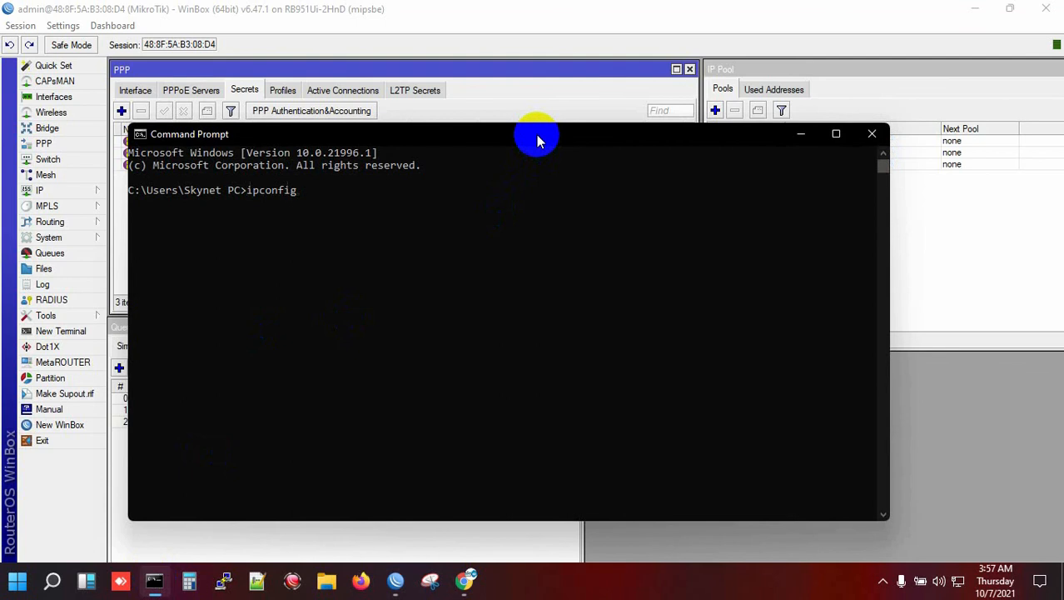
pyautogui.write('ipconfig')
pyautogui.press('Return')
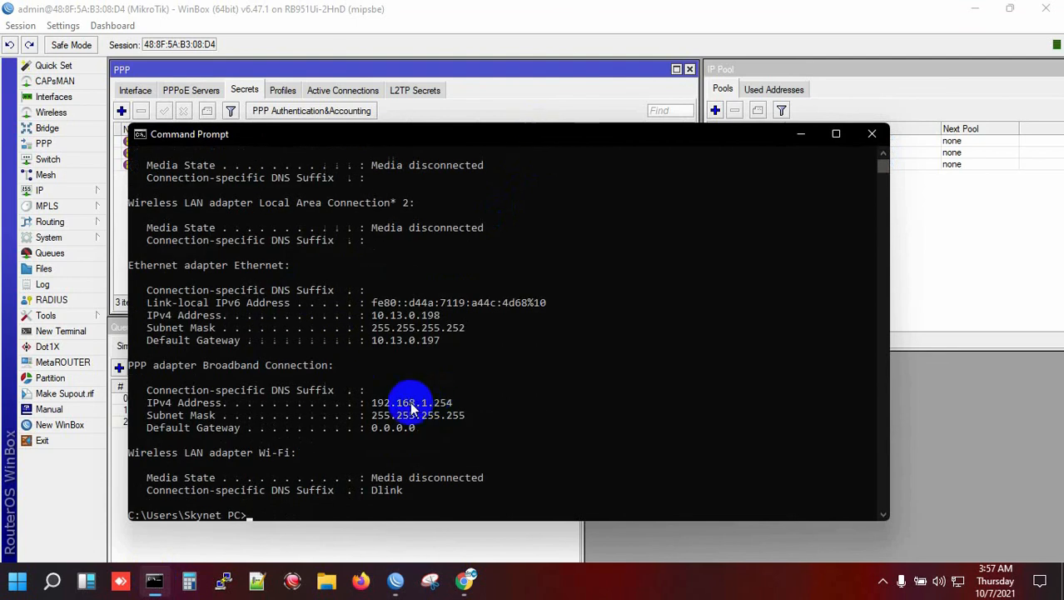
pyautogui.moveTo(372, 406); pyautogui.dragTo(454, 402)
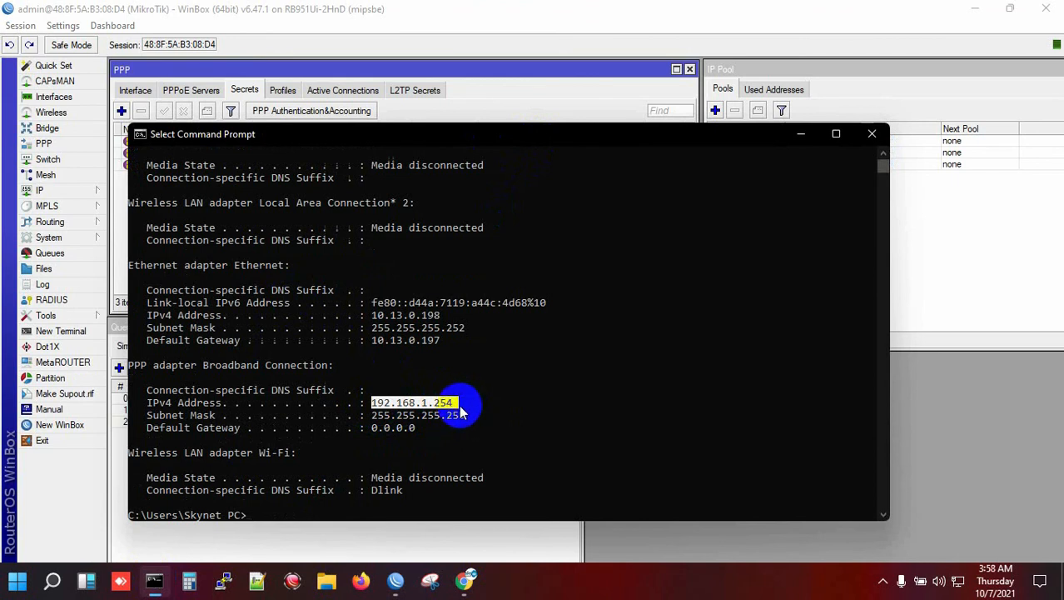
pyautogui.moveTo(468, 409); pyautogui.dragTo(406, 404)
pyautogui.click(491, 390)
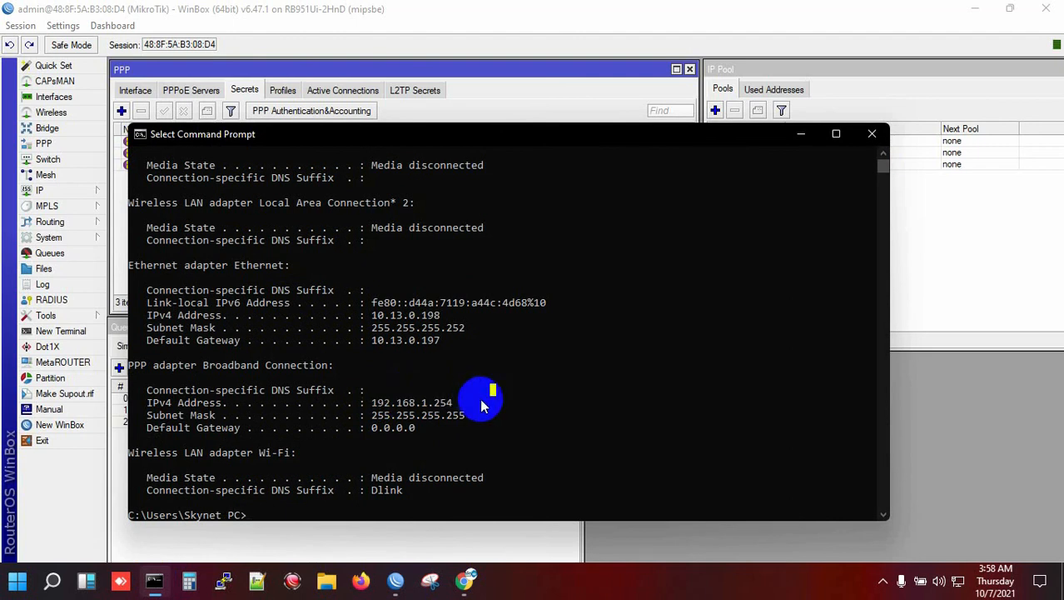
# - Rerun ipconfig, check the DNS servers and assigned IPv4 address, then close Command Prompt
pyautogui.write('ipconfig /all')
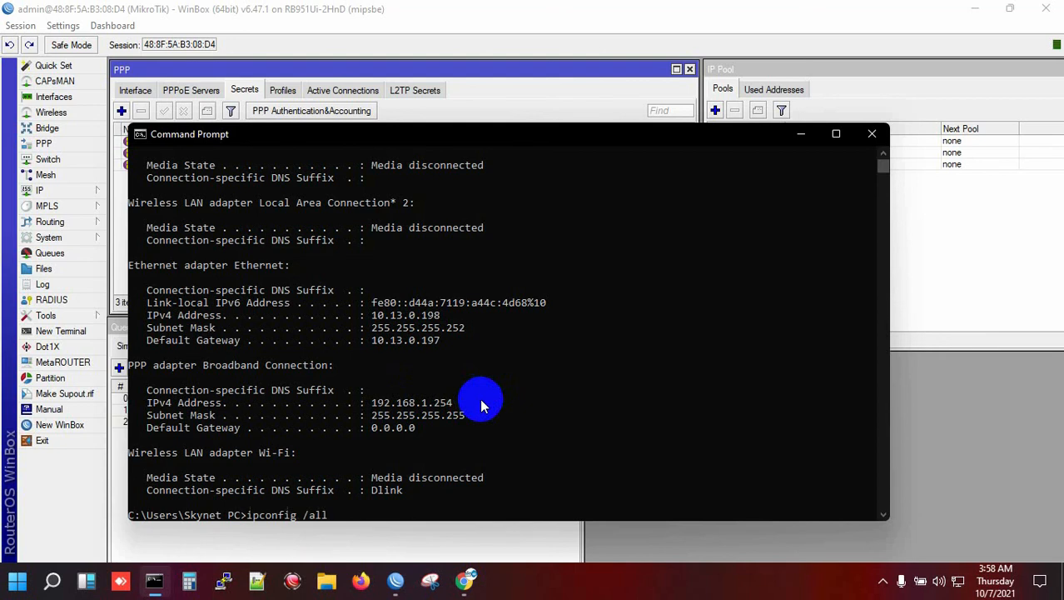
pyautogui.press('Return')
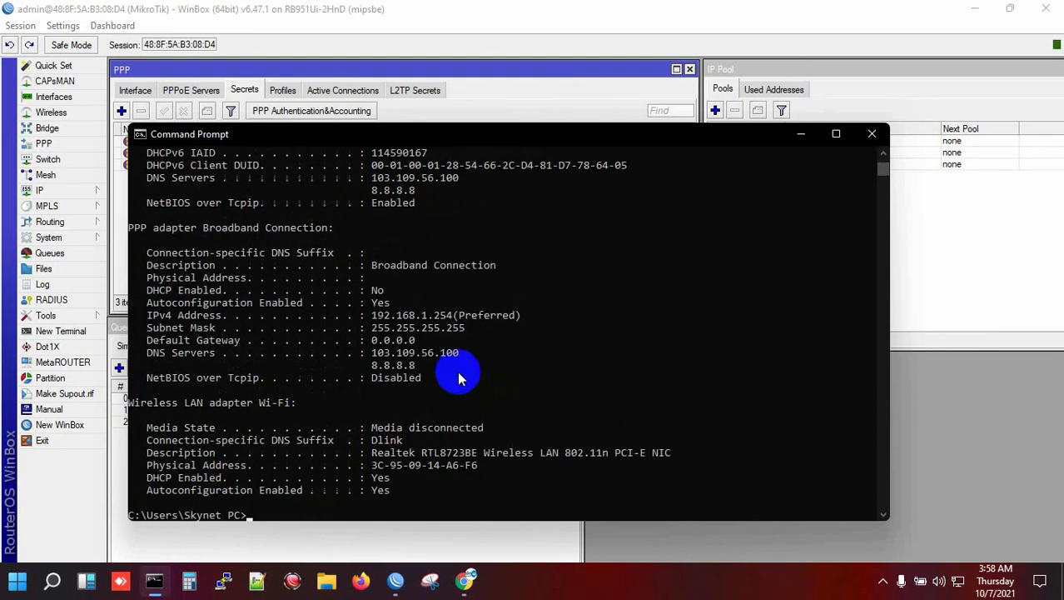
pyautogui.click(379, 358)
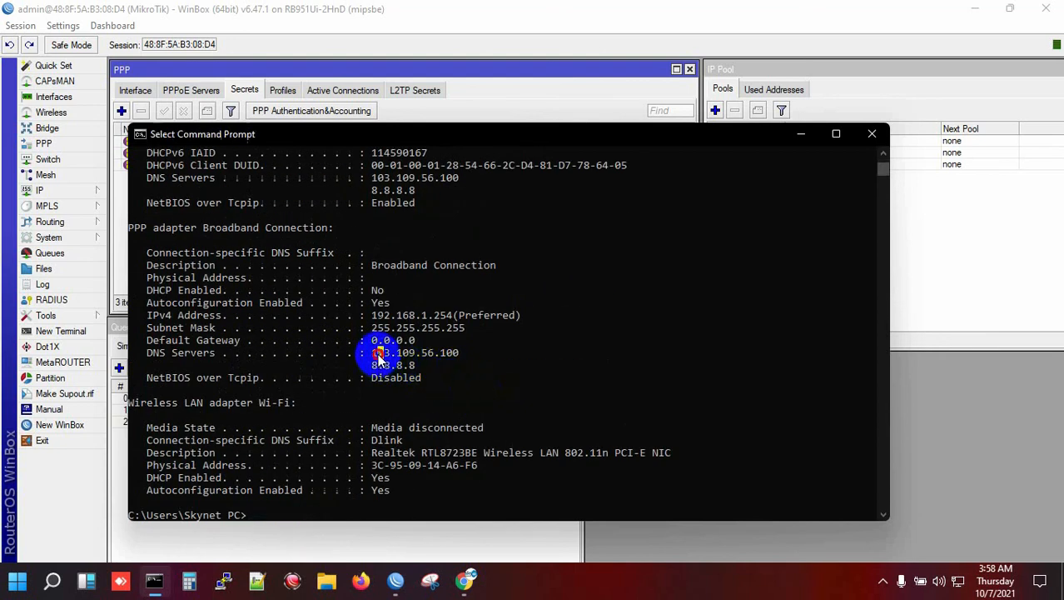
pyautogui.moveTo(379, 355); pyautogui.dragTo(425, 364)
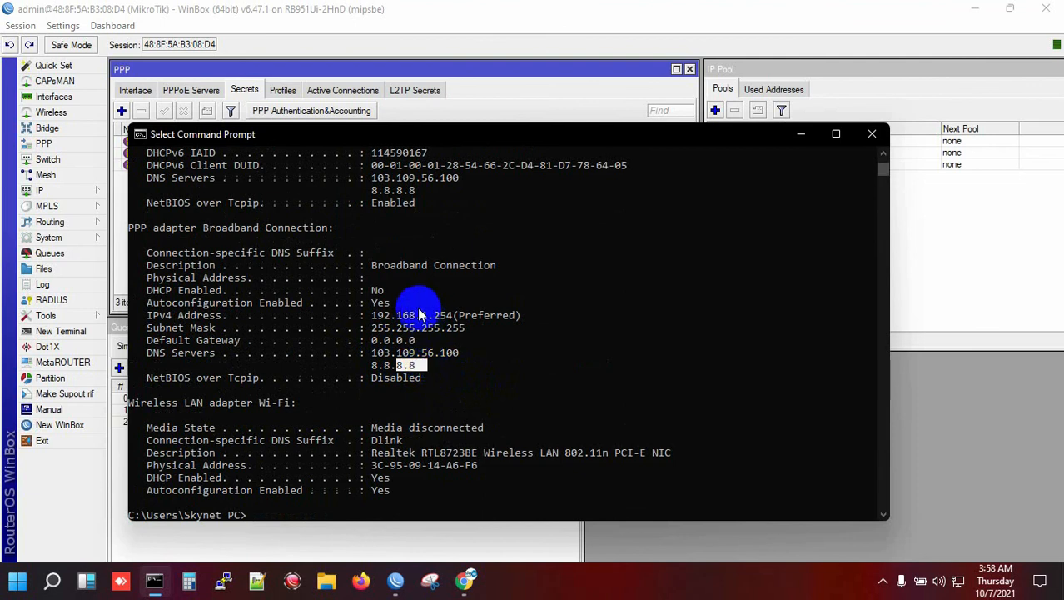
pyautogui.moveTo(421, 315); pyautogui.dragTo(510, 314)
pyautogui.click(515, 342)
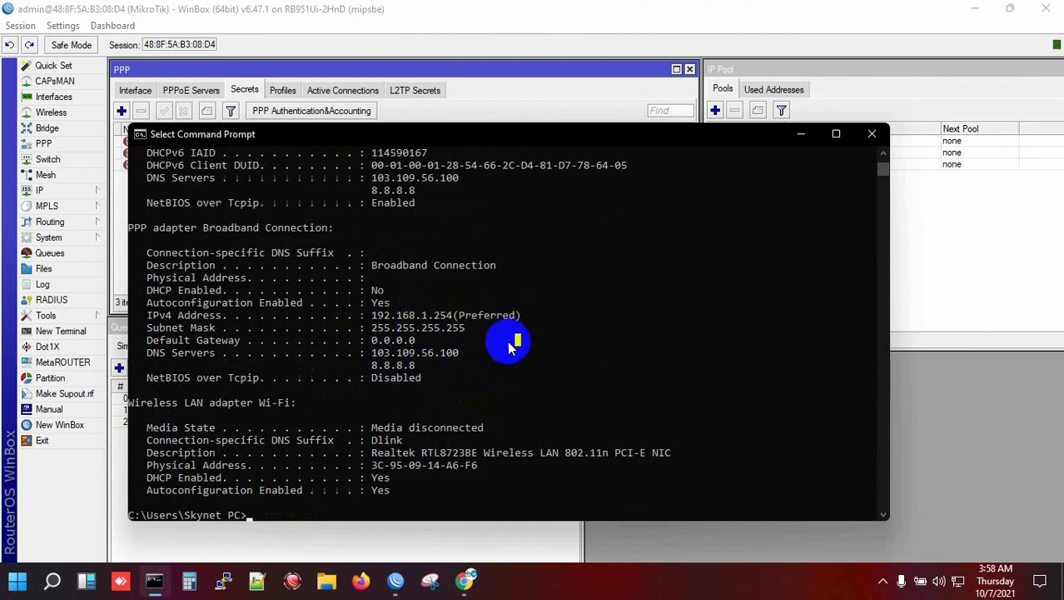
pyautogui.click(872, 134)
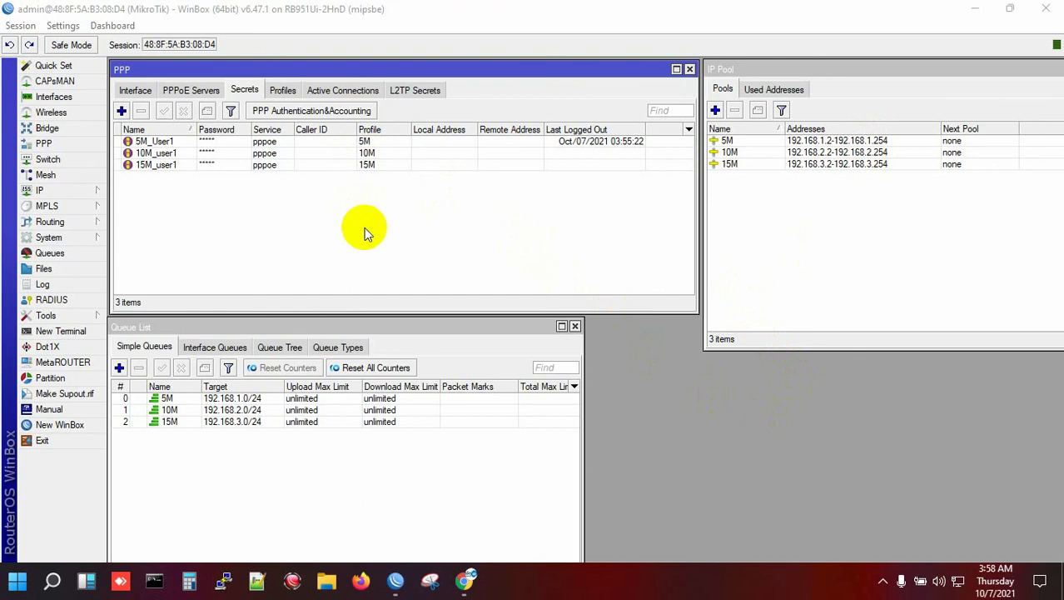
pyautogui.click(189, 91)
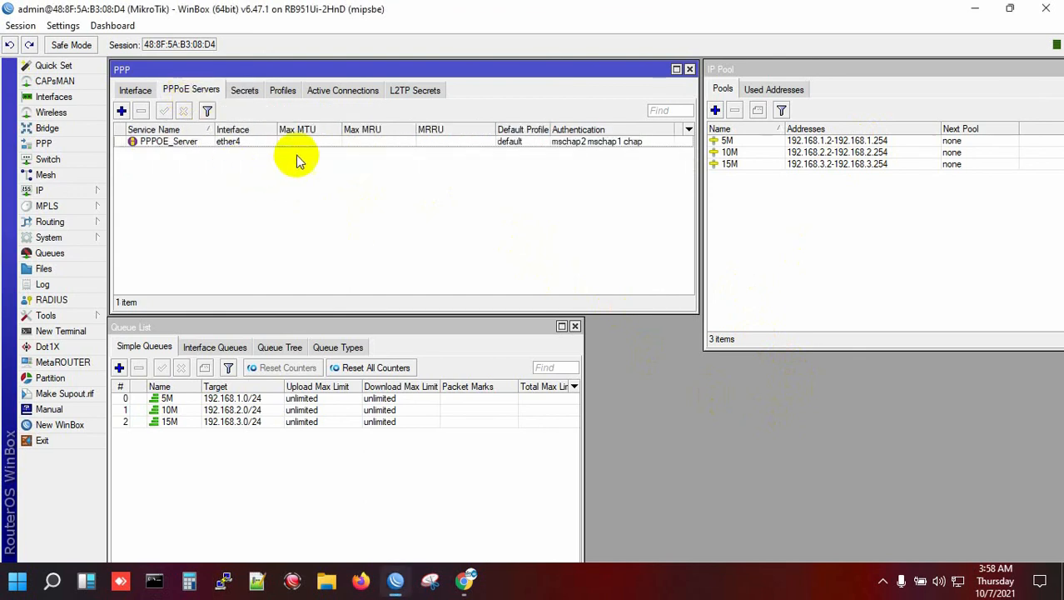
pyautogui.click(70, 192)
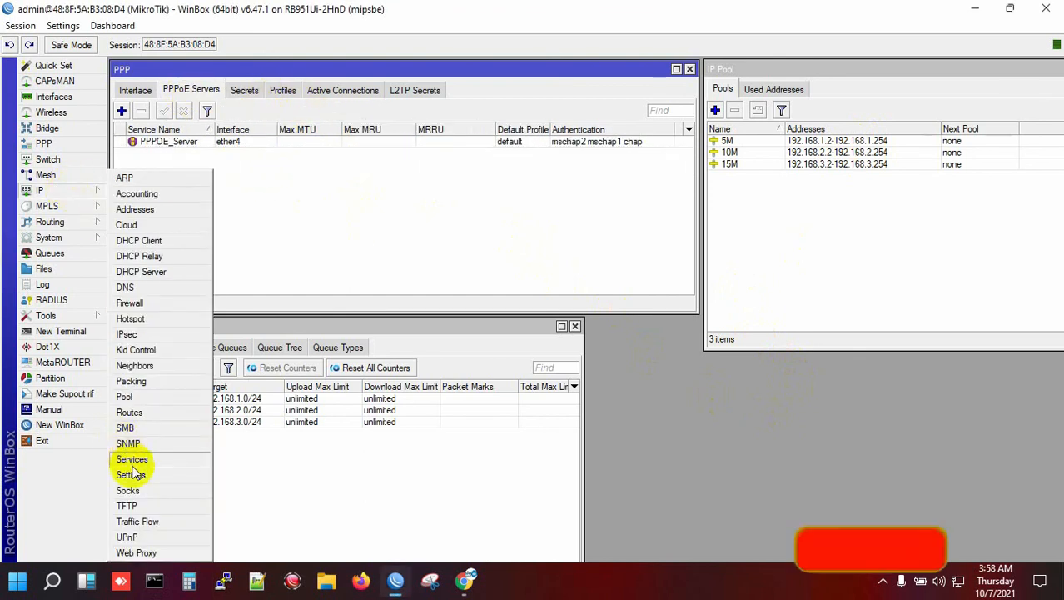
pyautogui.click(123, 397)
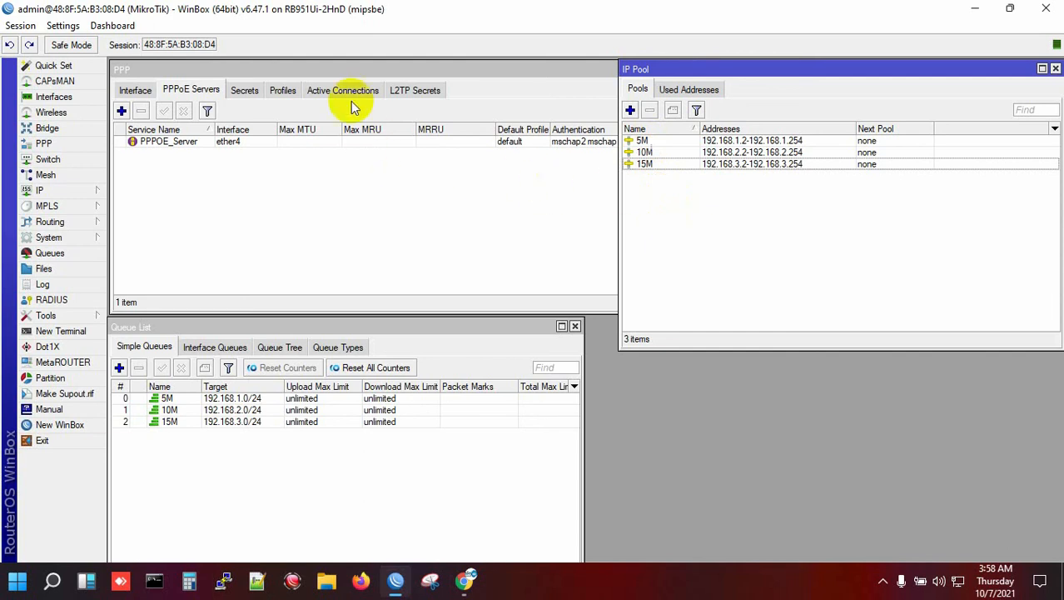
pyautogui.click(282, 90)
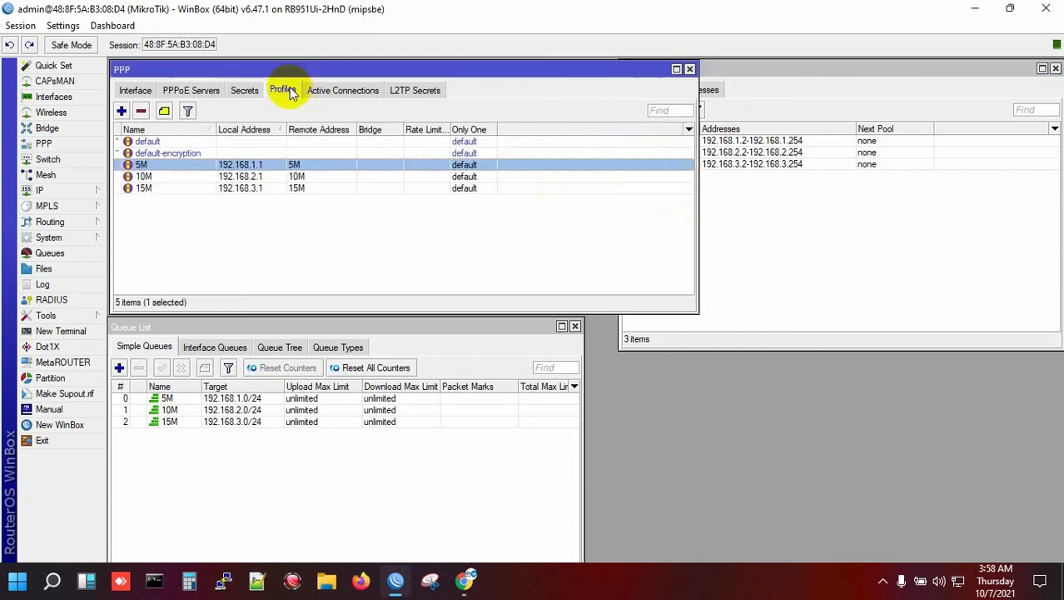
pyautogui.click(167, 177)
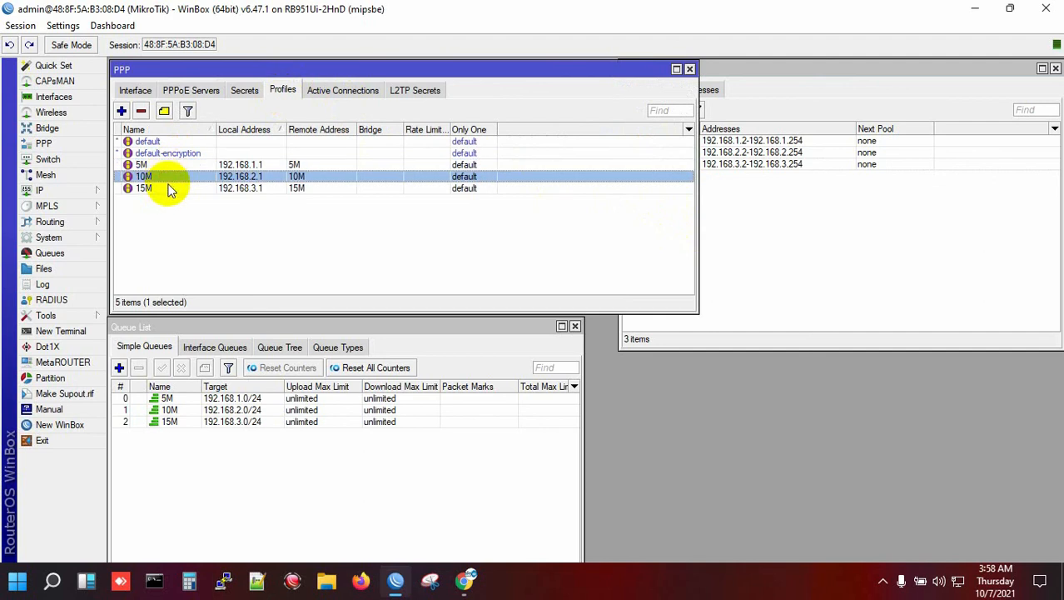
pyautogui.click(166, 189)
pyautogui.click(175, 213)
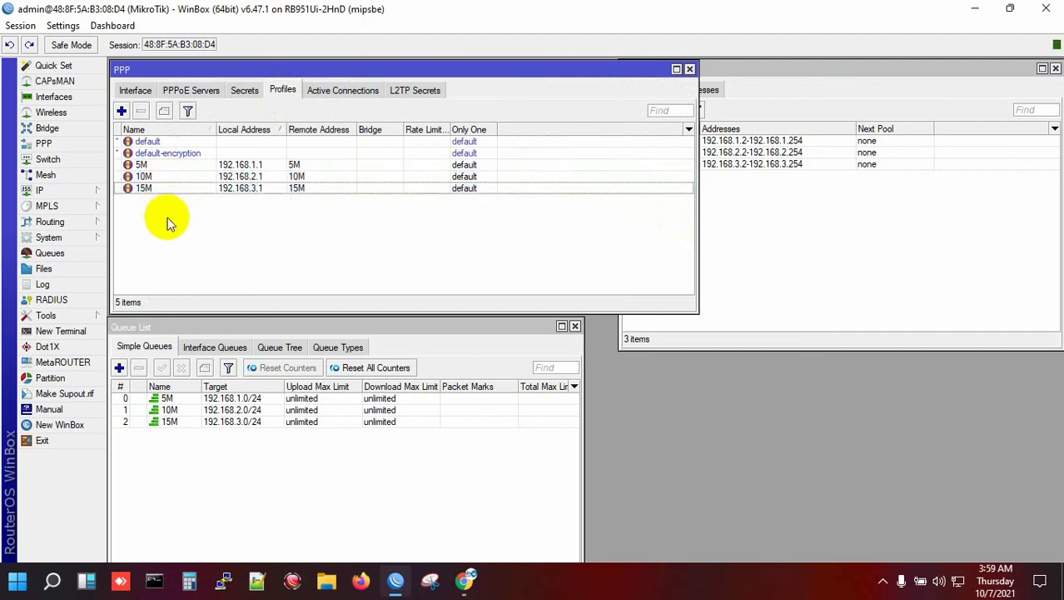
pyautogui.click(245, 90)
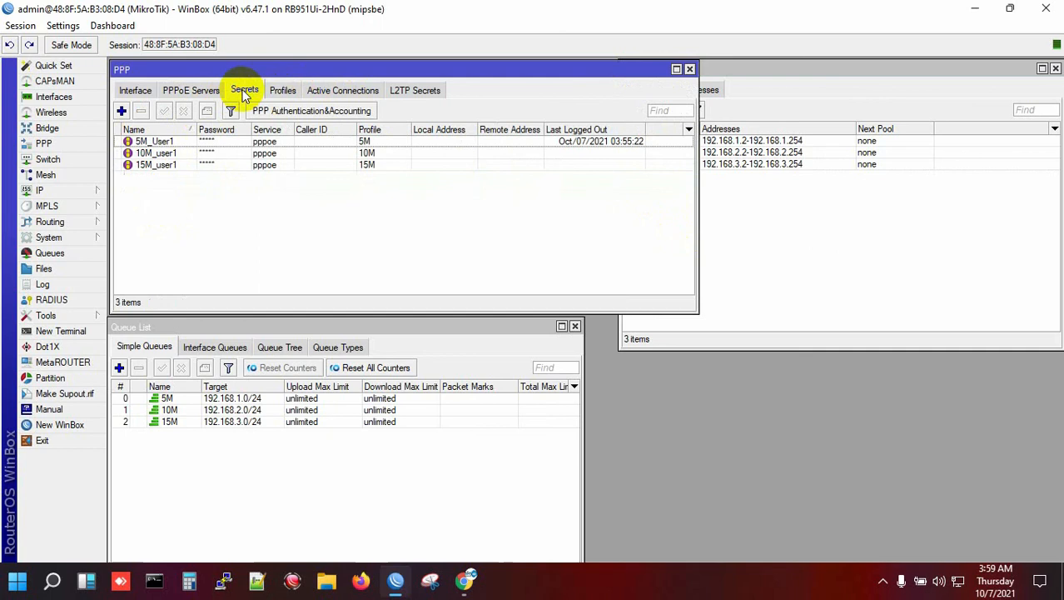
pyautogui.click(218, 142)
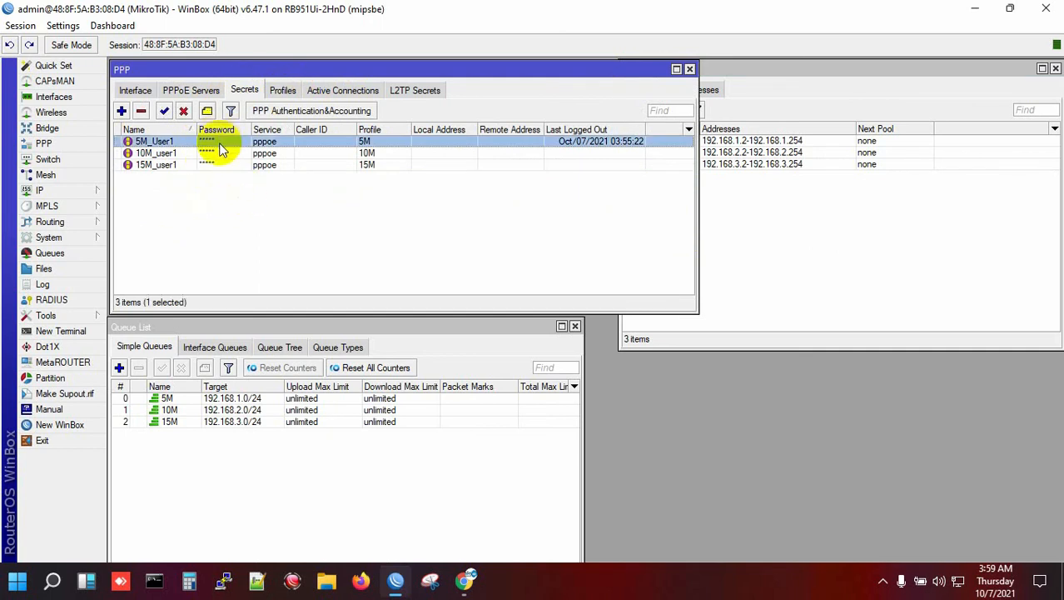
pyautogui.click(218, 152)
pyautogui.click(218, 164)
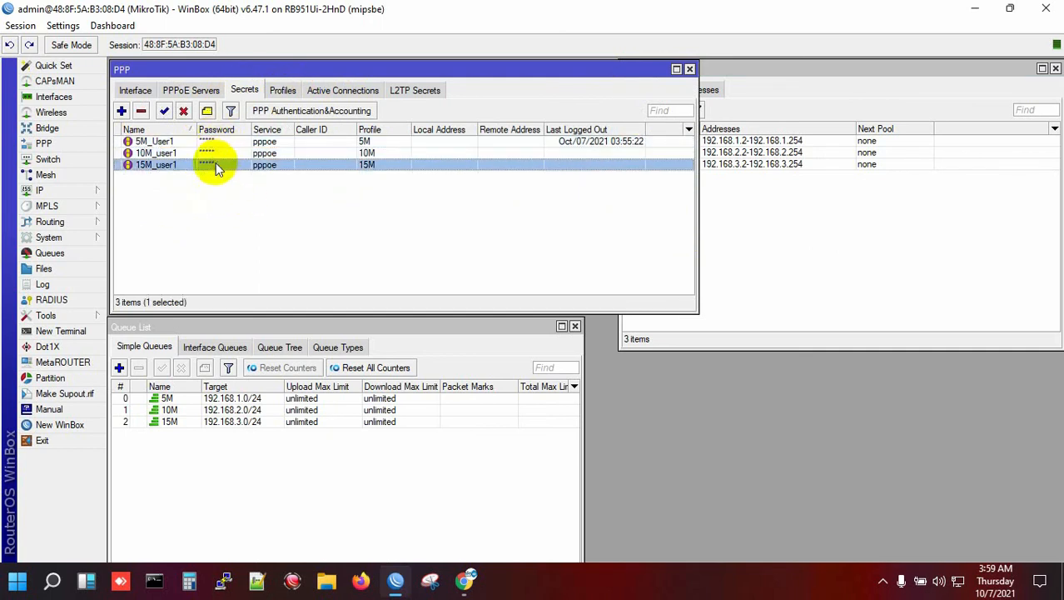
pyautogui.click(215, 219)
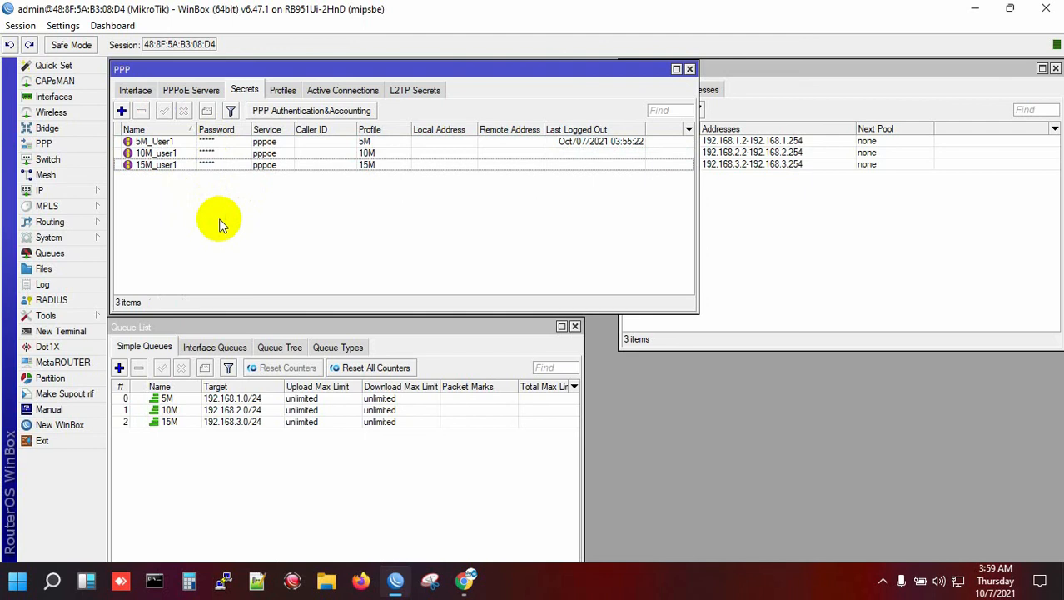
pyautogui.click(210, 144)
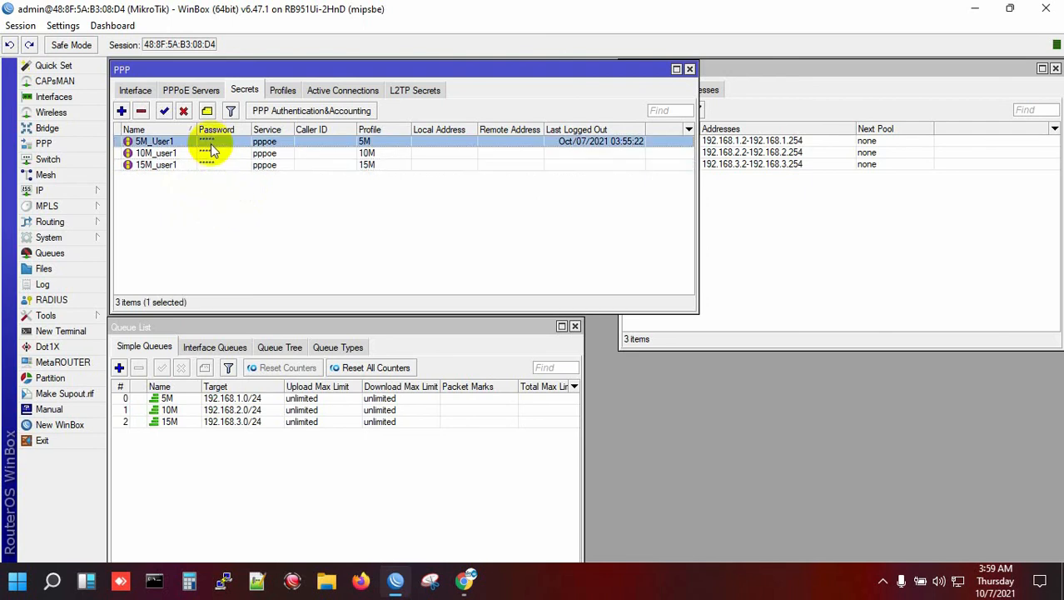
pyautogui.click(271, 211)
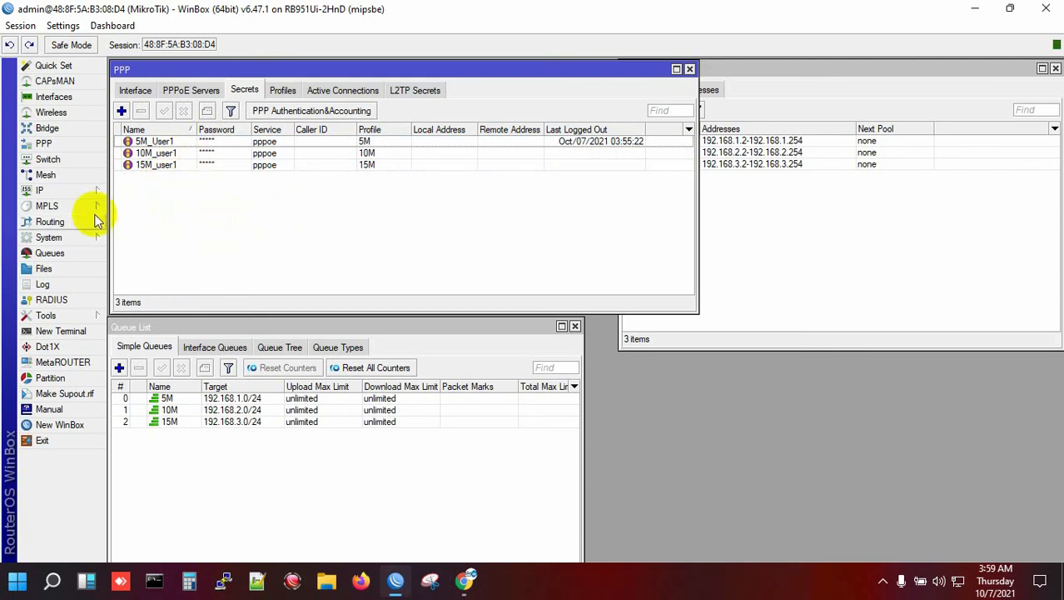
pyautogui.click(60, 251)
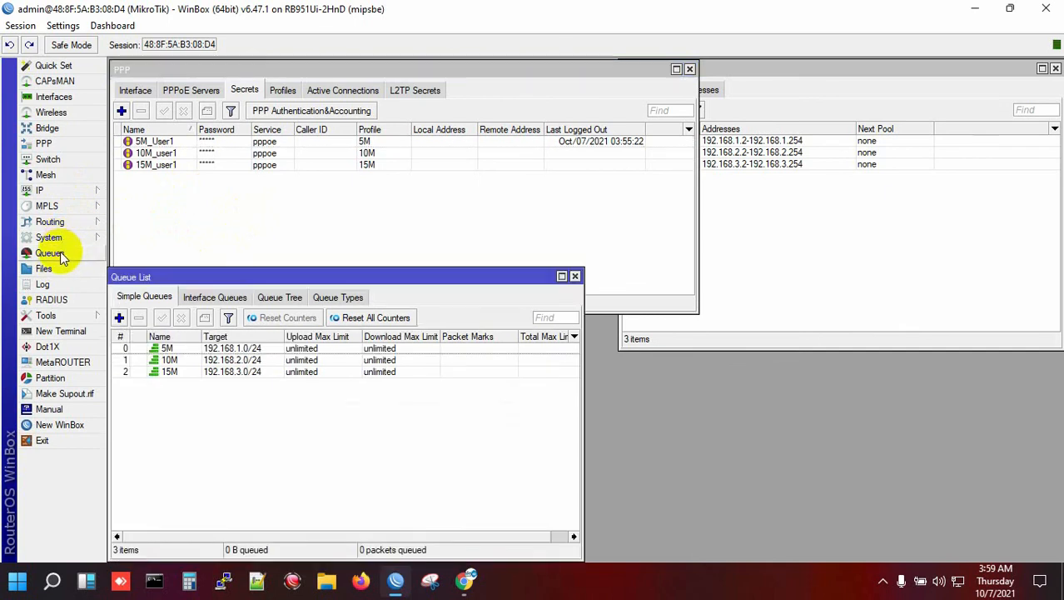
pyautogui.moveTo(360, 279); pyautogui.dragTo(404, 253)
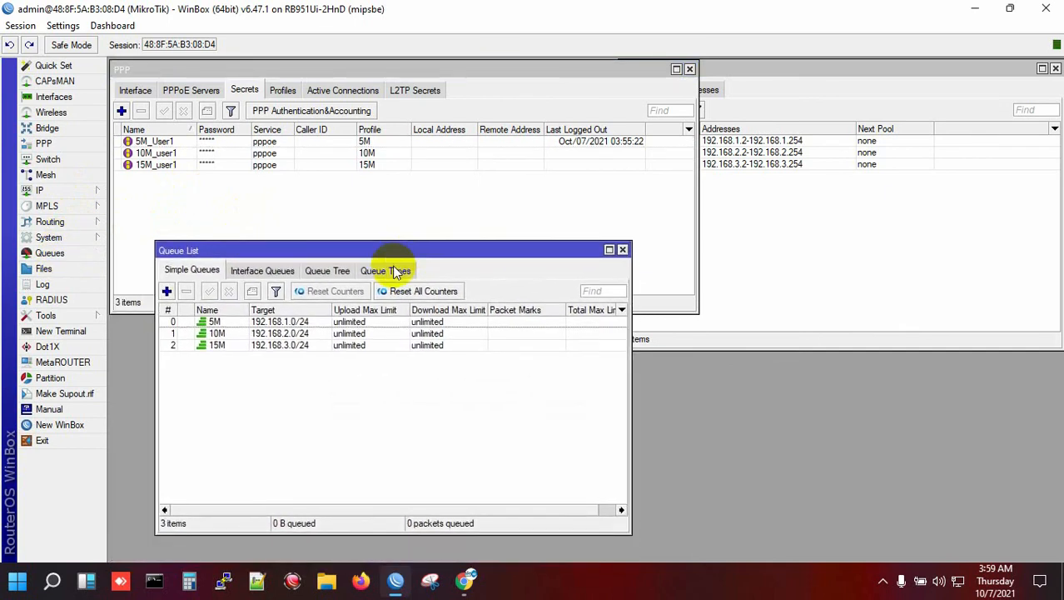
pyautogui.click(396, 274)
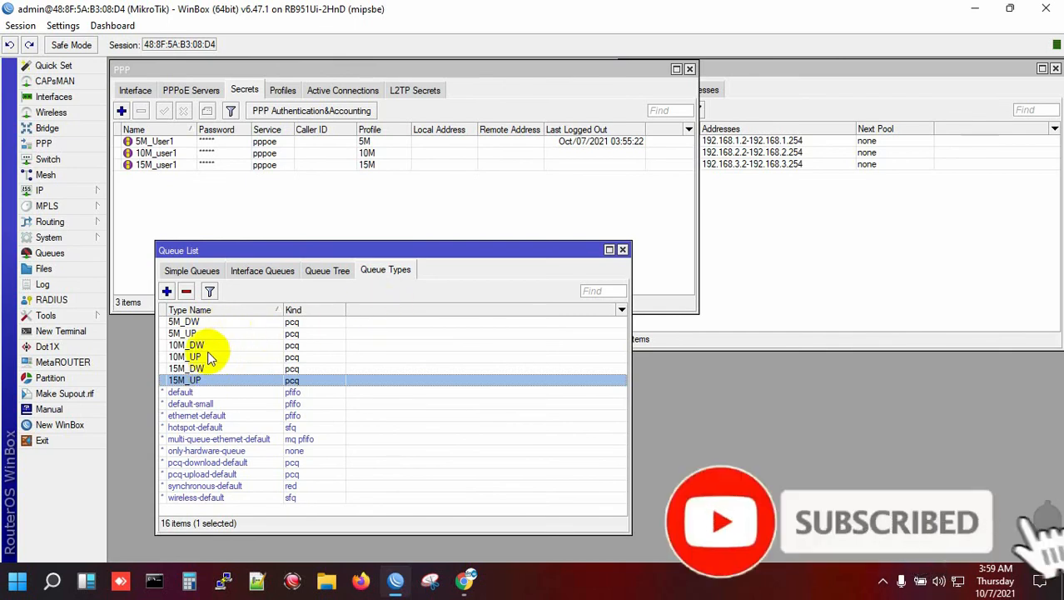
pyautogui.click(198, 272)
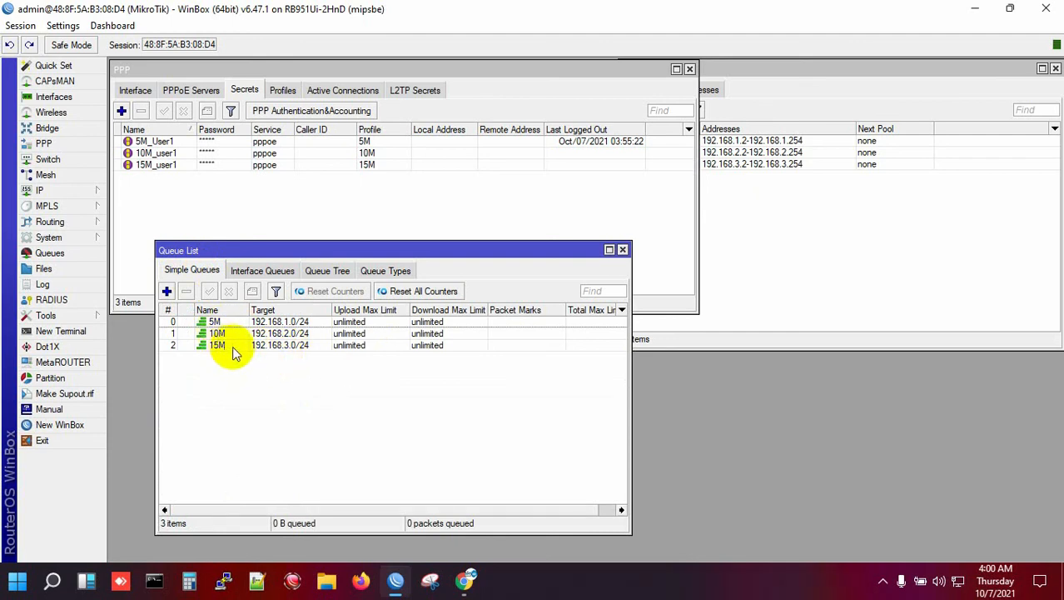
pyautogui.click(297, 323)
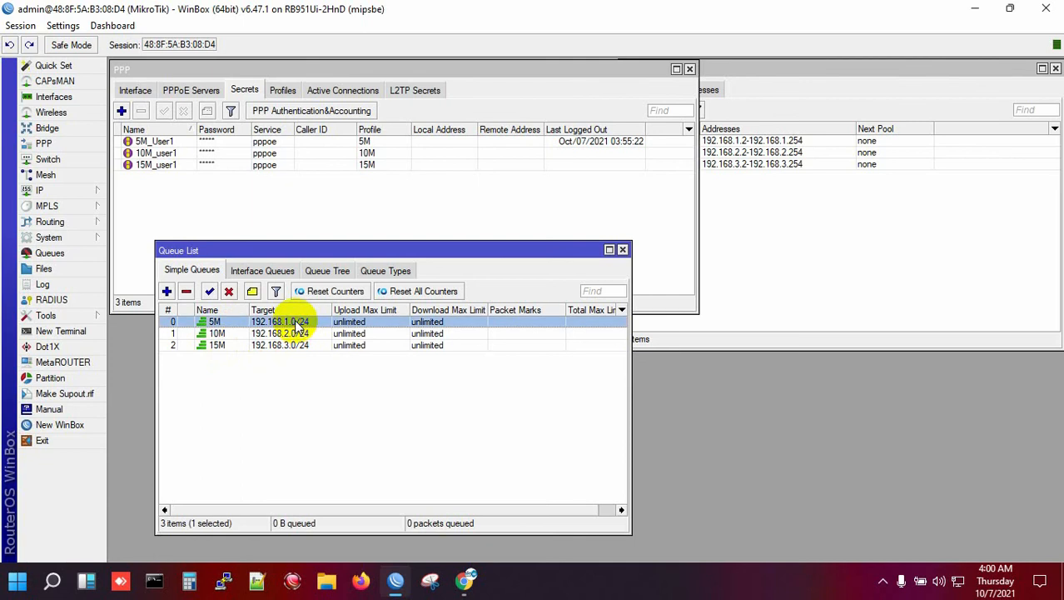
pyautogui.doubleClick(215, 325)
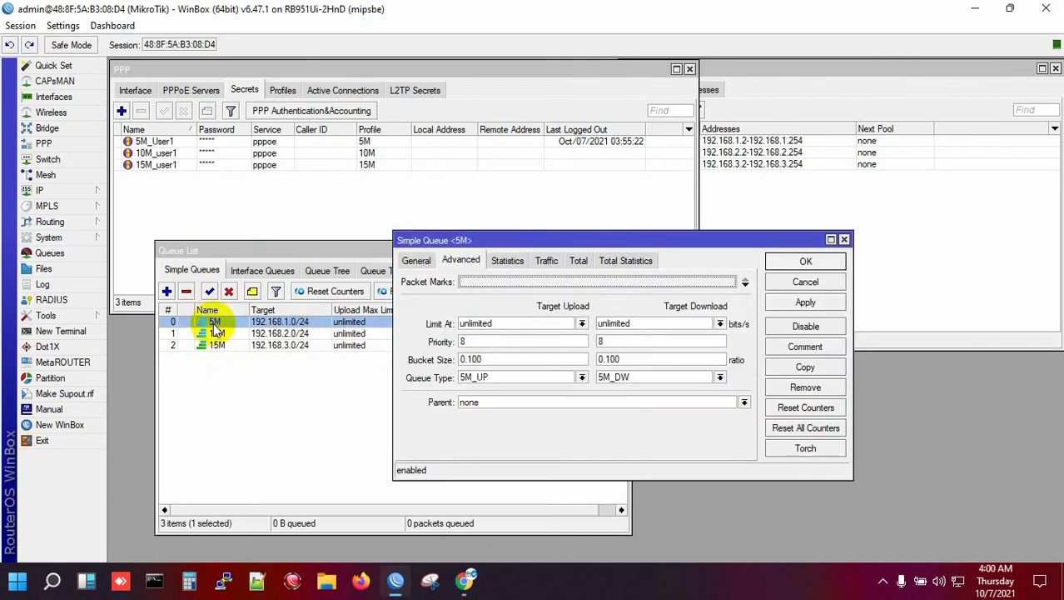
pyautogui.click(416, 260)
pyautogui.click(533, 299)
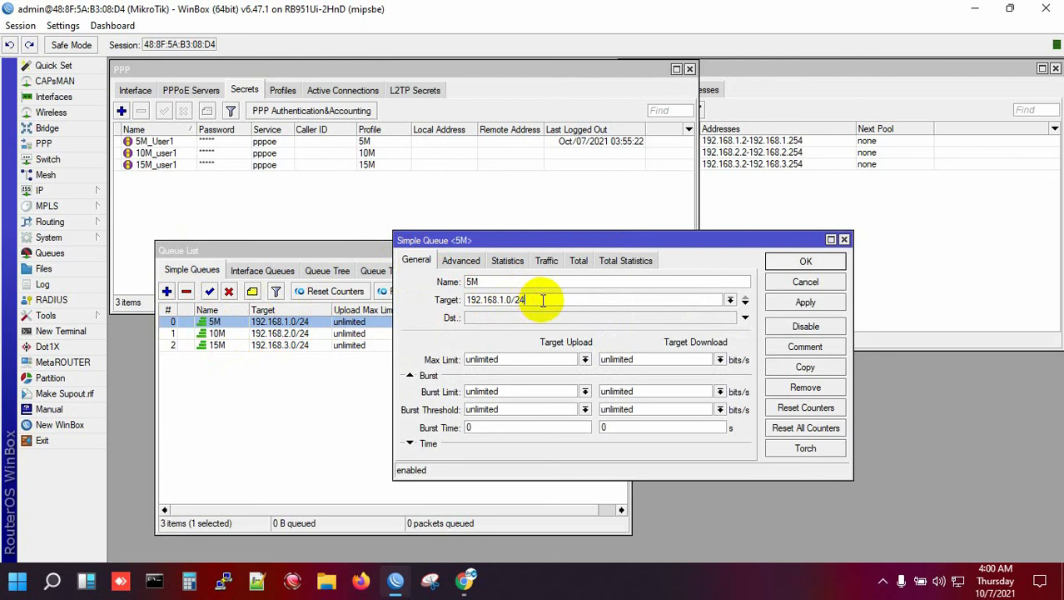
pyautogui.click(460, 262)
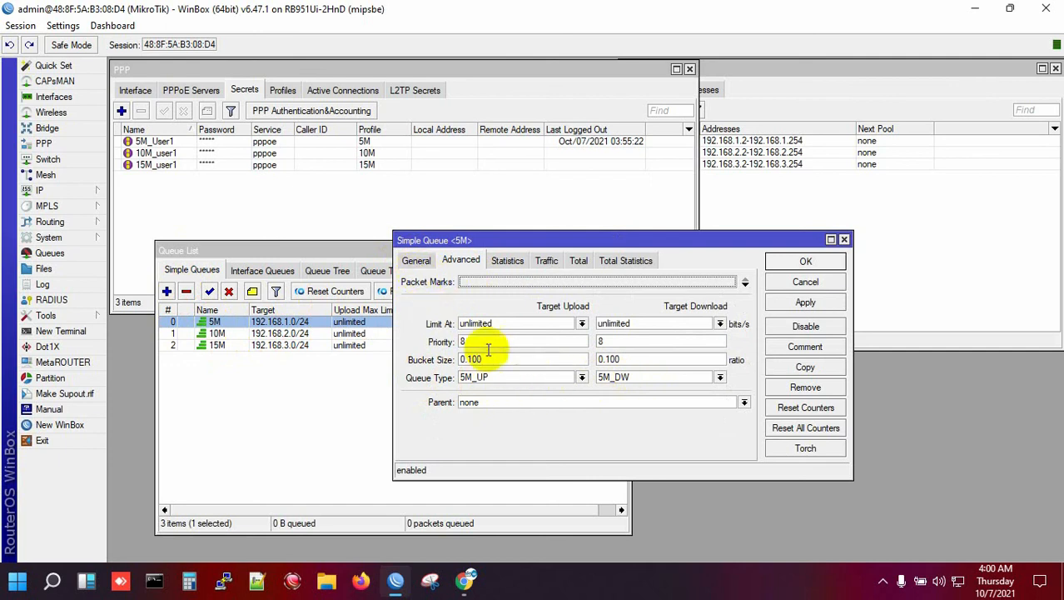
pyautogui.click(844, 239)
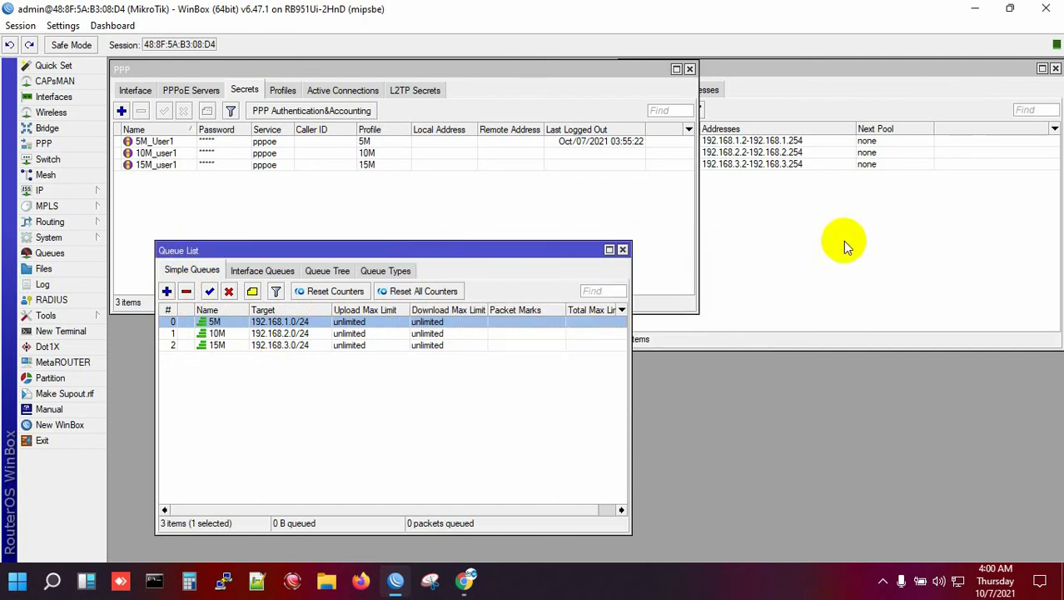
# - Place the Queue List below the PPP secrets window and move the IP Pool window to the right edge
pyautogui.click(233, 184)
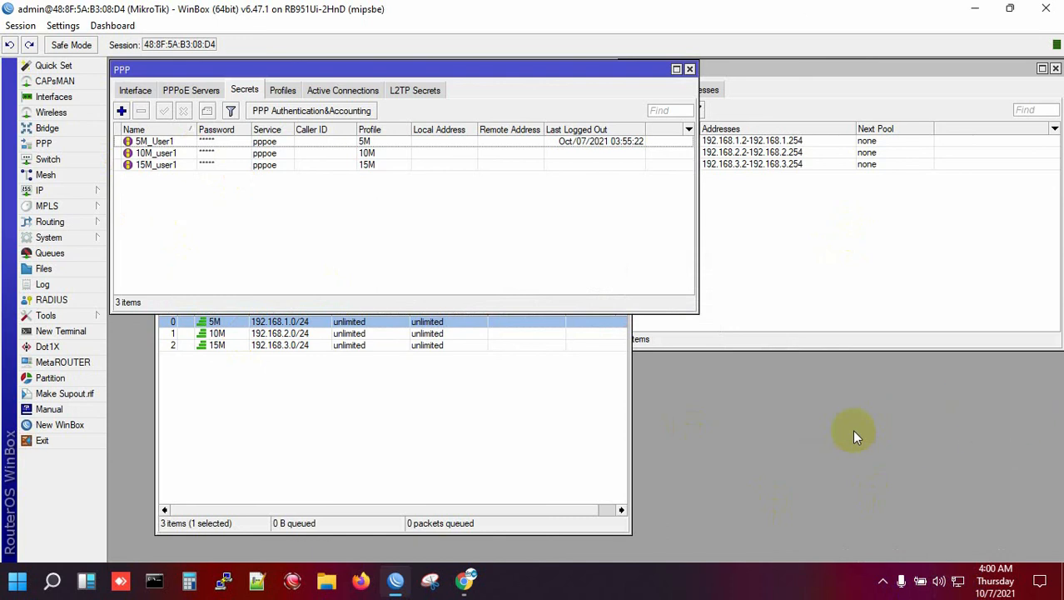
pyautogui.click(568, 448)
pyautogui.moveTo(472, 252); pyautogui.dragTo(427, 336)
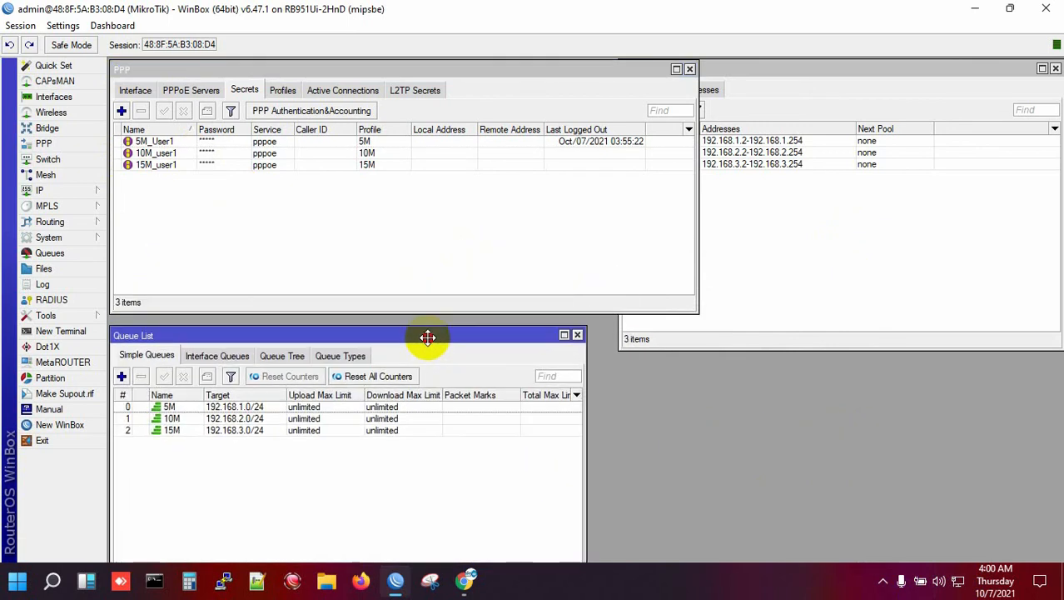
pyautogui.click(795, 253)
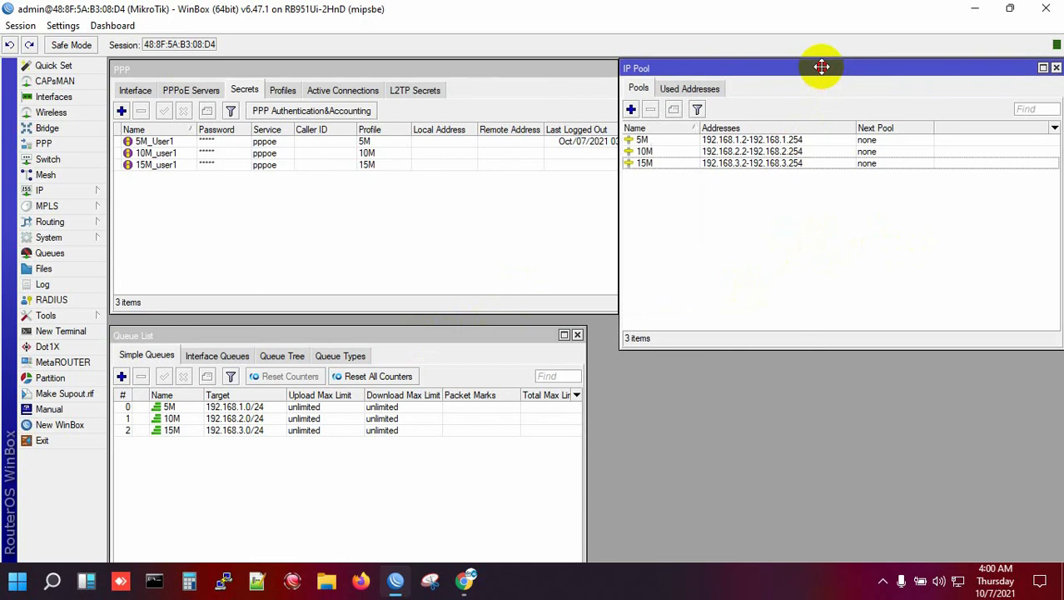
pyautogui.moveTo(820, 67); pyautogui.dragTo(901, 68)
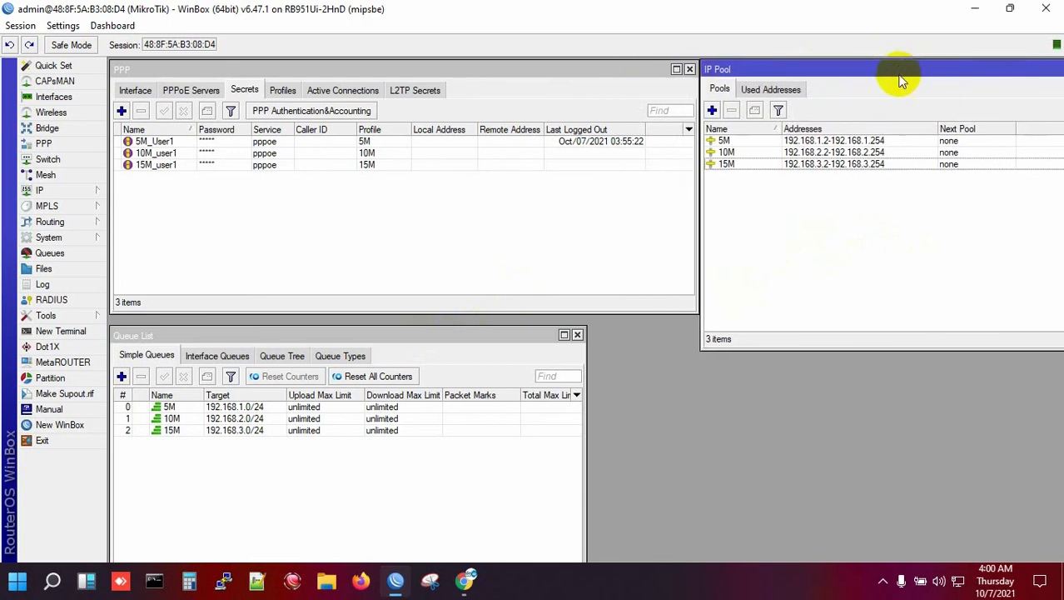